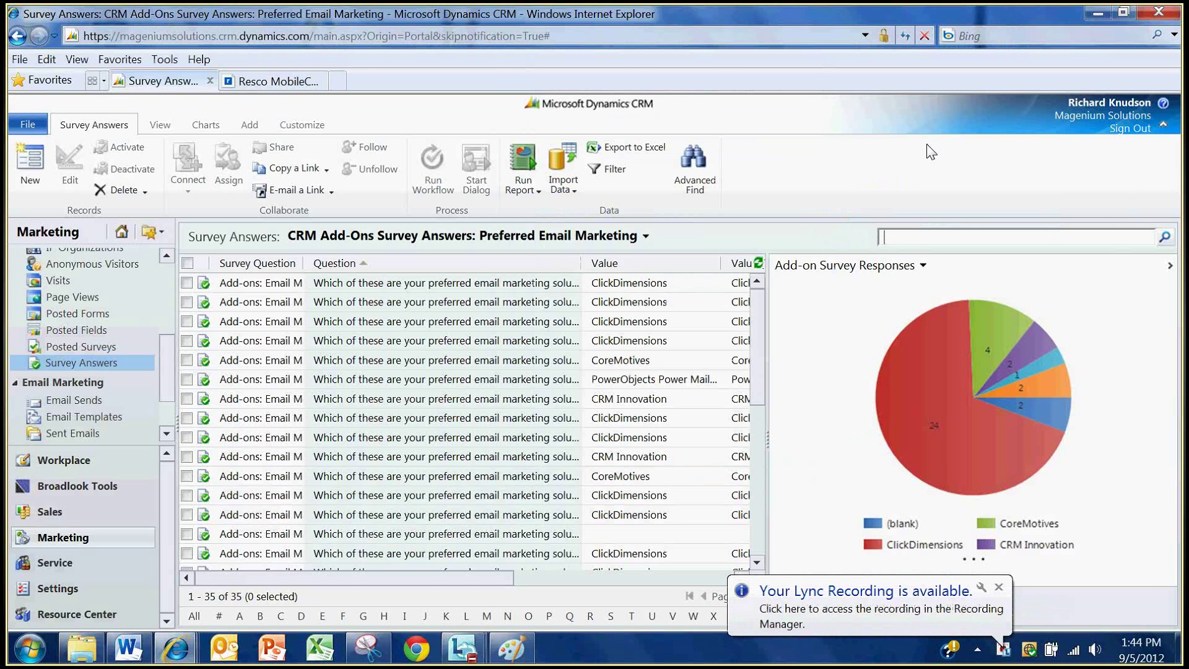
Dismiss the recording notifications and reselect the CRM Add-Ons Survey Answers: Preferred Email Marketing view
{"action": "left_click", "coordinate": [999, 587]}
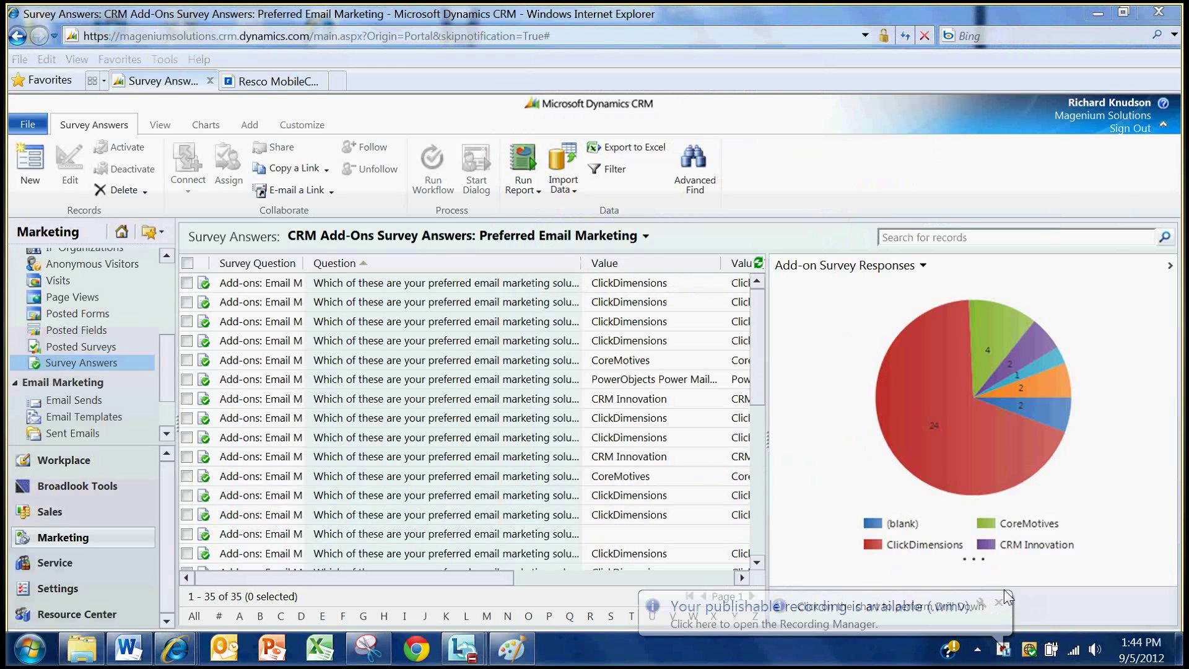
{"action": "left_click", "coordinate": [999, 602]}
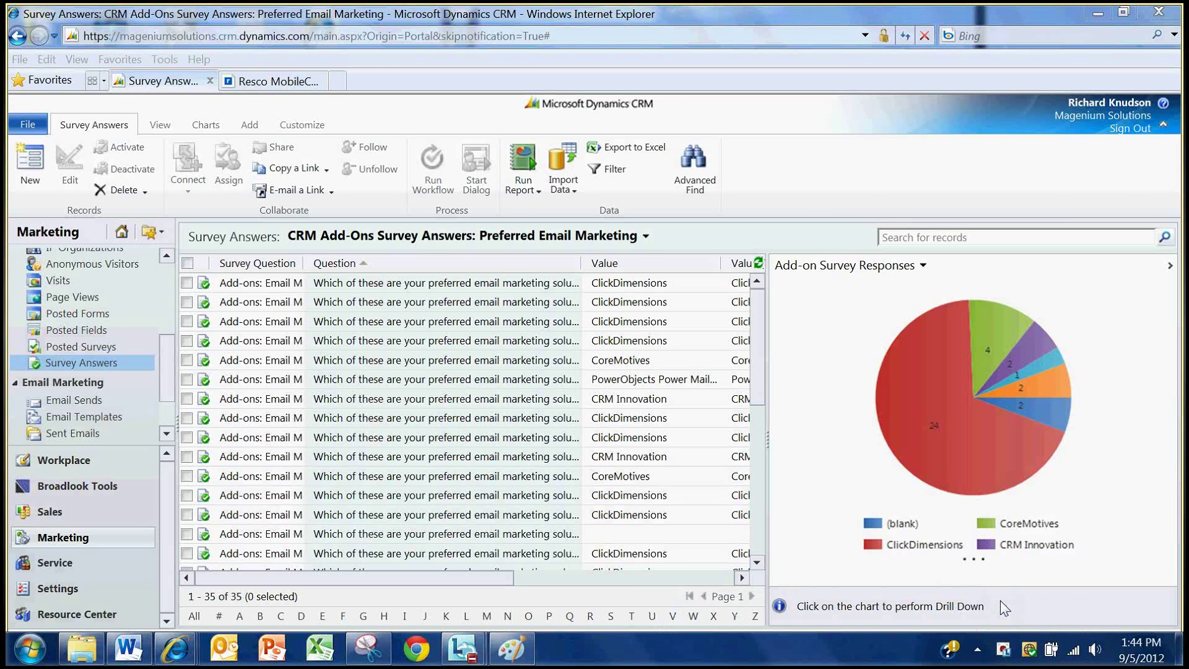
{"action": "left_click", "coordinate": [632, 239]}
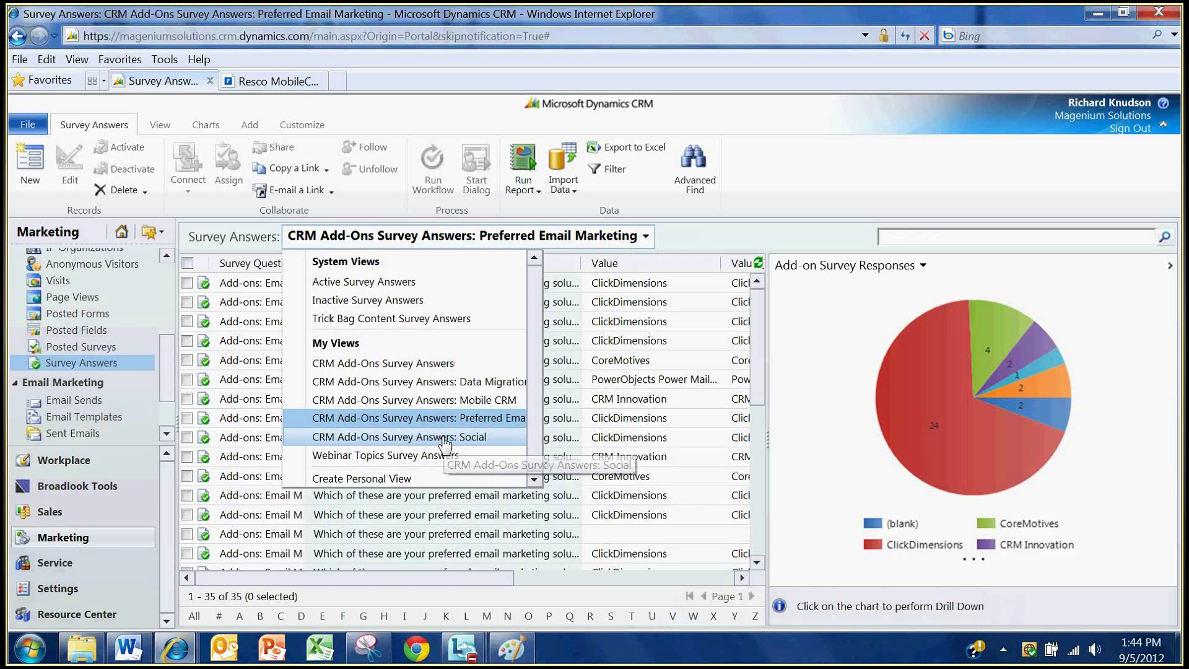
{"action": "left_click", "coordinate": [473, 421]}
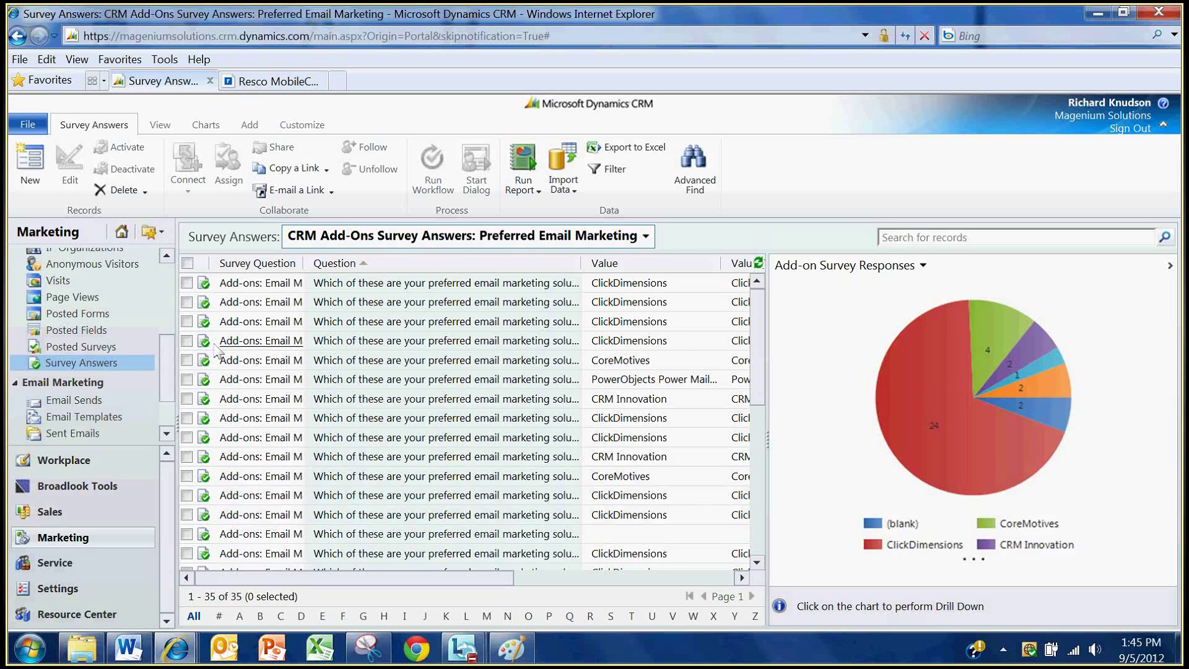
Go to the Settings area and open the ClickDimensions Survey Questions list
{"action": "left_click_drag", "start_coordinate": [166, 358], "coordinate": [159, 413]}
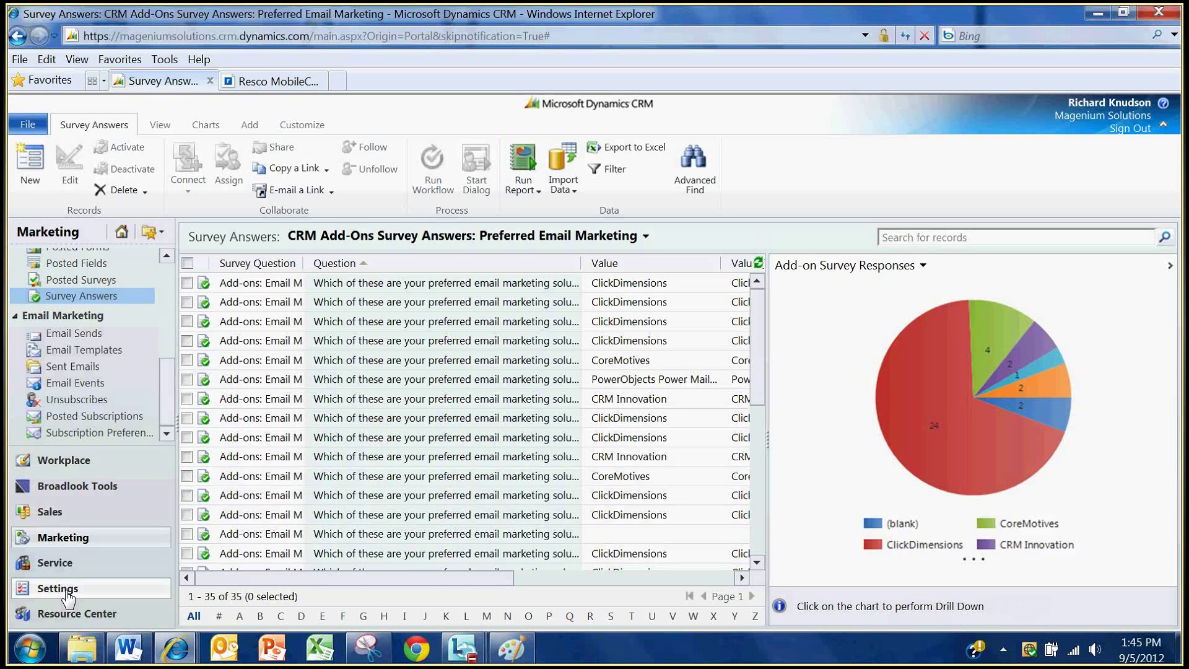
{"action": "left_click", "coordinate": [67, 593]}
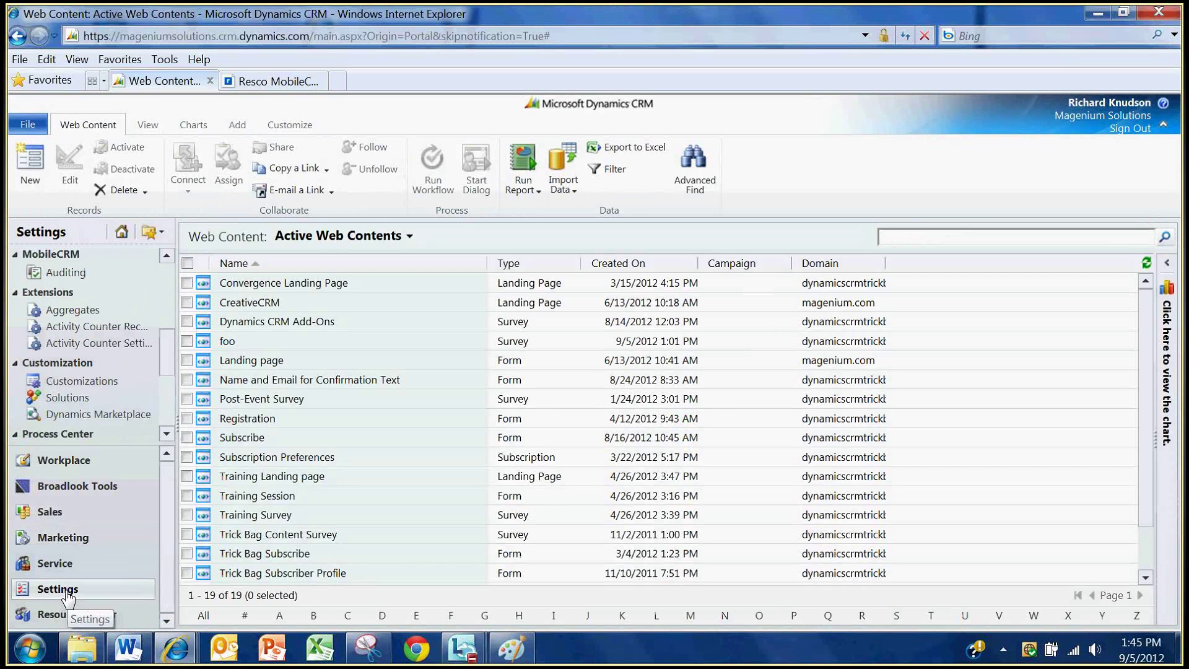
{"action": "left_click_drag", "start_coordinate": [164, 347], "coordinate": [163, 399]}
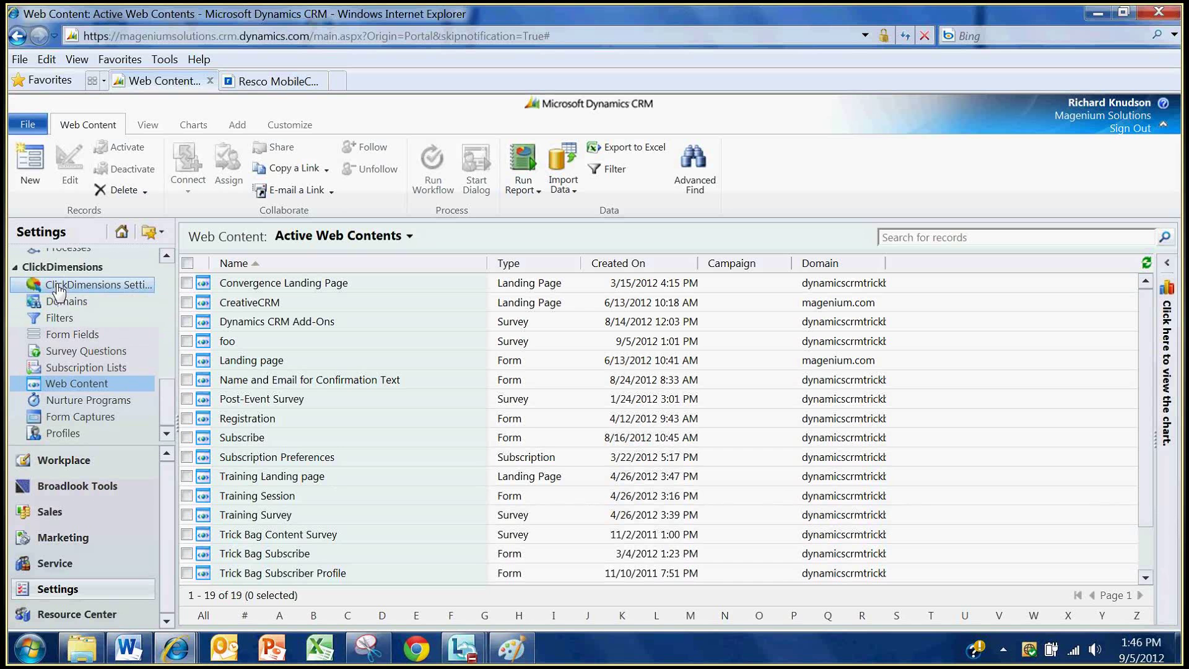
{"action": "left_click", "coordinate": [73, 389]}
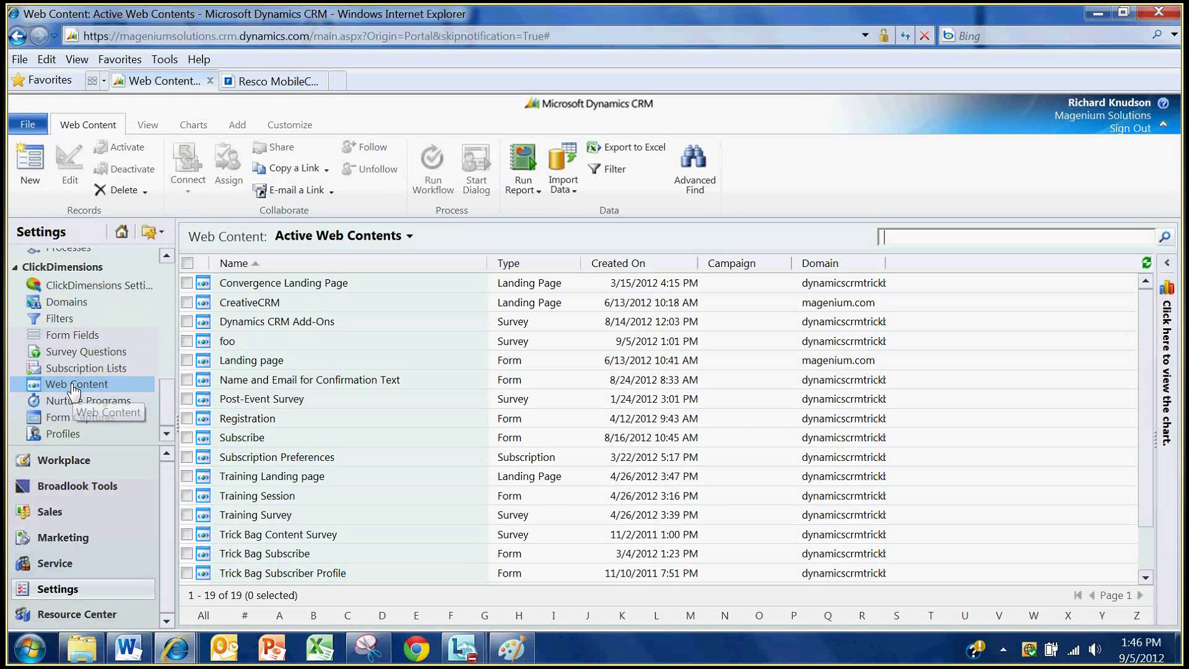
{"action": "left_click", "coordinate": [91, 353]}
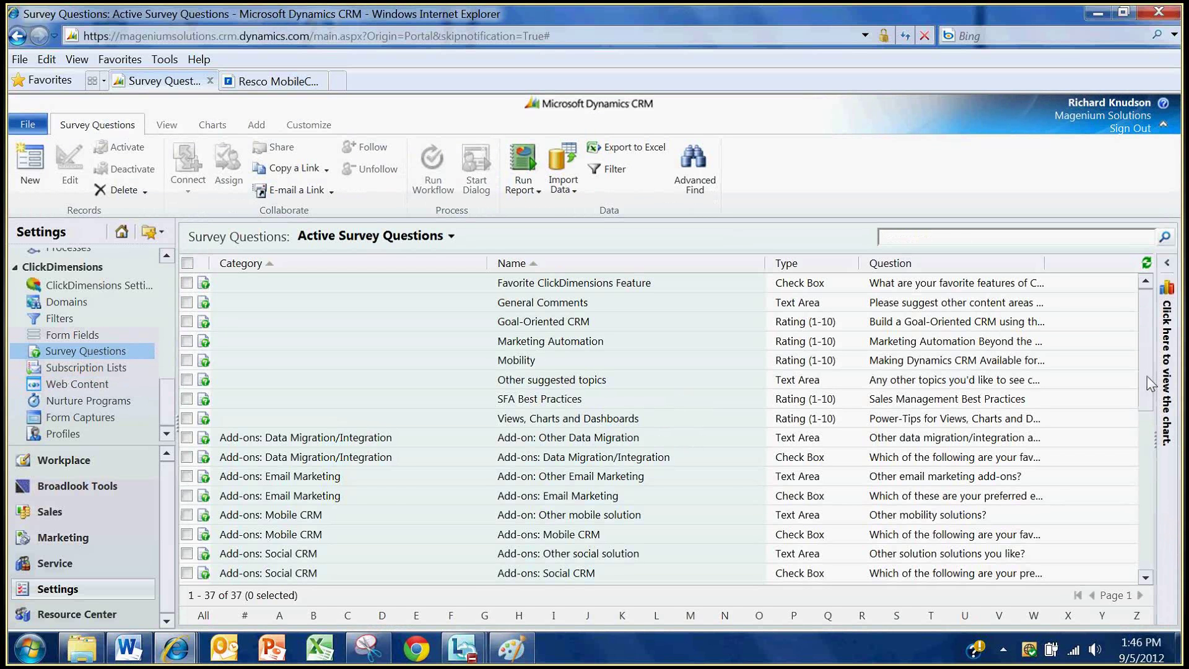
Look through the active survey questions and open the Add-ons: Mobile CRM check box question
{"action": "left_click_drag", "start_coordinate": [1147, 377], "coordinate": [1144, 562]}
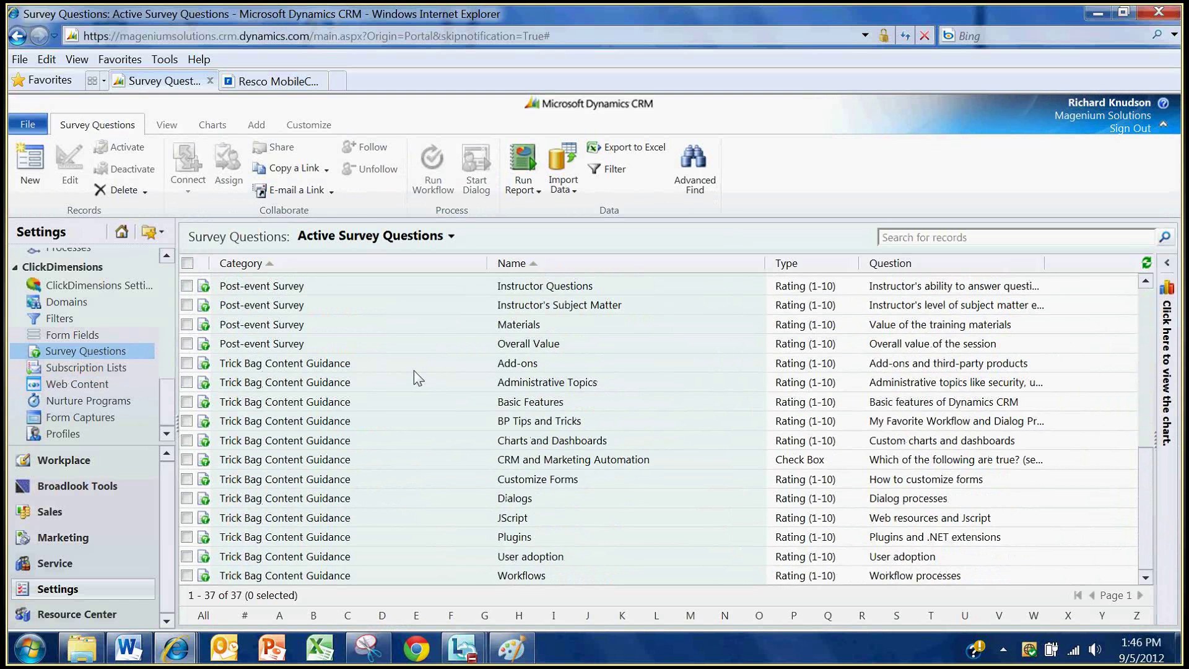
{"action": "scroll", "coordinate": [414, 371], "scroll_direction": "up", "scroll_amount": 1}
{"action": "scroll", "coordinate": [413, 376], "scroll_direction": "up", "scroll_amount": 2}
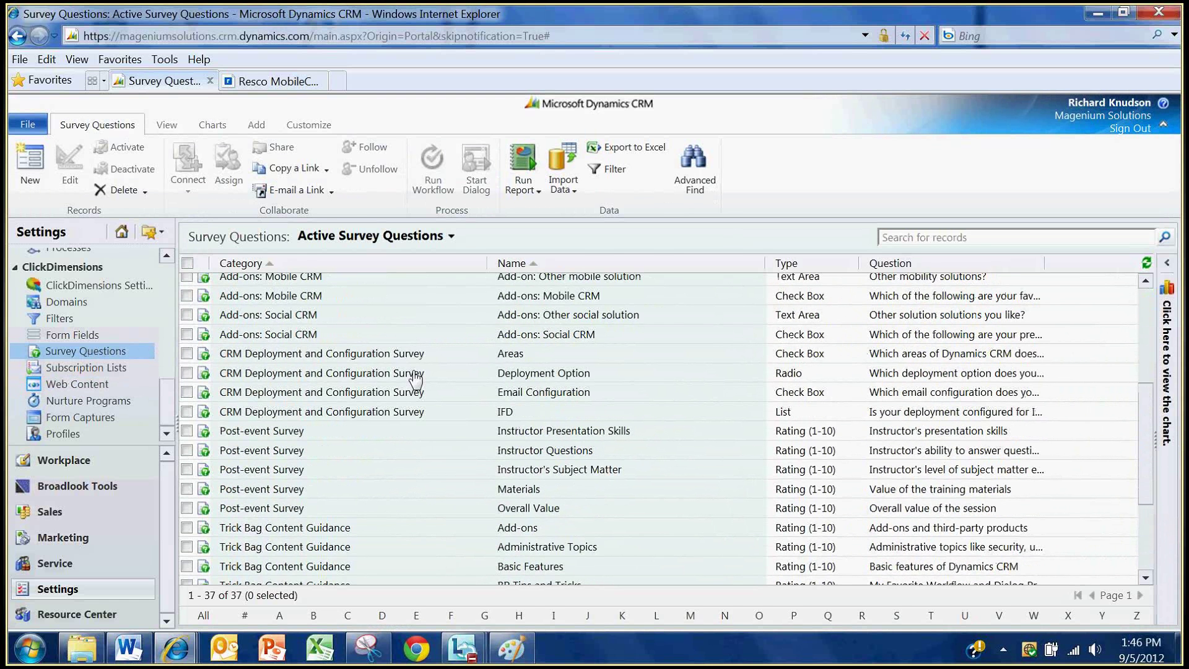
{"action": "scroll", "coordinate": [301, 359], "scroll_direction": "up", "scroll_amount": 2}
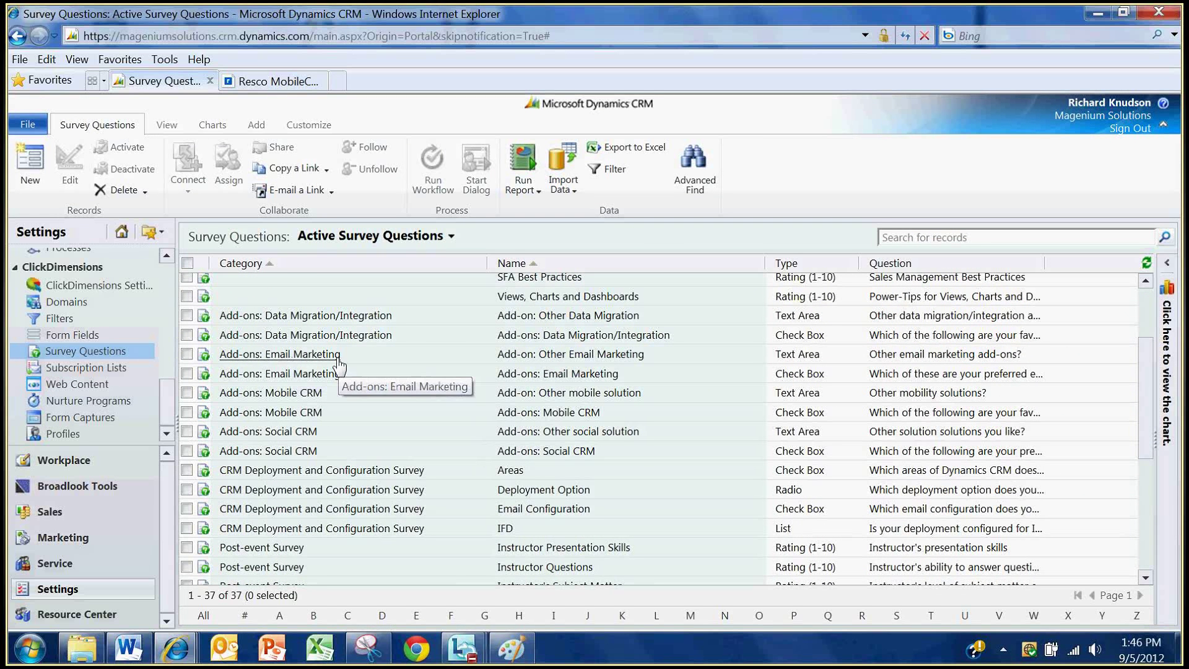
{"action": "left_click", "coordinate": [438, 335]}
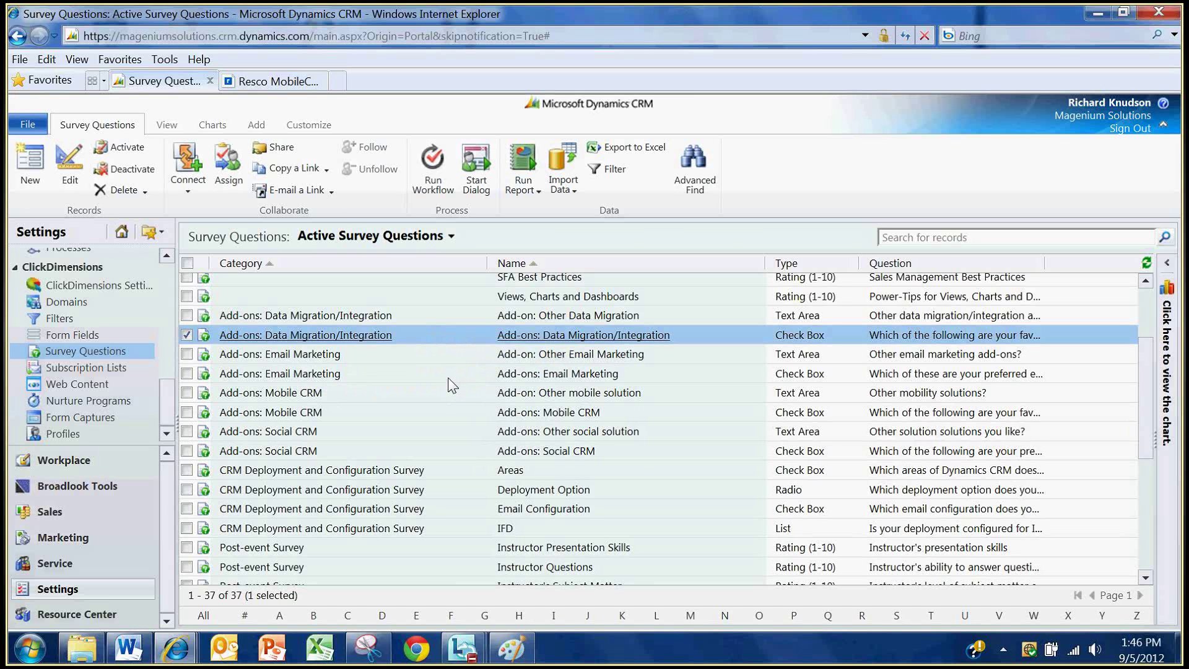
{"action": "left_click", "coordinate": [433, 416]}
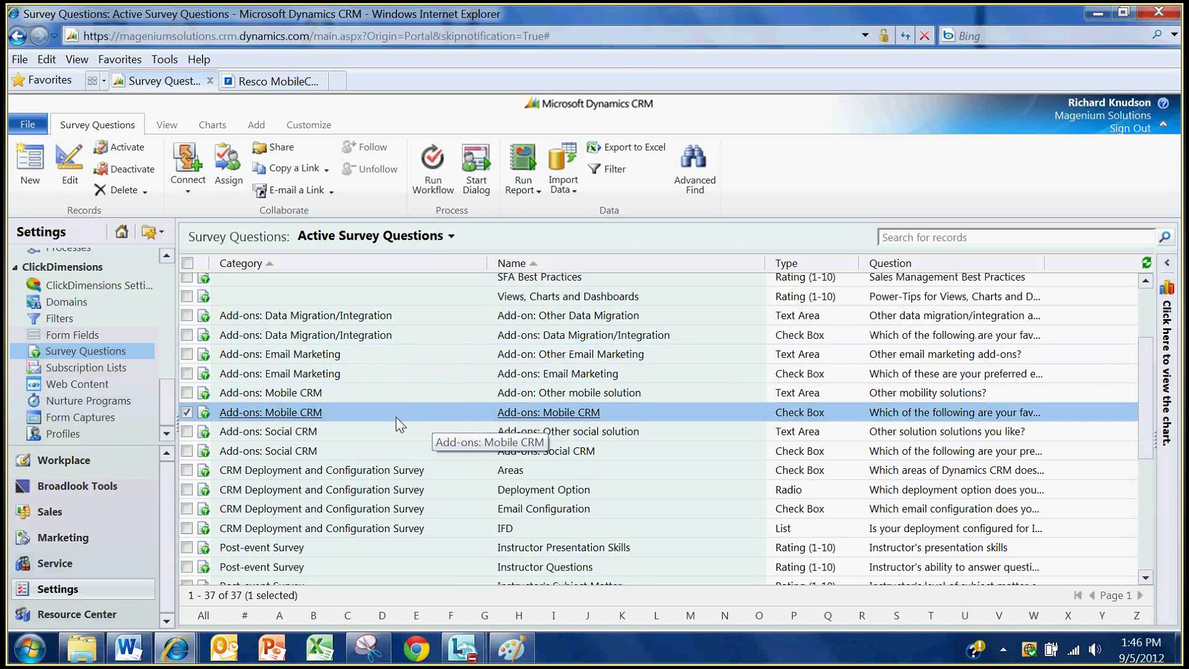
{"action": "left_click", "coordinate": [539, 412]}
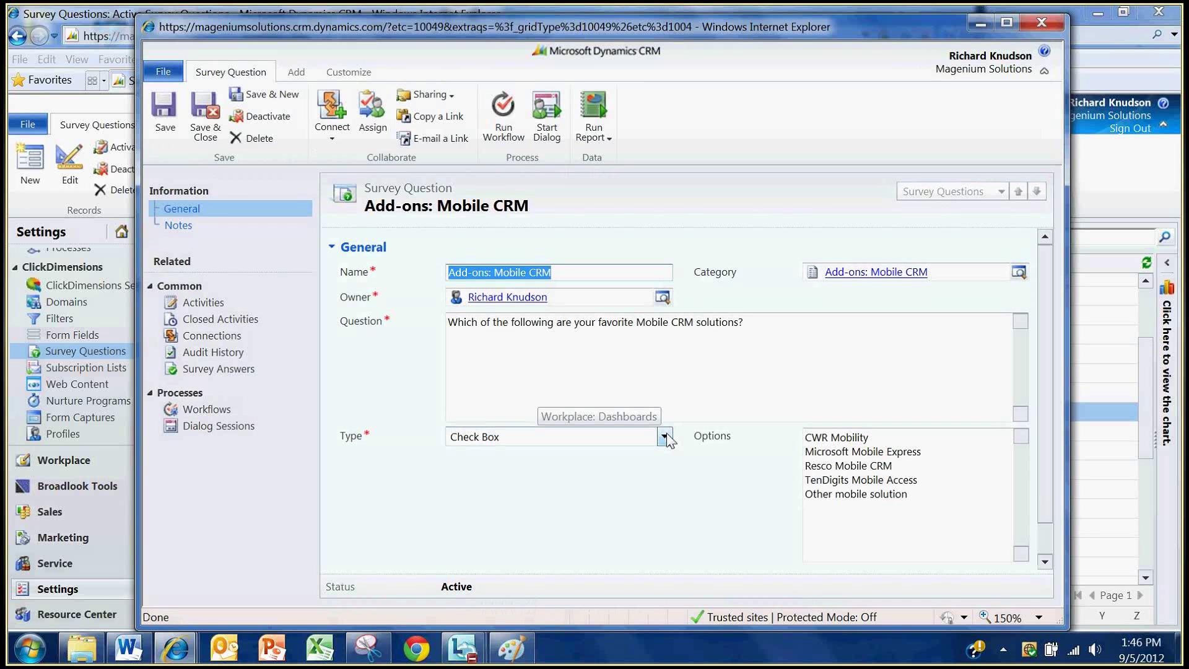
Review the question's available types, keeping Check Box, and examine its mobile CRM answer options
{"action": "left_click", "coordinate": [664, 437]}
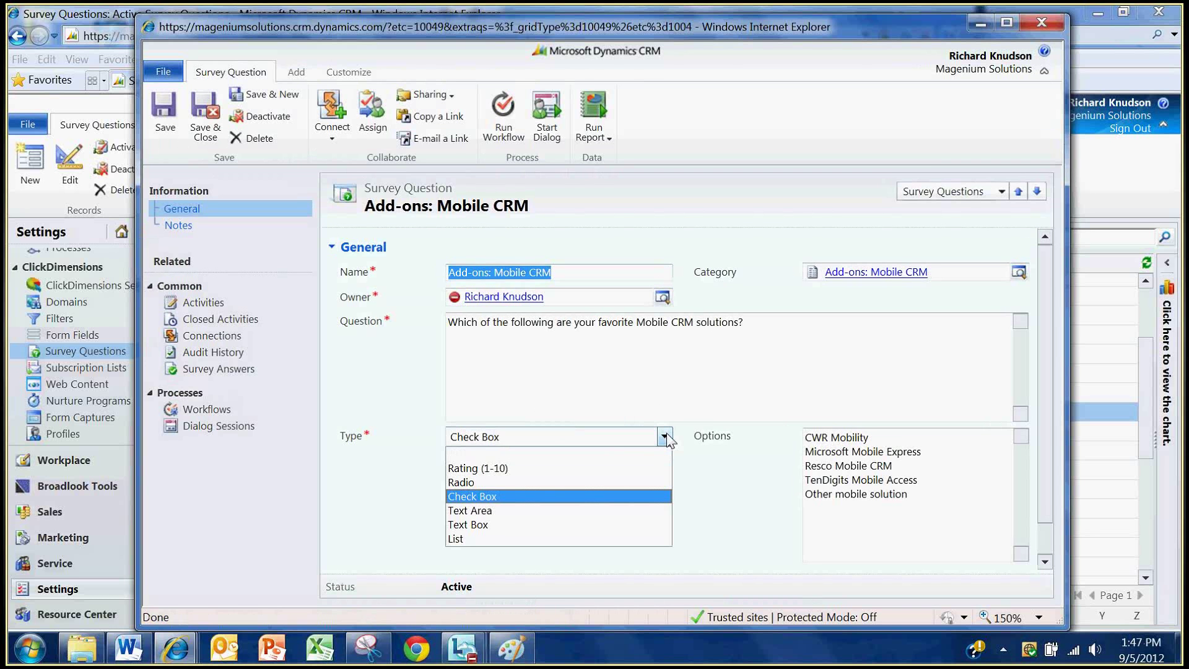
{"action": "left_click", "coordinate": [555, 496]}
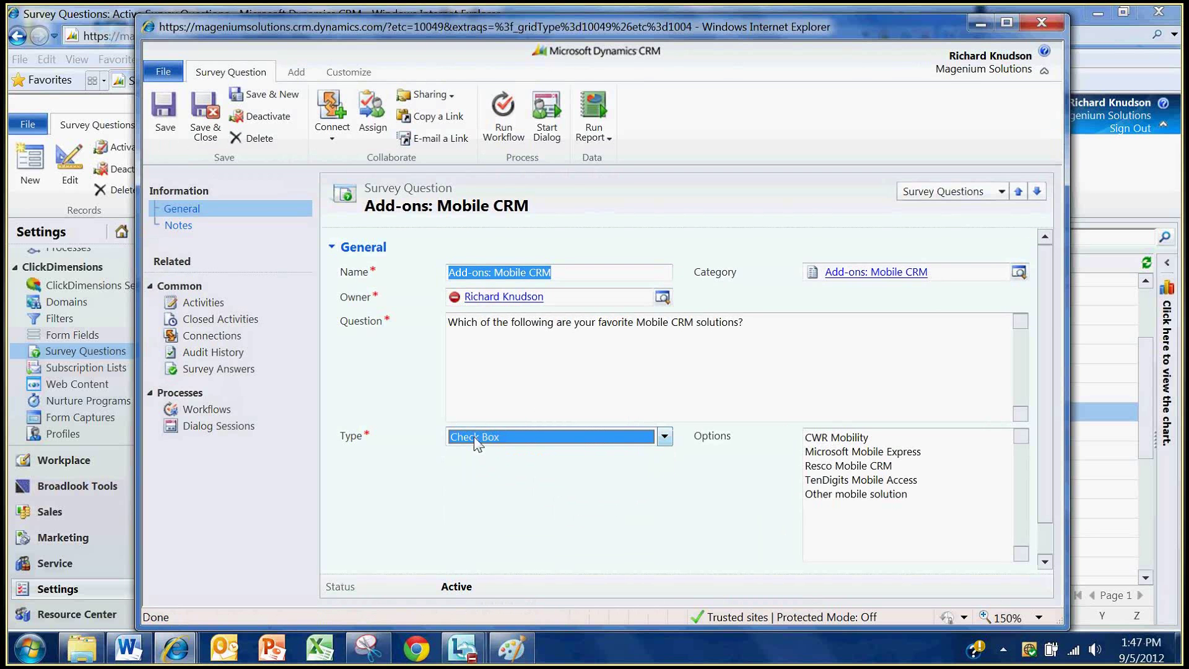
{"action": "left_click_drag", "start_coordinate": [911, 496], "coordinate": [797, 433]}
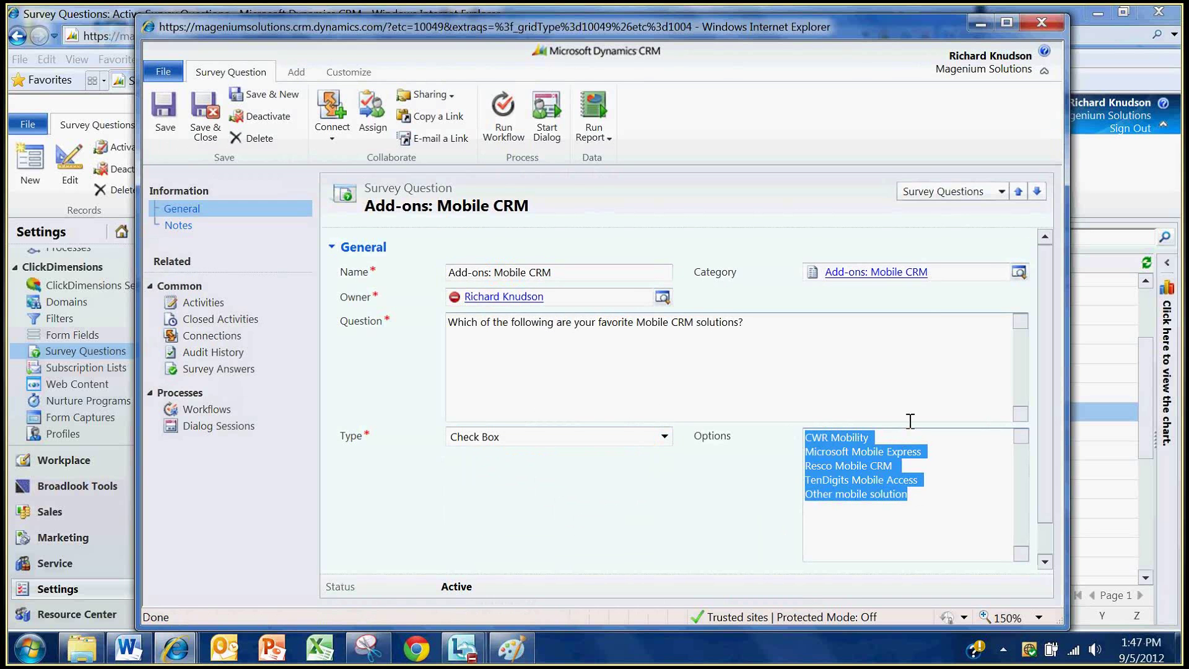
{"action": "left_click", "coordinate": [831, 452]}
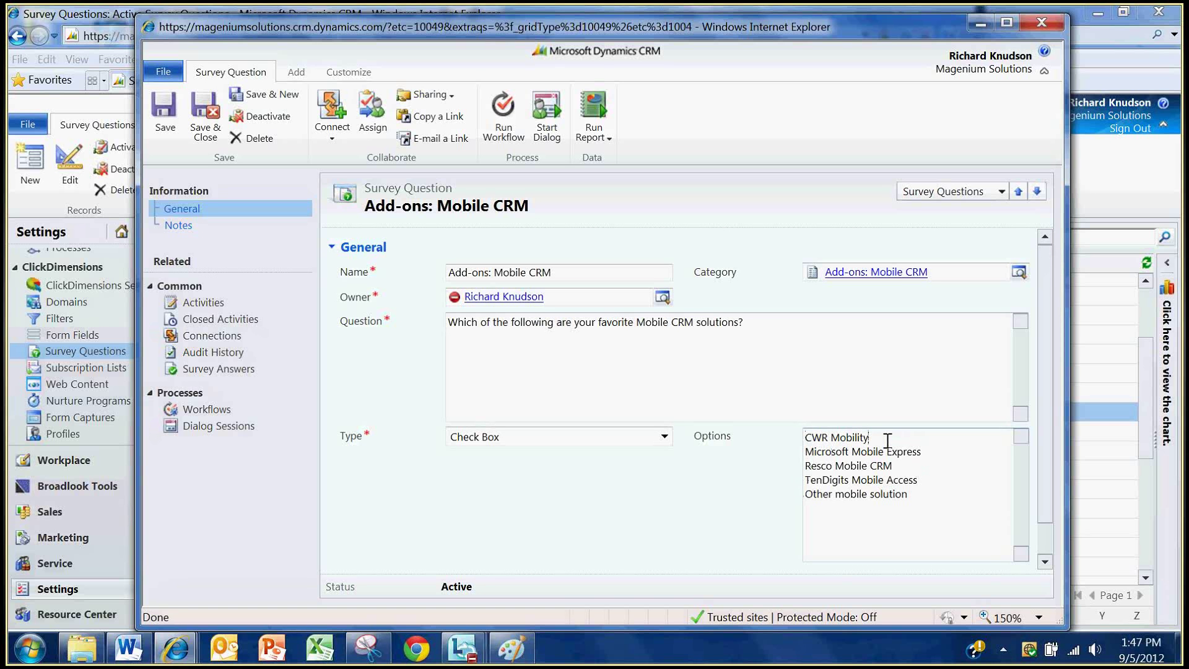
Set the question's type to List, return it to Check Box, and close the question record
{"action": "left_click", "coordinate": [665, 439]}
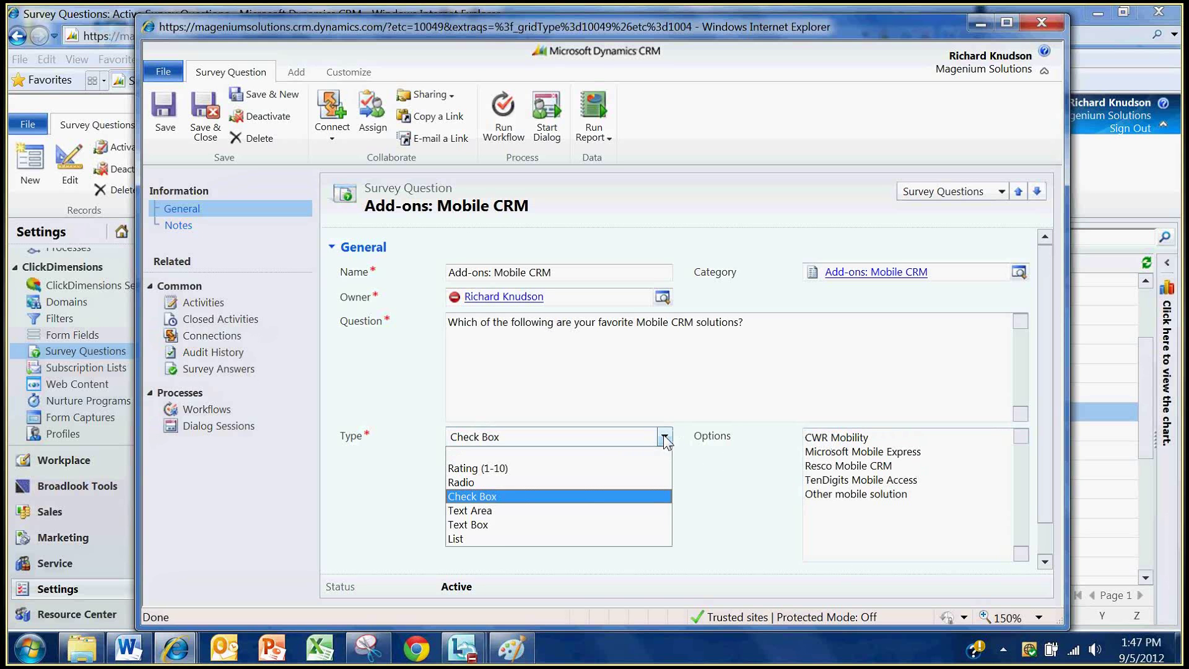
{"action": "left_click", "coordinate": [502, 539]}
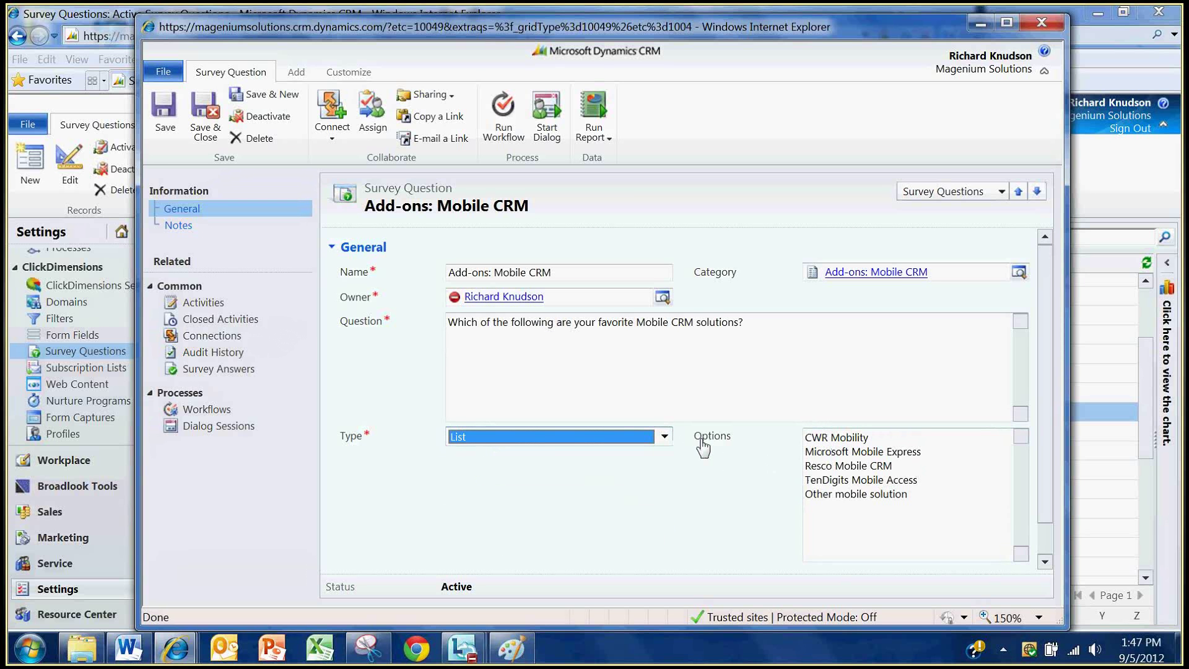
{"action": "key", "text": "Up"}
{"action": "key", "text": "Up"}
{"action": "key", "text": "Up"}
{"action": "left_click", "coordinate": [511, 444]}
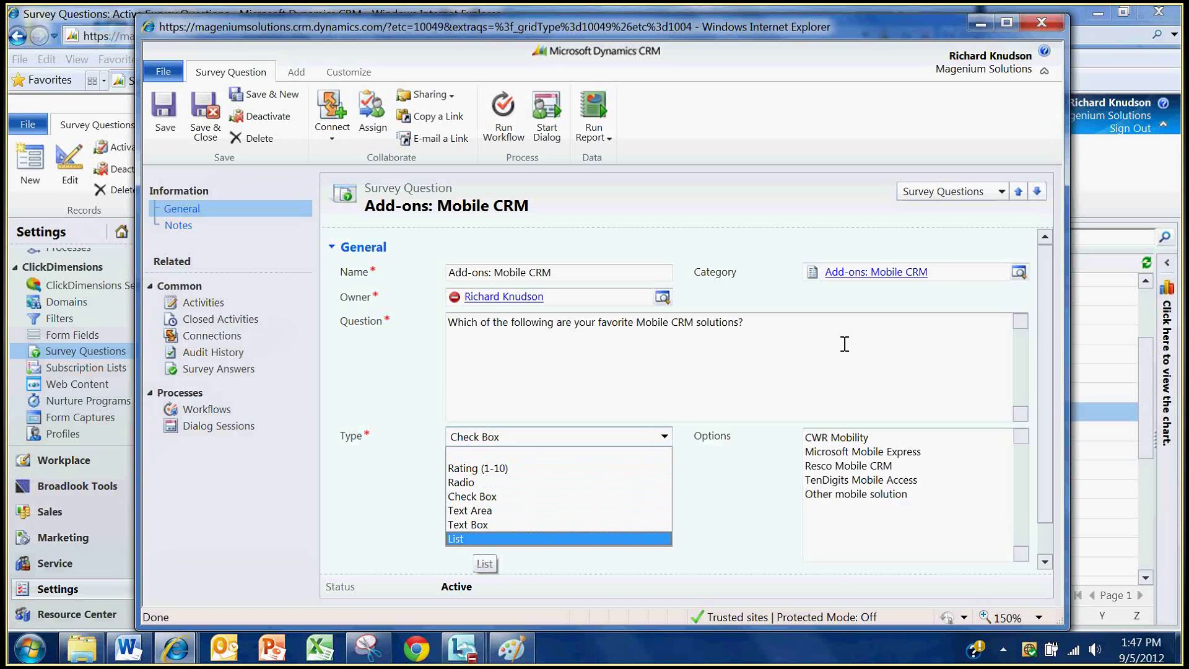
{"action": "left_click", "coordinate": [863, 335]}
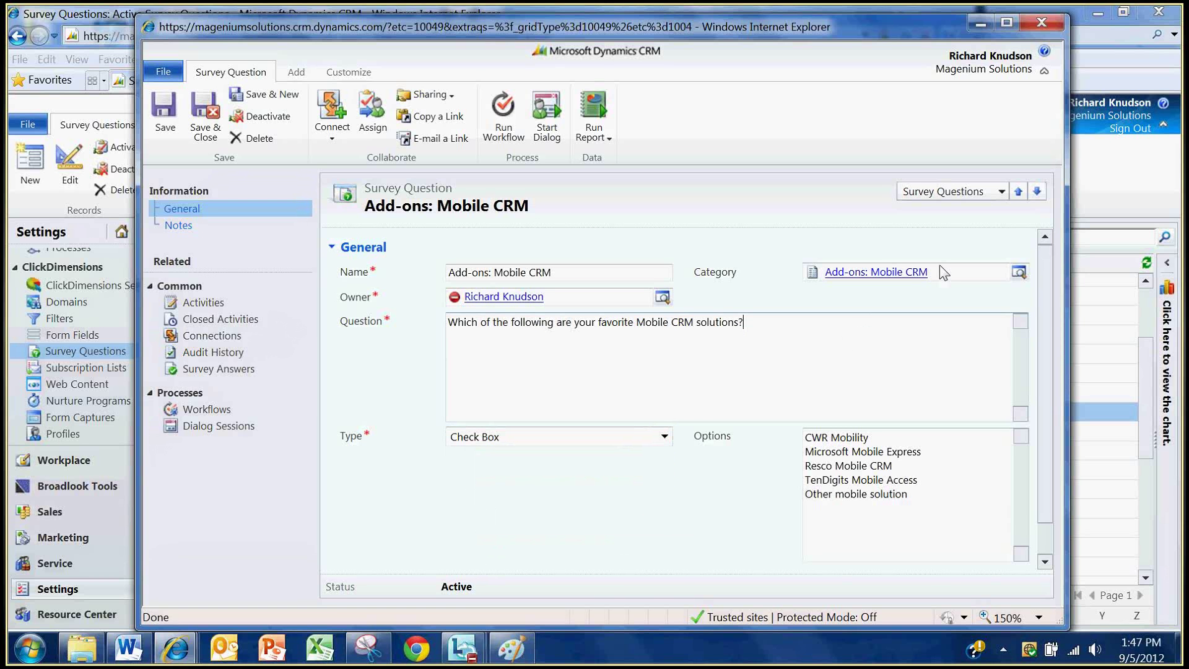
{"action": "left_click", "coordinate": [1043, 23]}
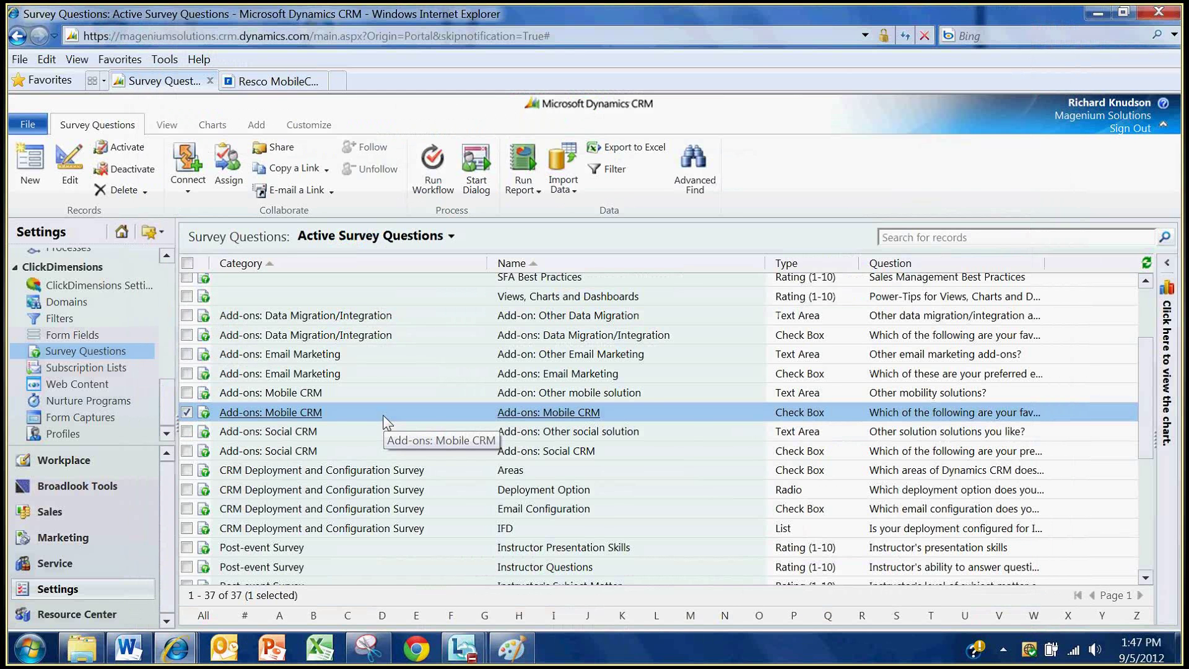
Sort the active ClickDimensions web content by type and open the Dynamics CRM Add-Ons survey in its designer
{"action": "left_click", "coordinate": [74, 385]}
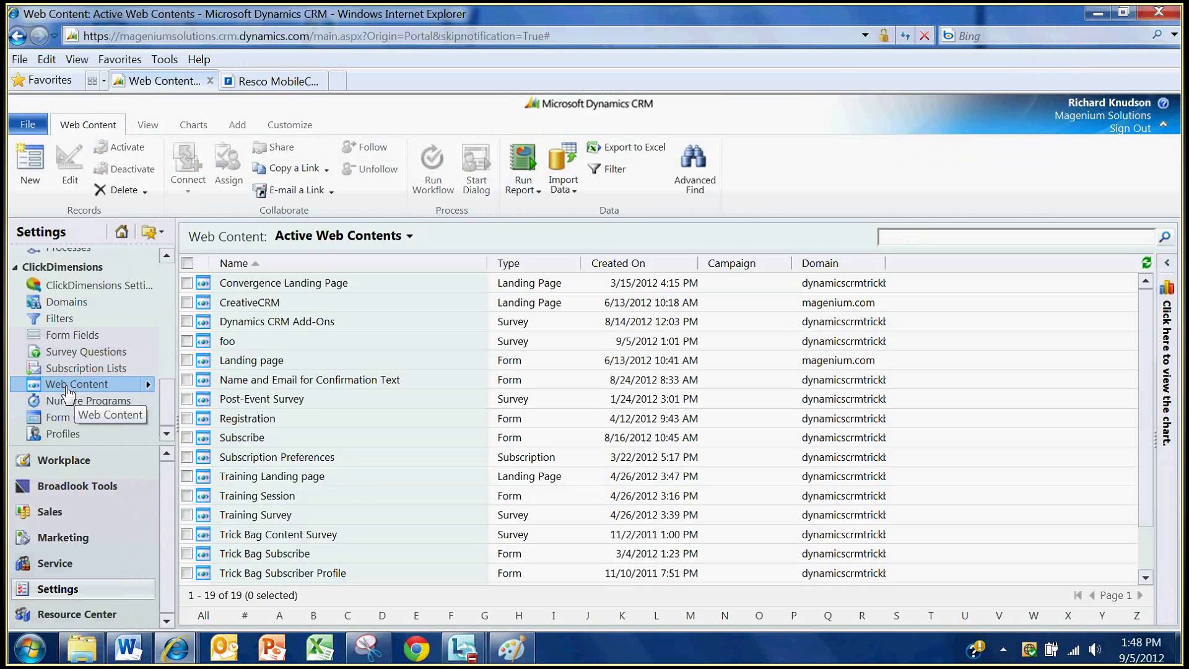
{"action": "scroll", "coordinate": [490, 496], "scroll_direction": "down", "scroll_amount": 1}
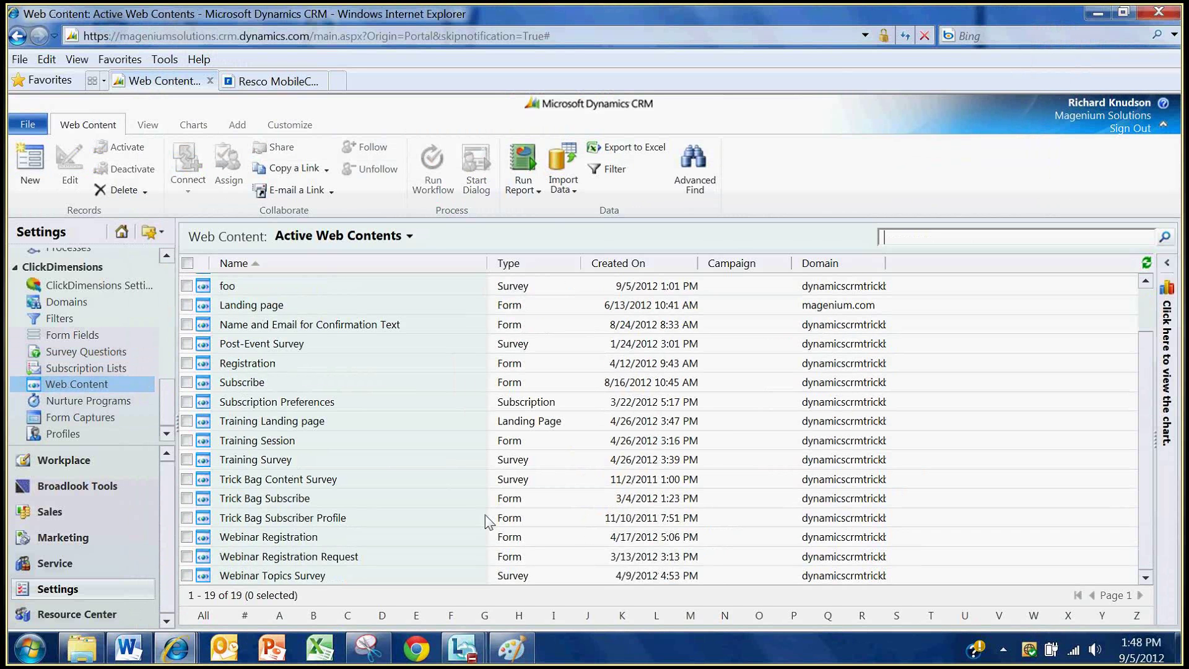
{"action": "left_click", "coordinate": [1028, 592]}
{"action": "left_click", "coordinate": [515, 263]}
{"action": "scroll", "coordinate": [578, 560], "scroll_direction": "down", "scroll_amount": 1}
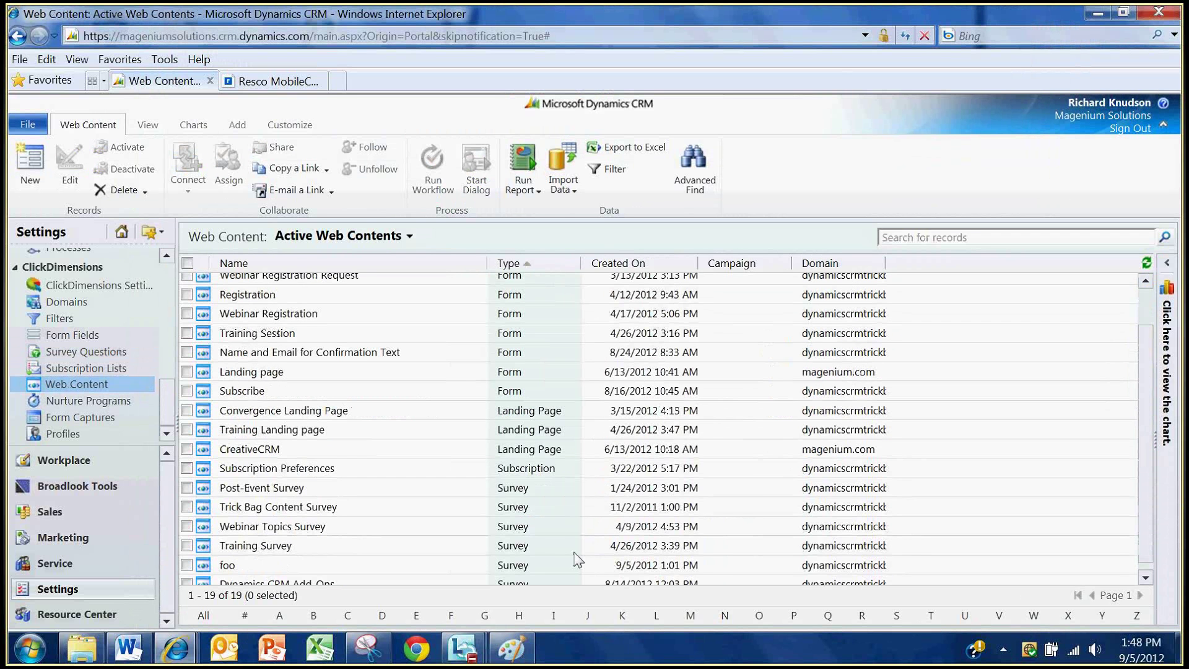
{"action": "scroll", "coordinate": [379, 582], "scroll_direction": "down", "scroll_amount": 1}
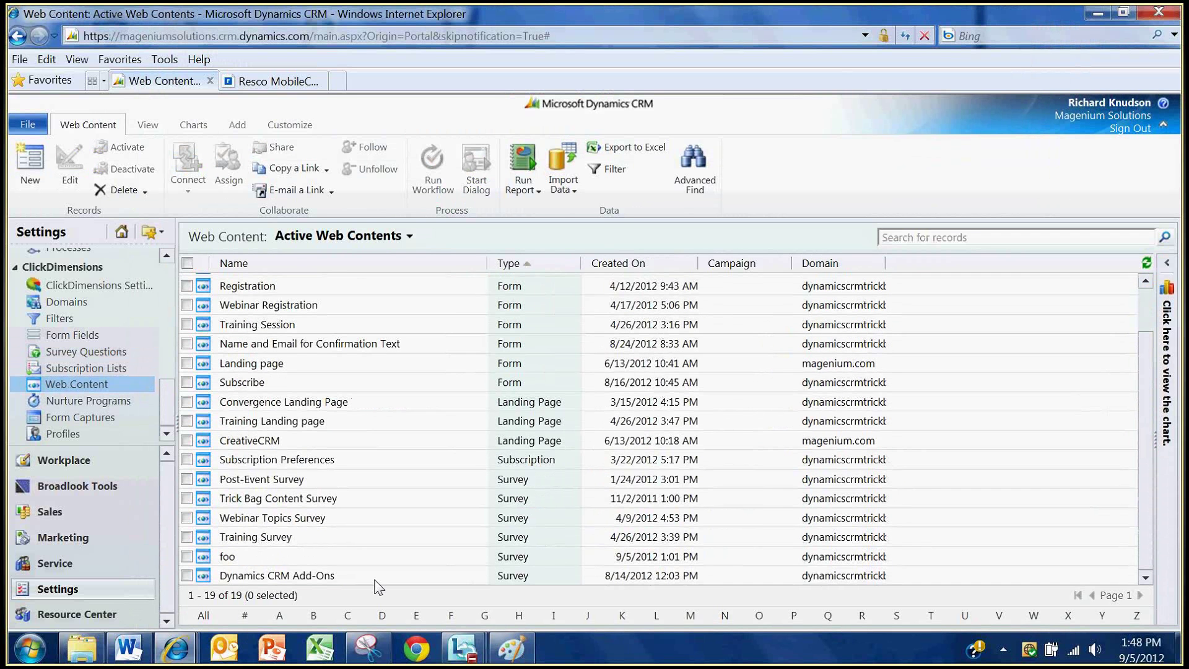
{"action": "left_click", "coordinate": [294, 579]}
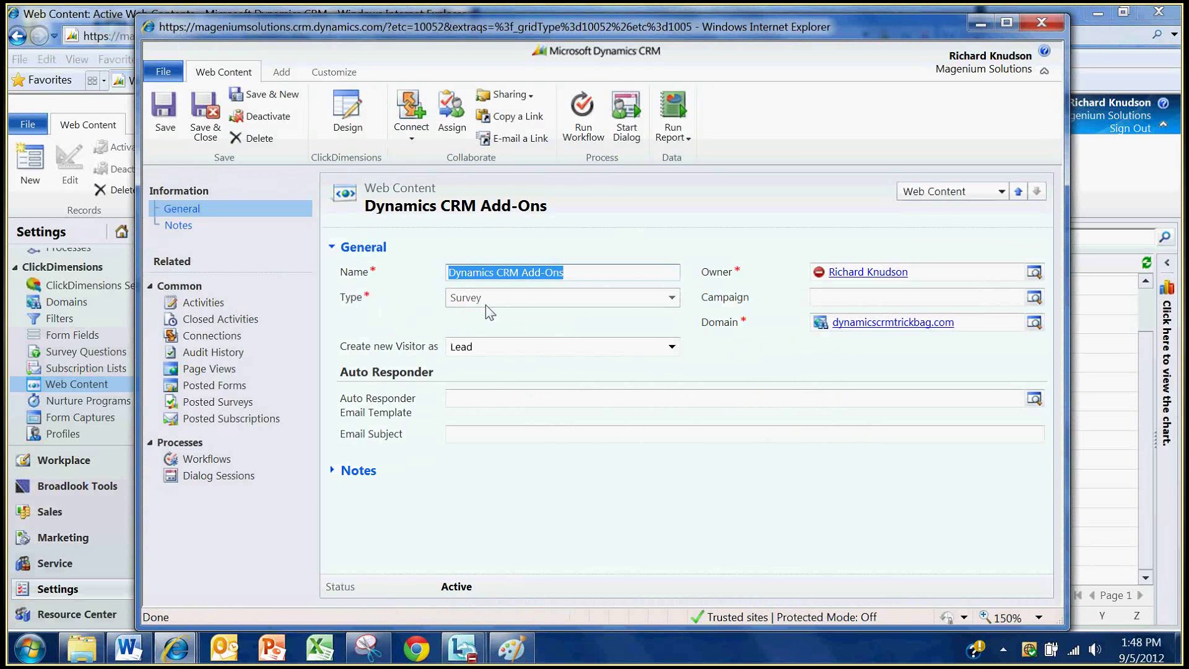
{"action": "left_click", "coordinate": [350, 114]}
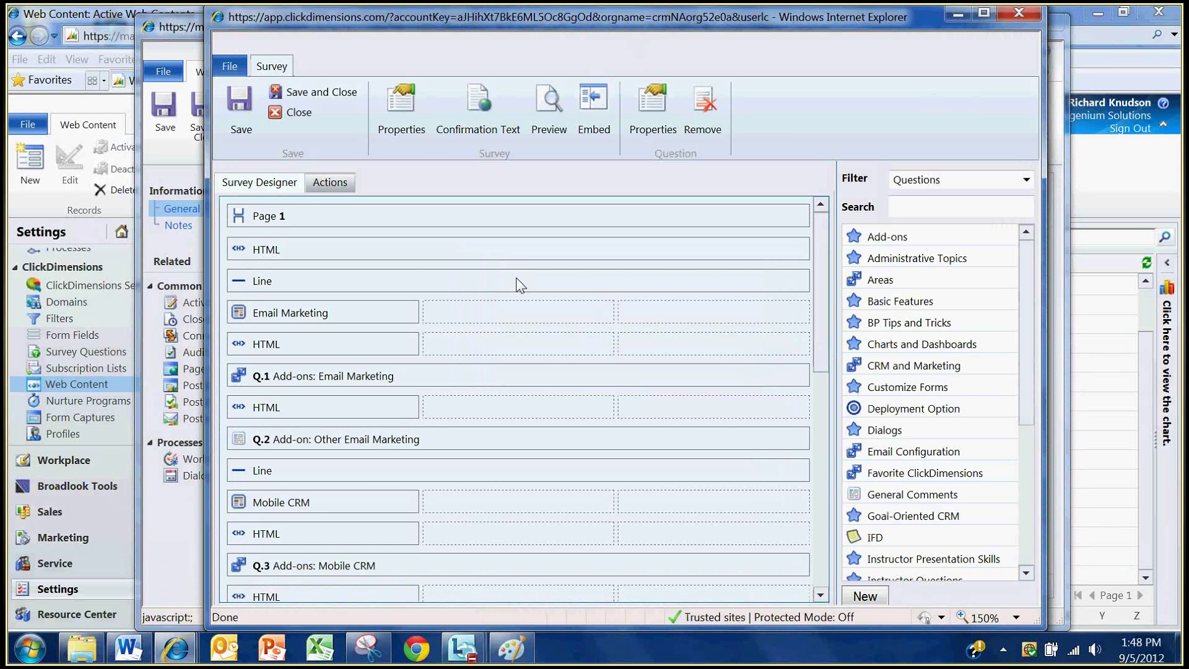
Browse the survey designer's available questions and try placing Administrative Topics near the start of page 1
{"action": "left_click", "coordinate": [896, 245]}
{"action": "left_click", "coordinate": [938, 180]}
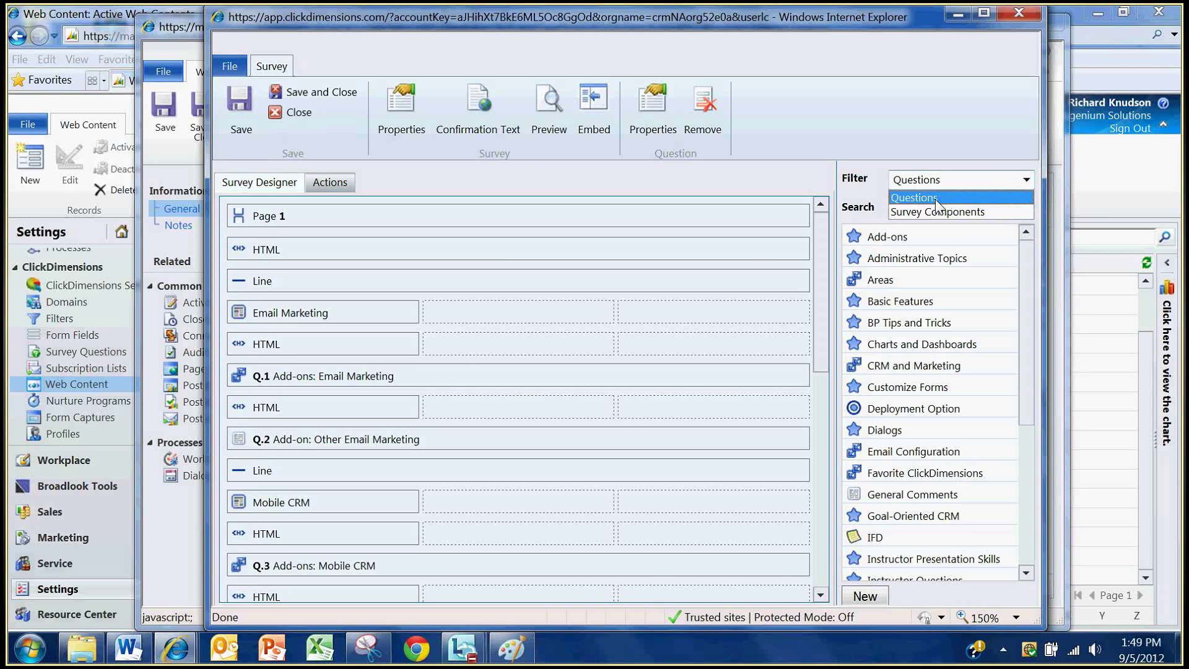
{"action": "left_click", "coordinate": [937, 199]}
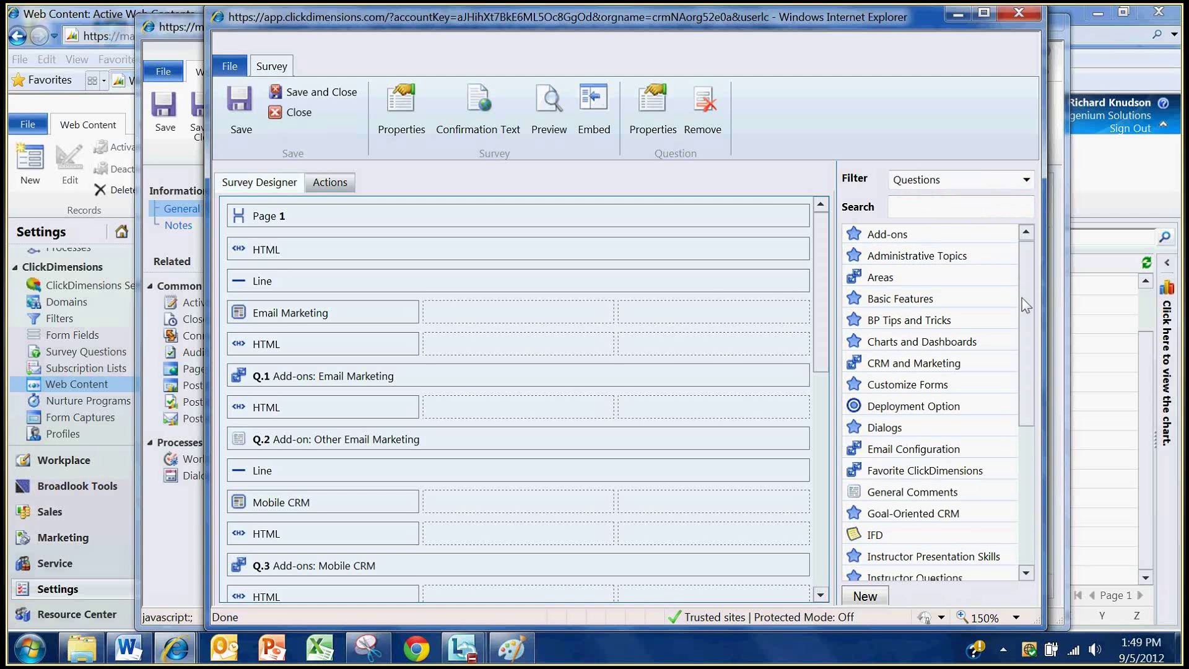
{"action": "left_click_drag", "start_coordinate": [1026, 304], "coordinate": [1028, 249]}
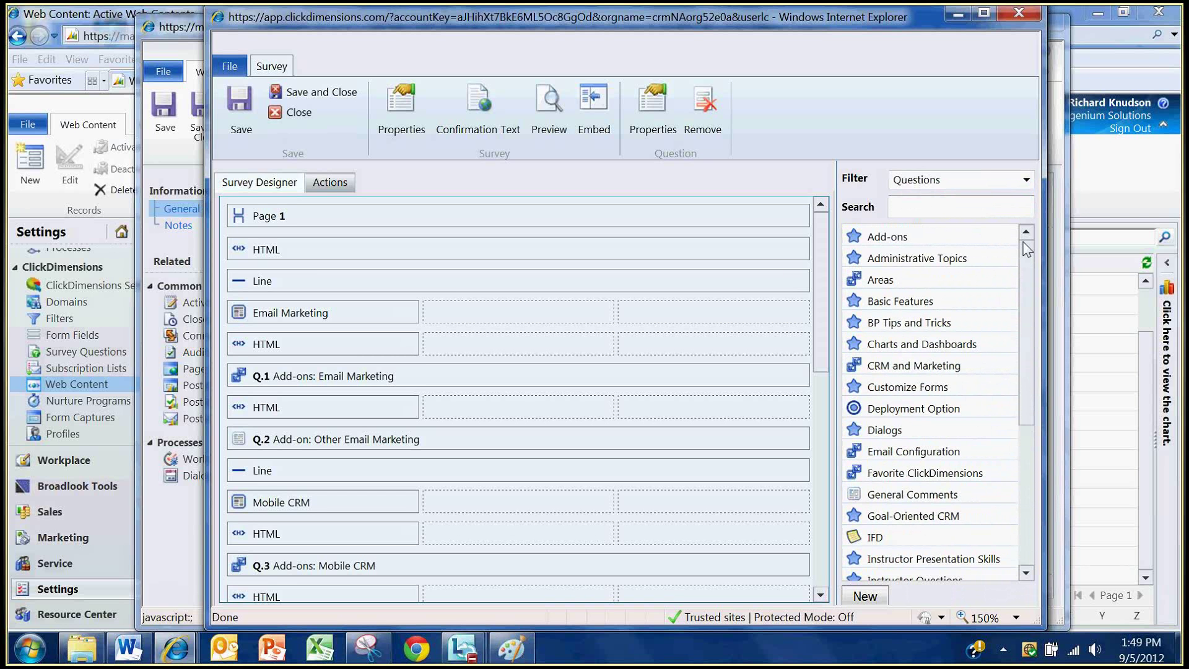
{"action": "left_click_drag", "start_coordinate": [893, 256], "coordinate": [487, 248]}
Filter the designer's available items to Survey Components and open the survey's embed options
{"action": "left_click", "coordinate": [908, 181]}
{"action": "left_click", "coordinate": [910, 211]}
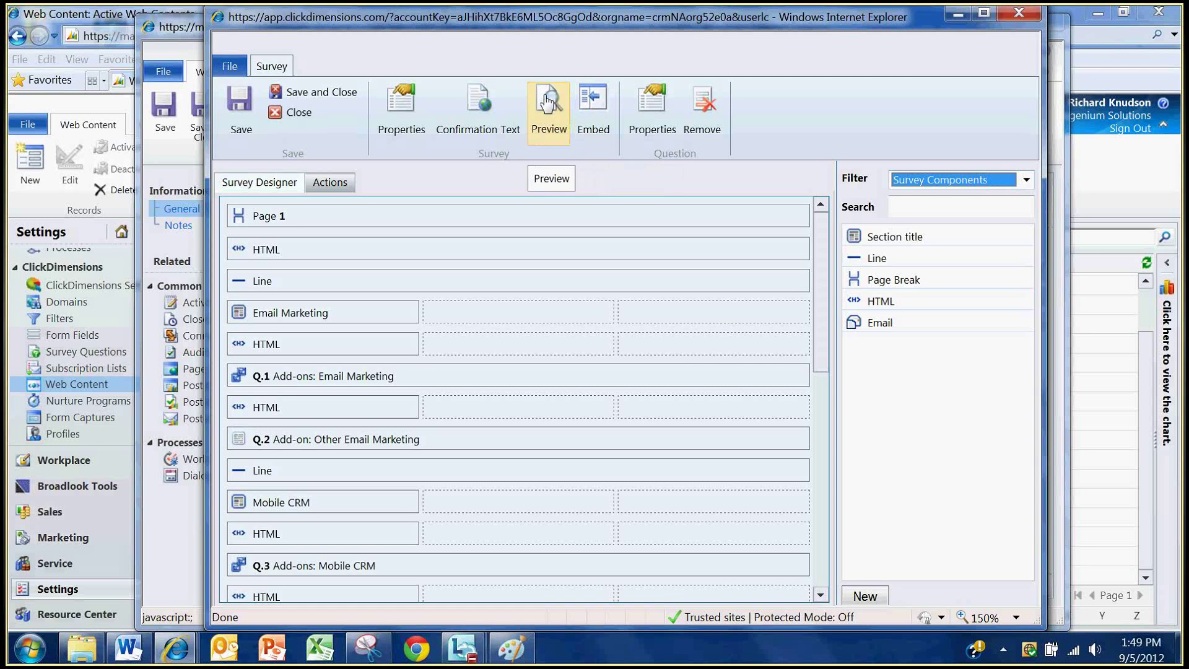
{"action": "left_click", "coordinate": [590, 104]}
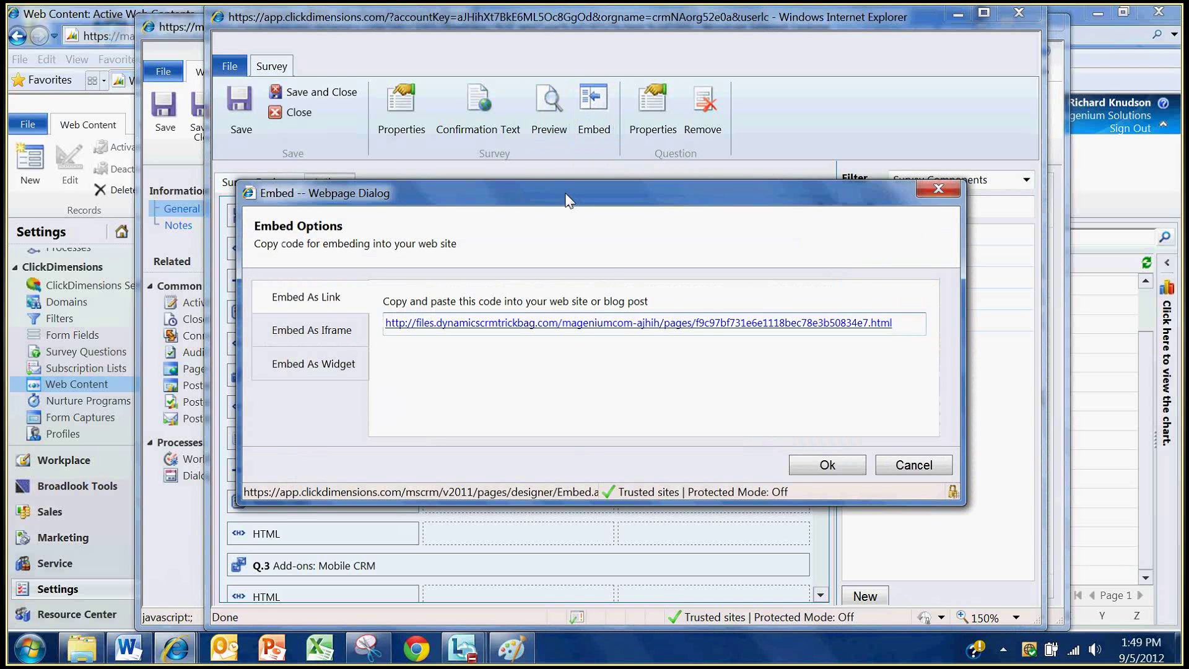
Review the survey's iframe and widget embed options and return to its link option
{"action": "left_click_drag", "start_coordinate": [568, 198], "coordinate": [563, 194]}
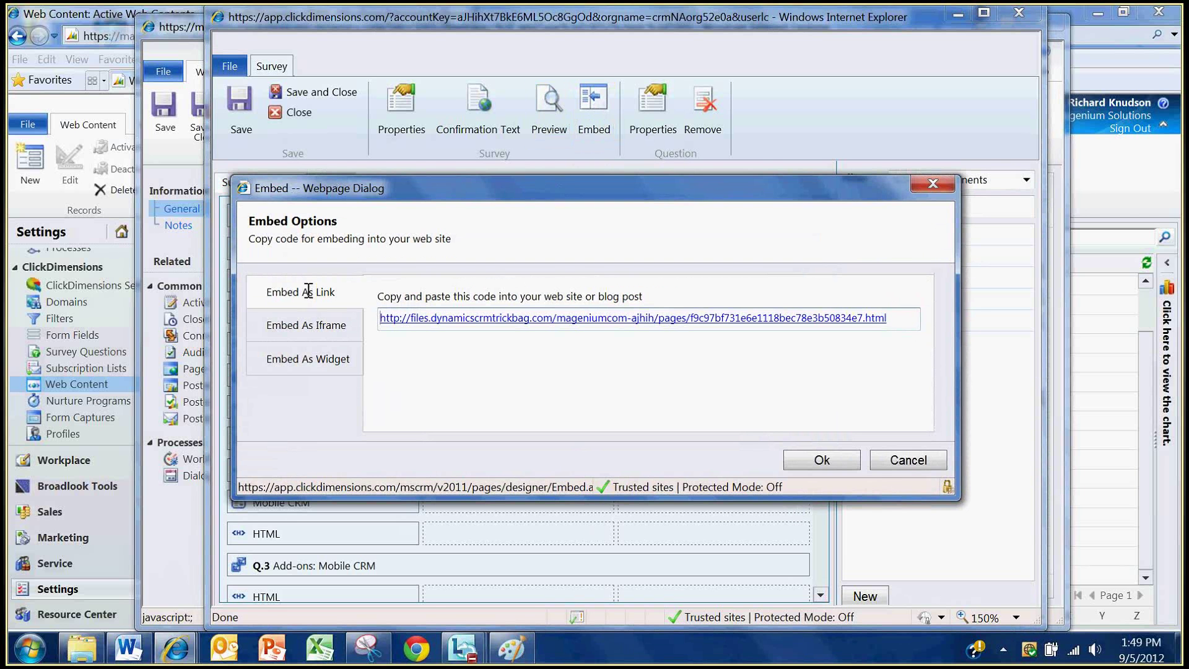
{"action": "left_click", "coordinate": [297, 328]}
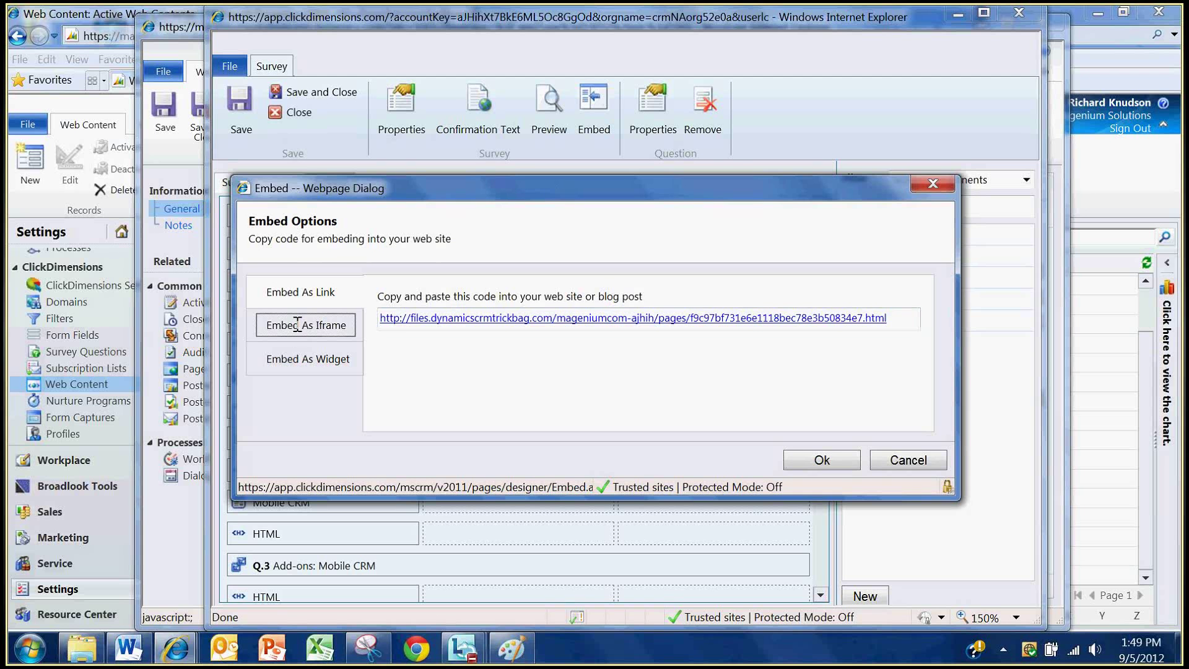
{"action": "left_click", "coordinate": [297, 358]}
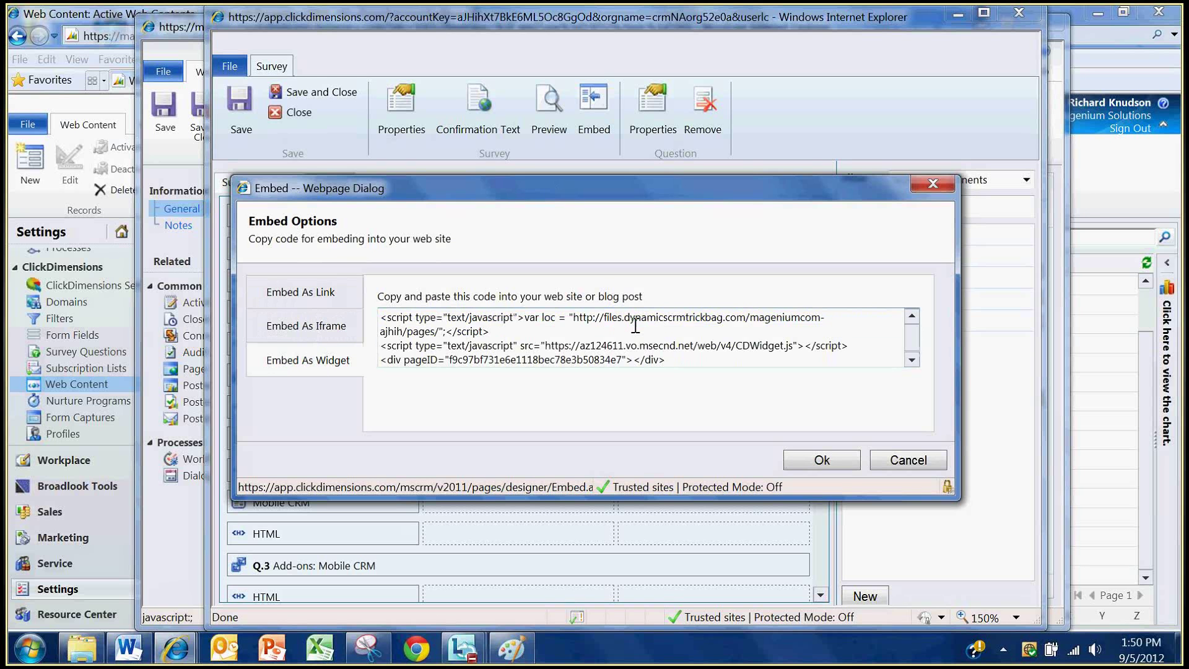
{"action": "left_click", "coordinate": [300, 292]}
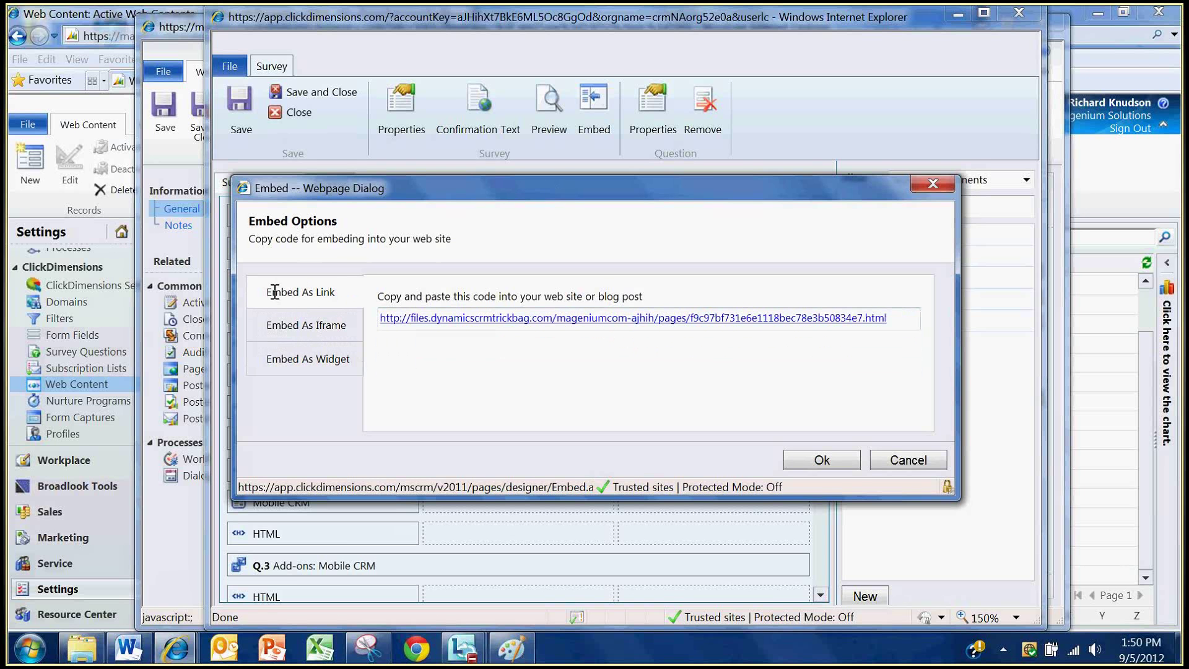
Open the survey's public link and examine its introduction, Email Marketing question and other add-ons text box
{"action": "left_click", "coordinate": [632, 317]}
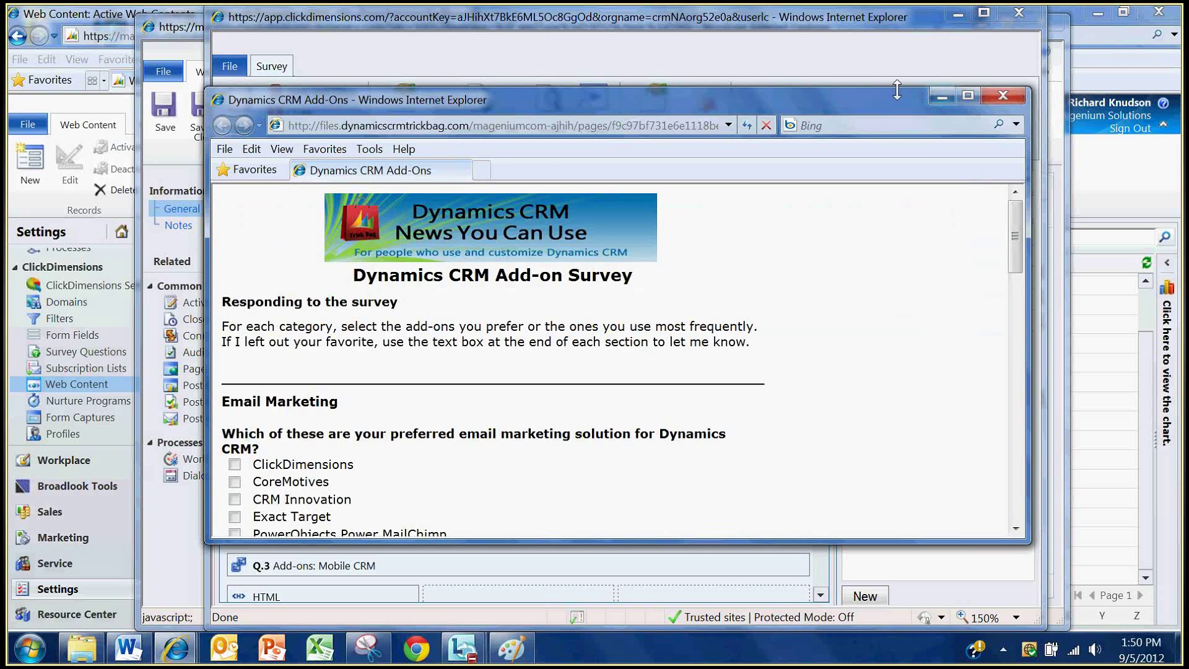
{"action": "left_click_drag", "start_coordinate": [895, 88], "coordinate": [862, 28]}
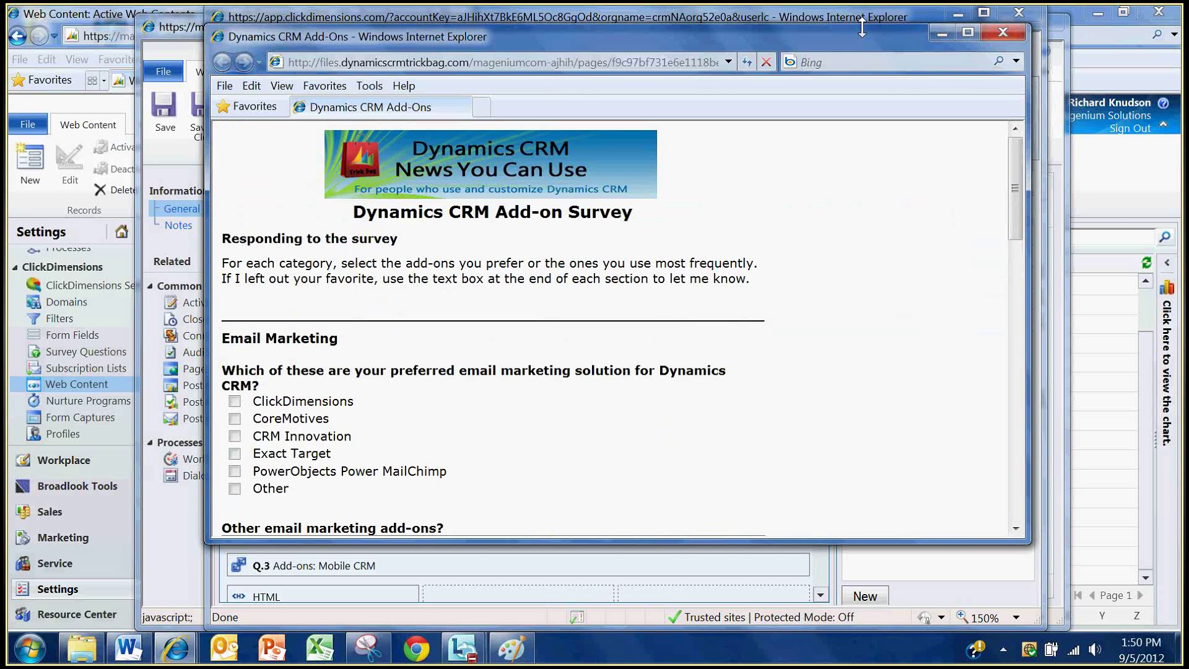
{"action": "left_click", "coordinate": [1017, 195]}
{"action": "scroll", "coordinate": [462, 167], "scroll_direction": "down", "scroll_amount": 3}
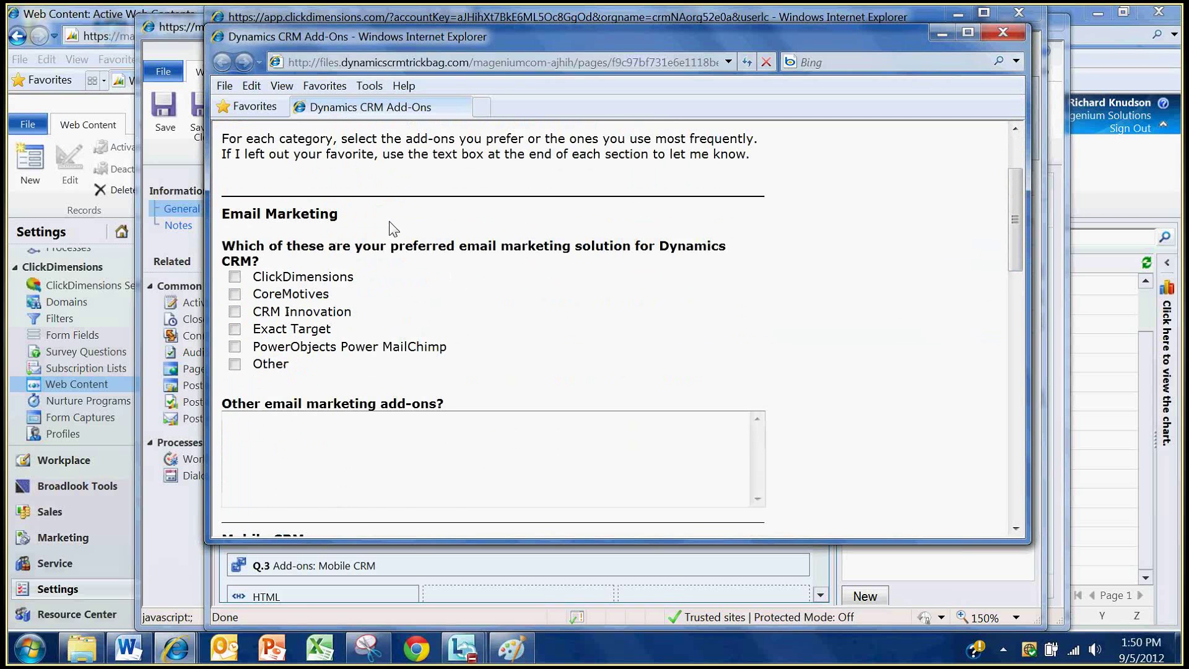
{"action": "scroll", "coordinate": [394, 229], "scroll_direction": "down", "scroll_amount": 2}
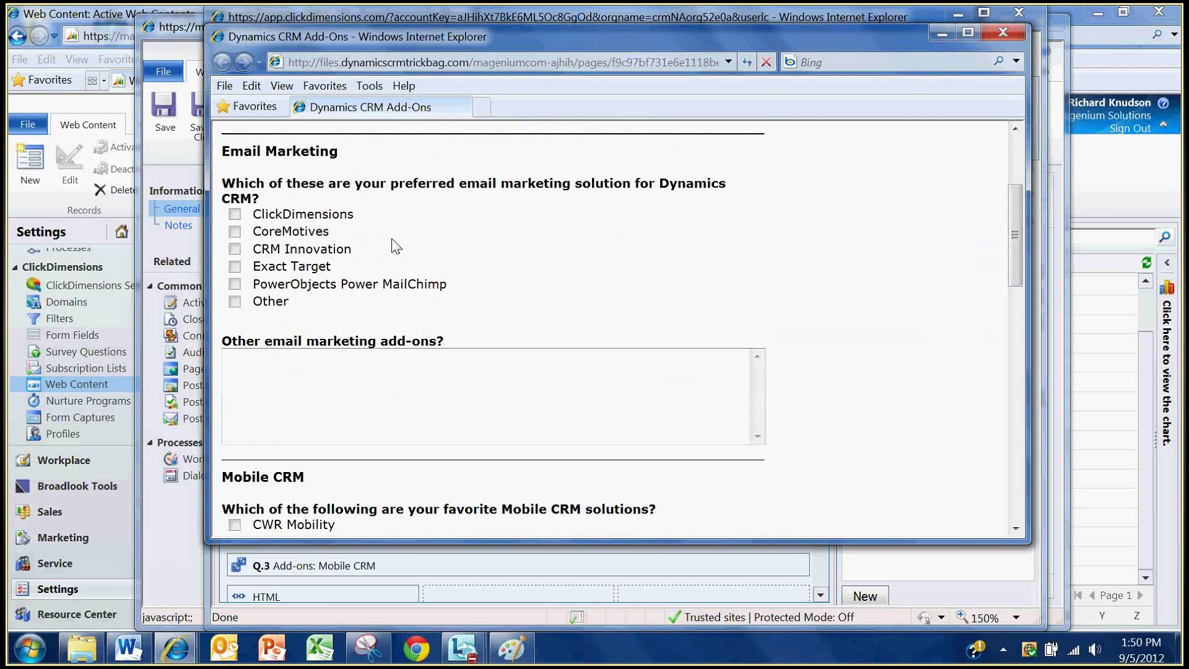
{"action": "triple_click", "coordinate": [288, 279]}
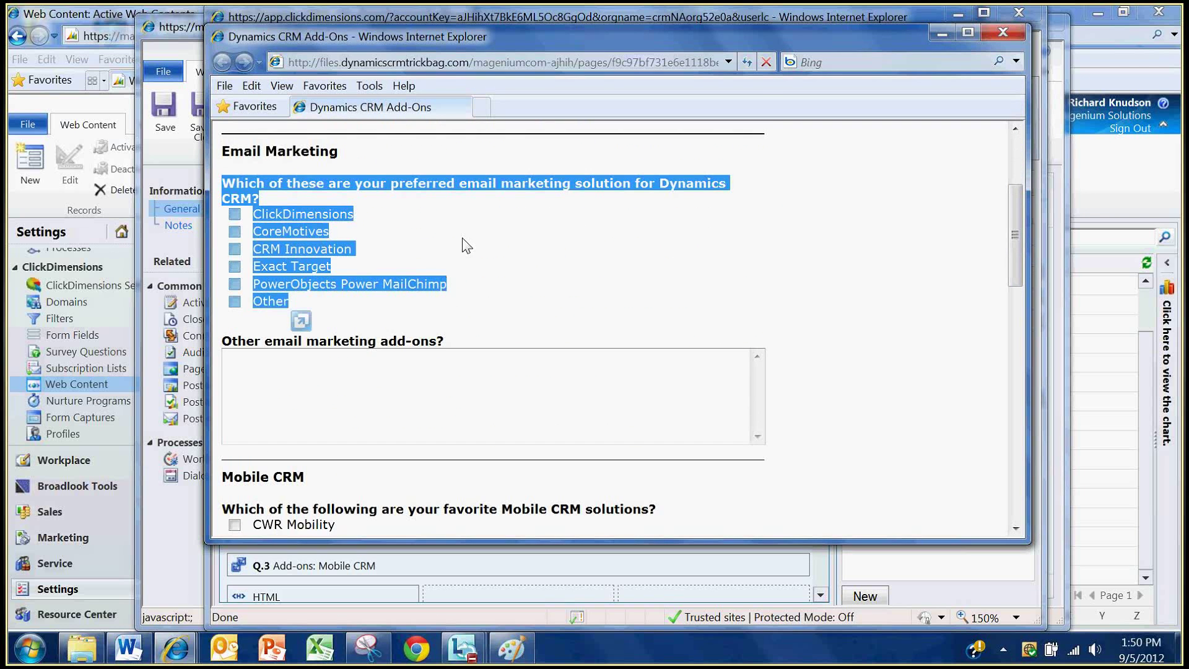
{"action": "scroll", "coordinate": [406, 239], "scroll_direction": "down", "scroll_amount": 3}
{"action": "left_click", "coordinate": [406, 240]}
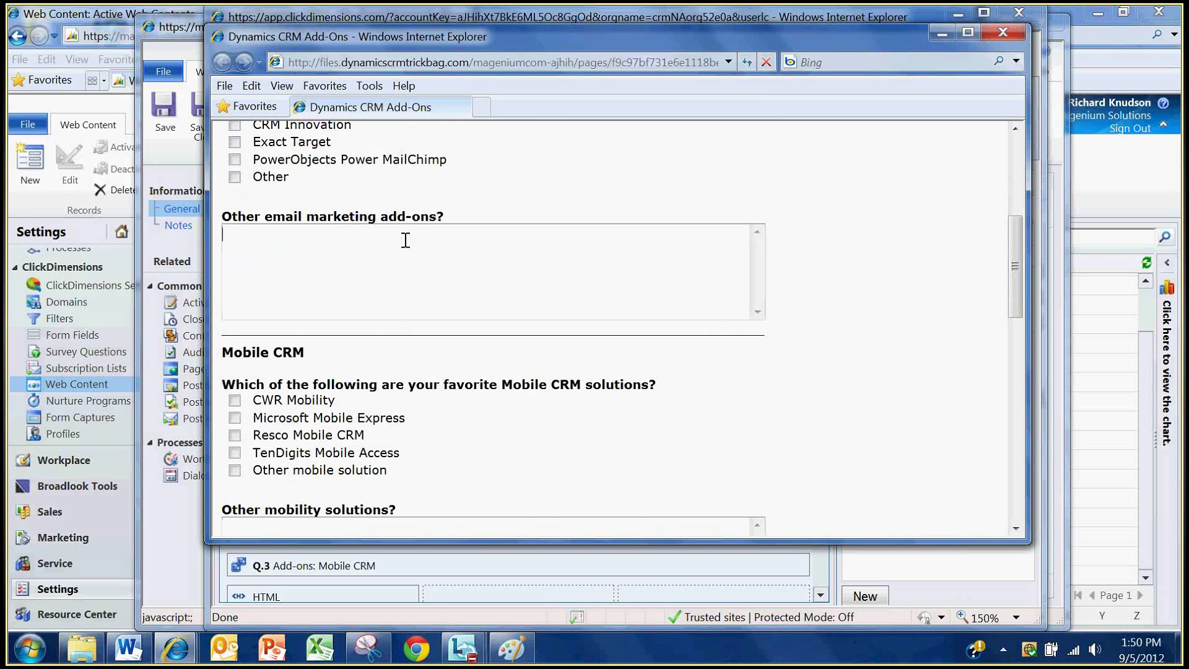
Examine the Mobile CRM, Social CRM and Data Migration/Integration sections of the published survey
{"action": "scroll", "coordinate": [406, 241], "scroll_direction": "down", "scroll_amount": 3}
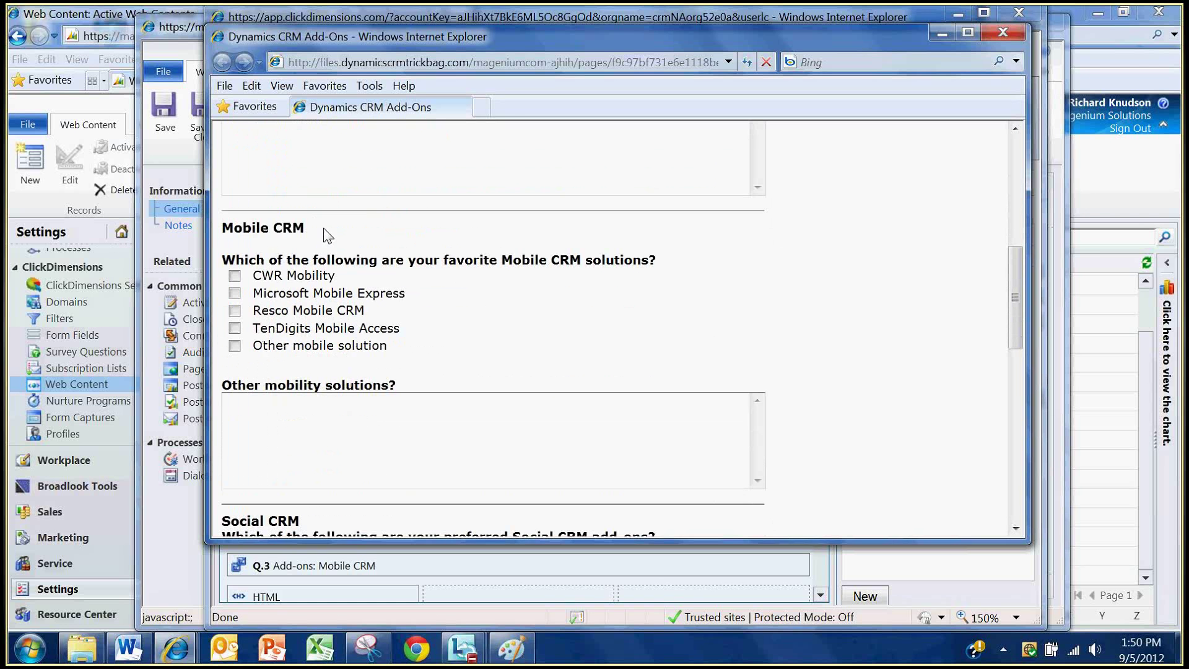
{"action": "left_click_drag", "start_coordinate": [328, 235], "coordinate": [331, 357]}
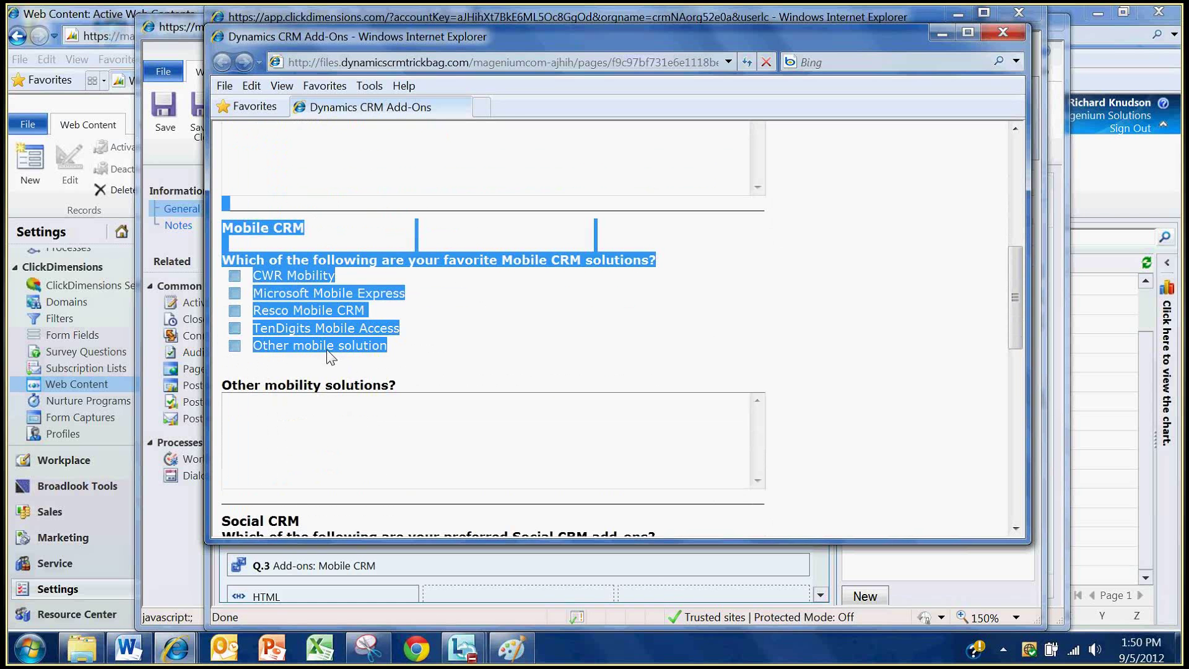
{"action": "left_click", "coordinate": [411, 411]}
{"action": "scroll", "coordinate": [415, 411], "scroll_direction": "down", "scroll_amount": 1}
{"action": "scroll", "coordinate": [433, 342], "scroll_direction": "down", "scroll_amount": 4}
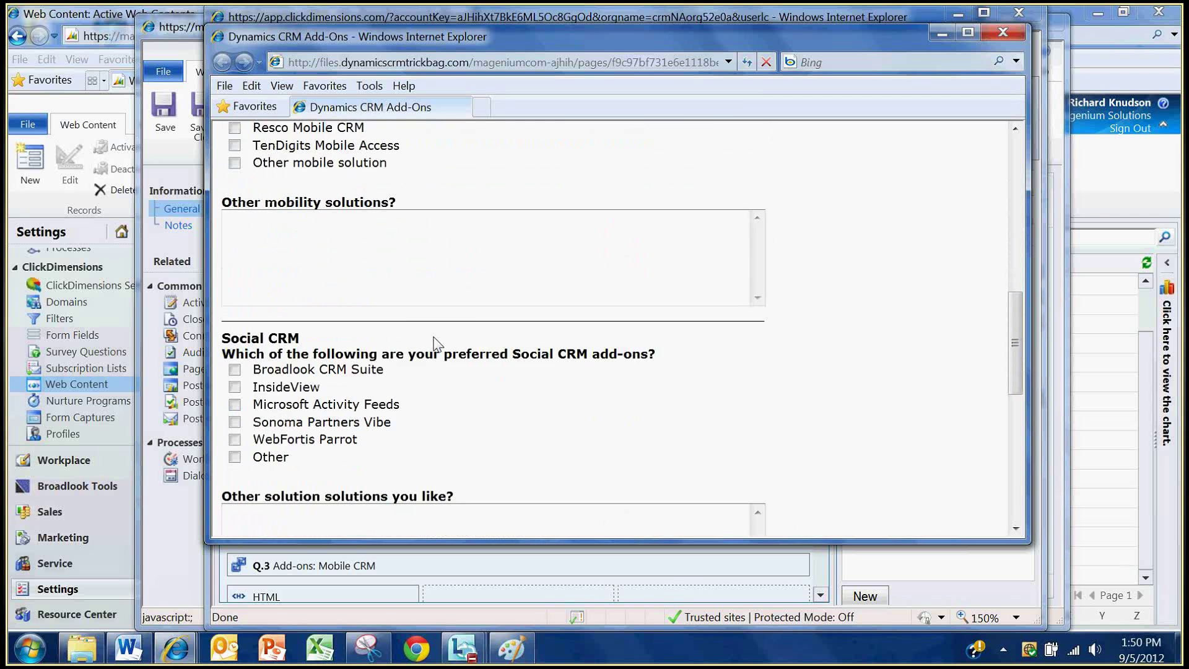
{"action": "scroll", "coordinate": [438, 344], "scroll_direction": "down", "scroll_amount": 4}
{"action": "scroll", "coordinate": [439, 344], "scroll_direction": "down", "scroll_amount": 3}
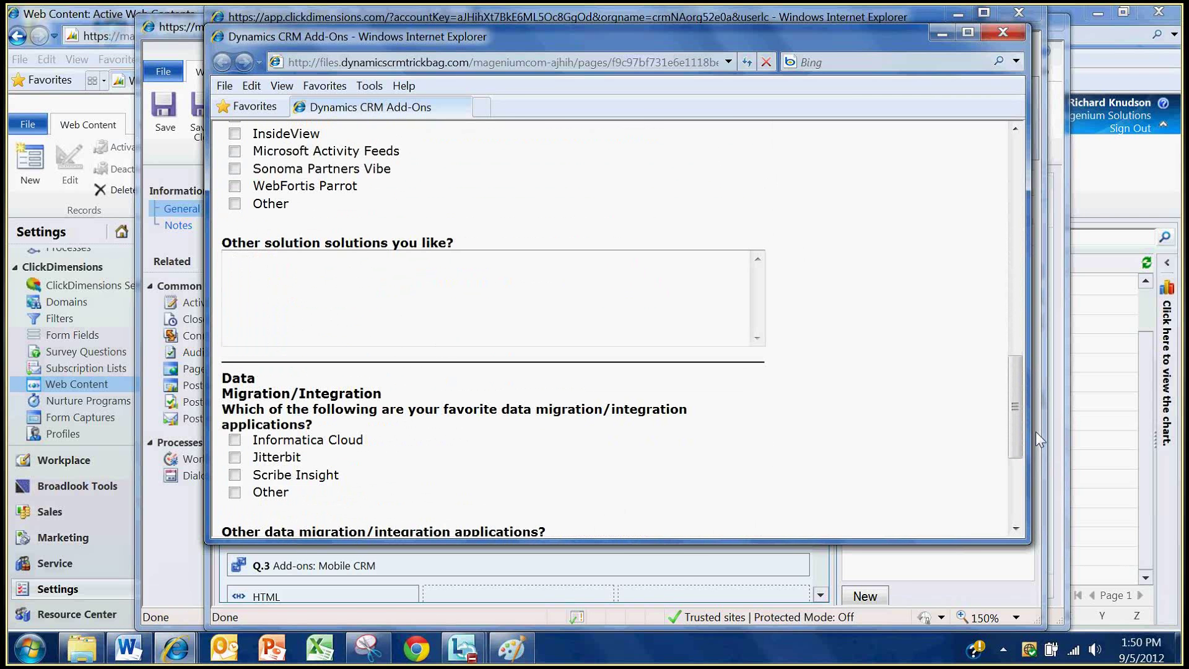
Unlock the captcha slider at the end of the survey and close both the survey page and the embed options
{"action": "scroll", "coordinate": [557, 372], "scroll_direction": "down", "scroll_amount": 6}
{"action": "left_click_drag", "start_coordinate": [254, 480], "coordinate": [421, 490]}
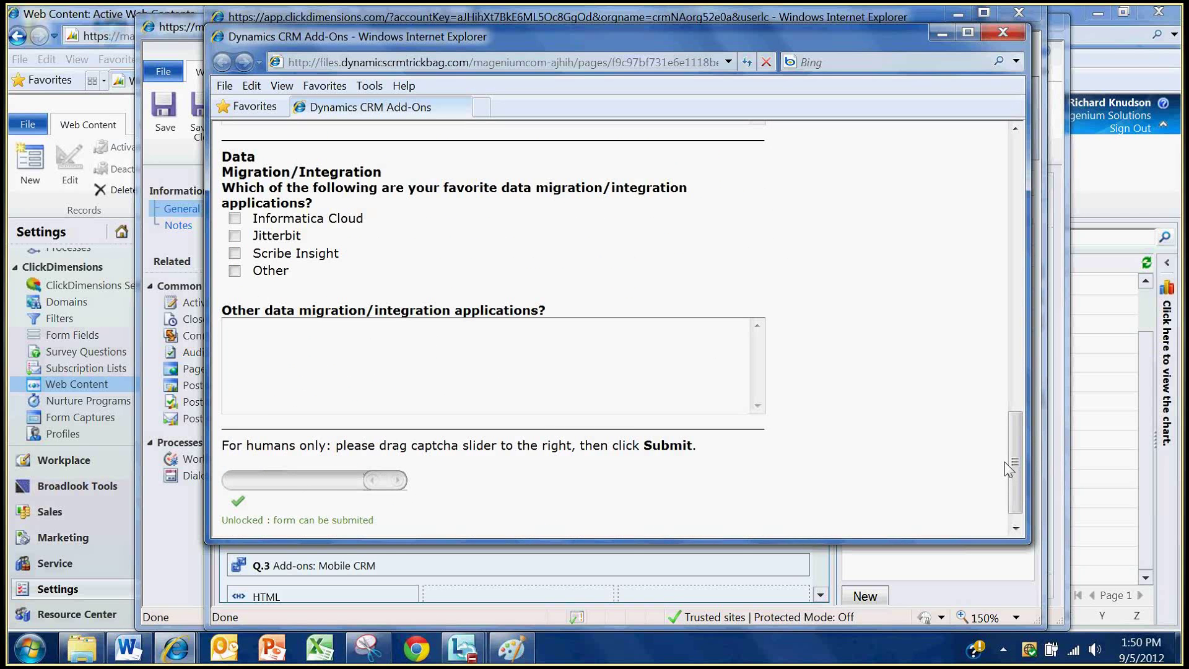
{"action": "left_click", "coordinate": [1006, 33]}
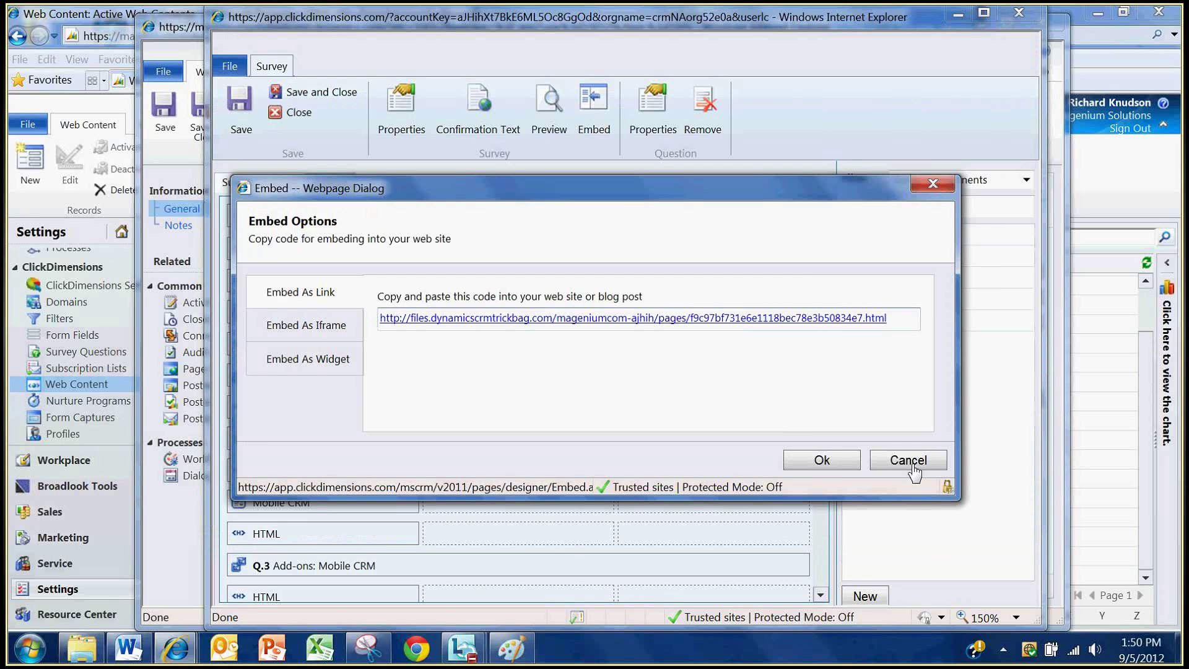
{"action": "left_click", "coordinate": [910, 462]}
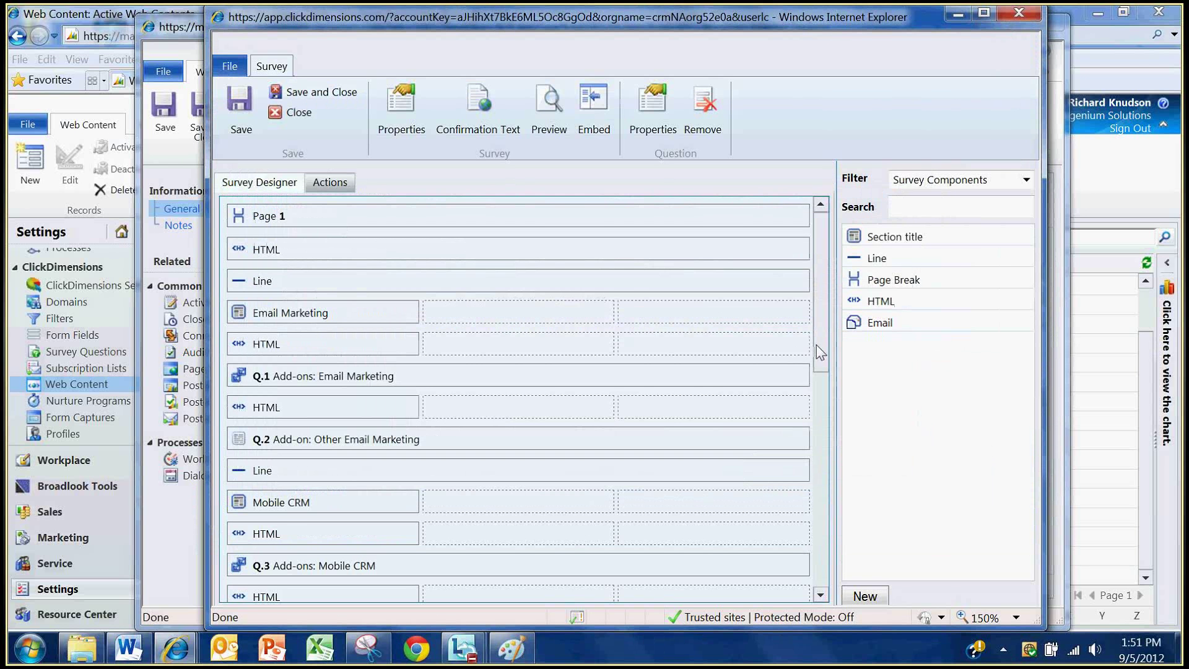
Close the Dynamics CRM Add-Ons survey and its record, and open the foo survey in its designer
{"action": "left_click", "coordinate": [1018, 12]}
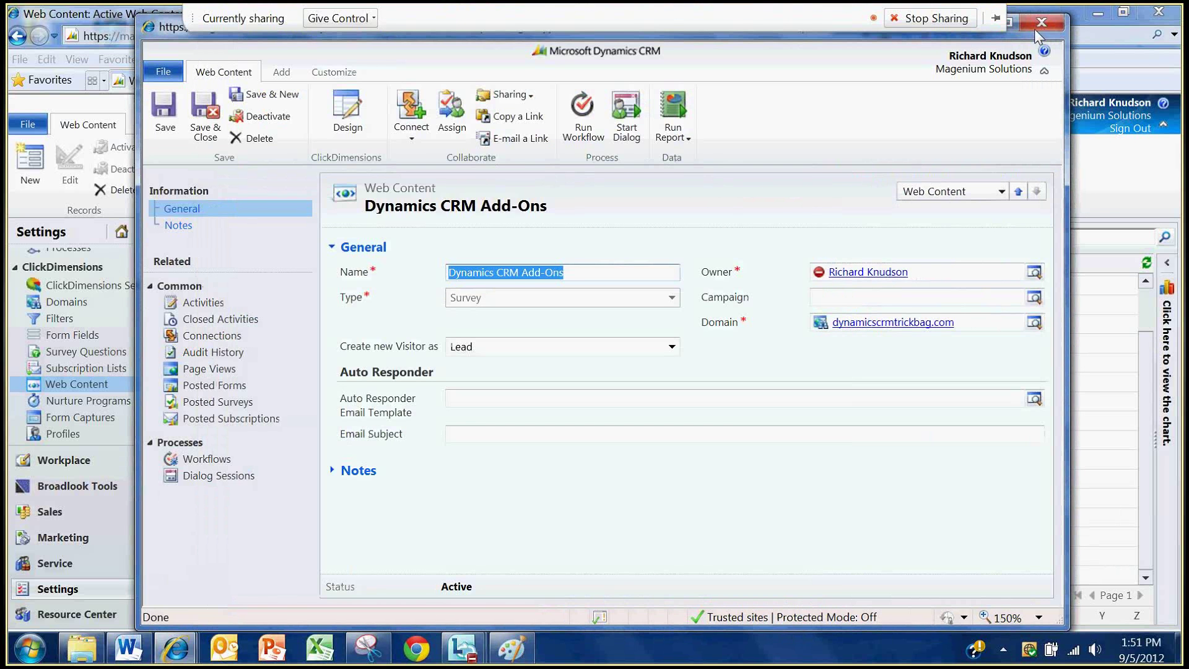
{"action": "left_click", "coordinate": [1038, 26]}
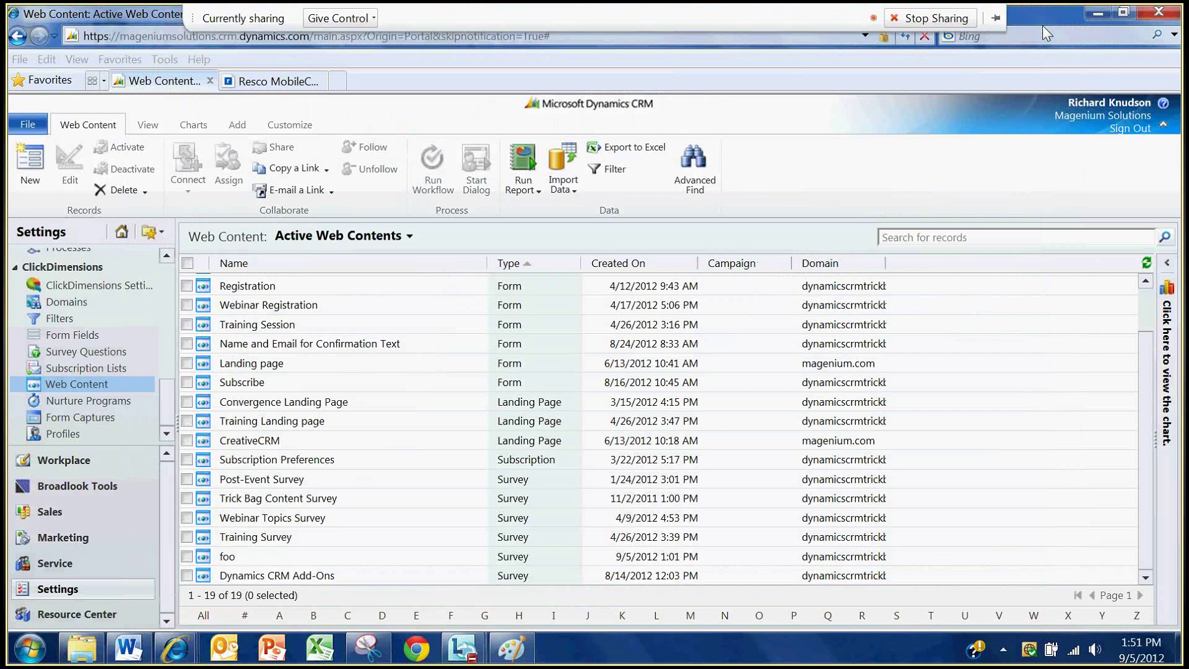
{"action": "left_click", "coordinate": [226, 558]}
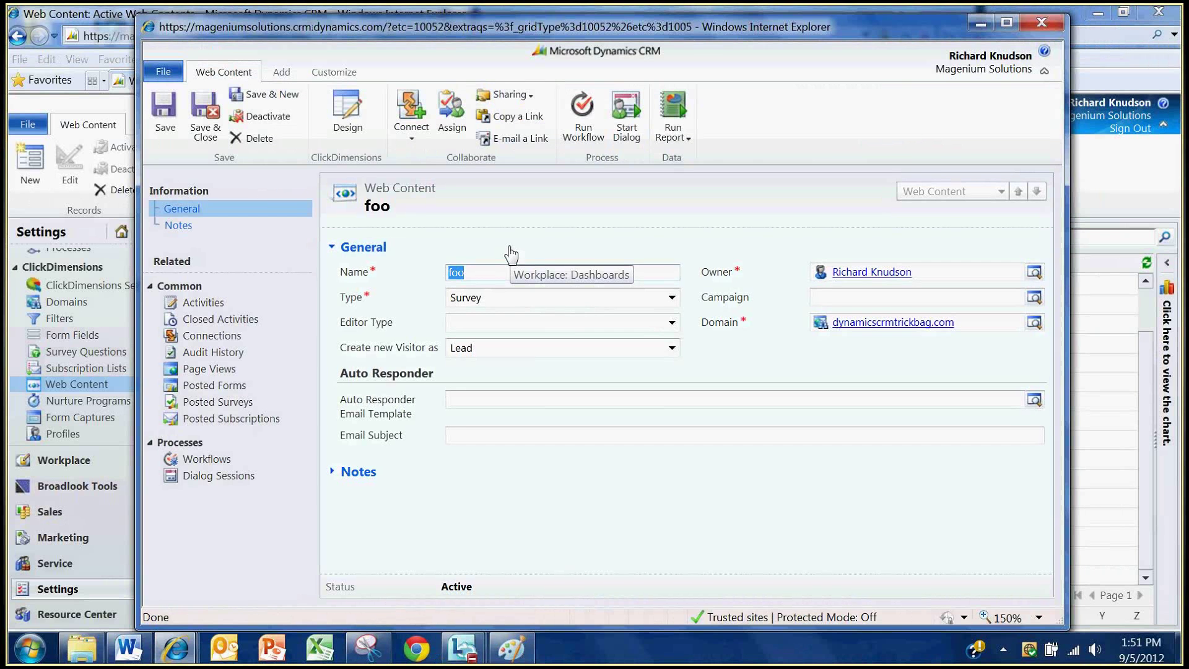
{"action": "left_click", "coordinate": [353, 111]}
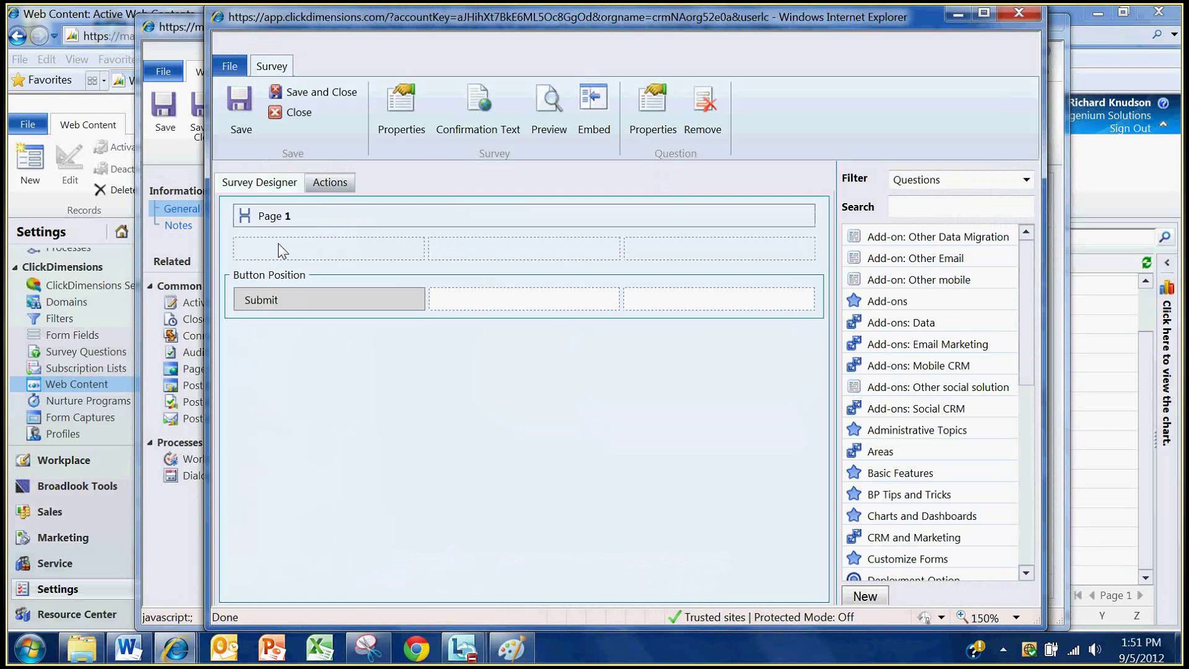
Place the Email Marketing, Mobile CRM, Data and Social CRM add-on questions down page 1's first column and preview the survey
{"action": "left_click", "coordinate": [913, 299]}
{"action": "left_click", "coordinate": [968, 270]}
{"action": "left_click", "coordinate": [969, 346]}
{"action": "left_click_drag", "start_coordinate": [969, 350], "coordinate": [370, 249]}
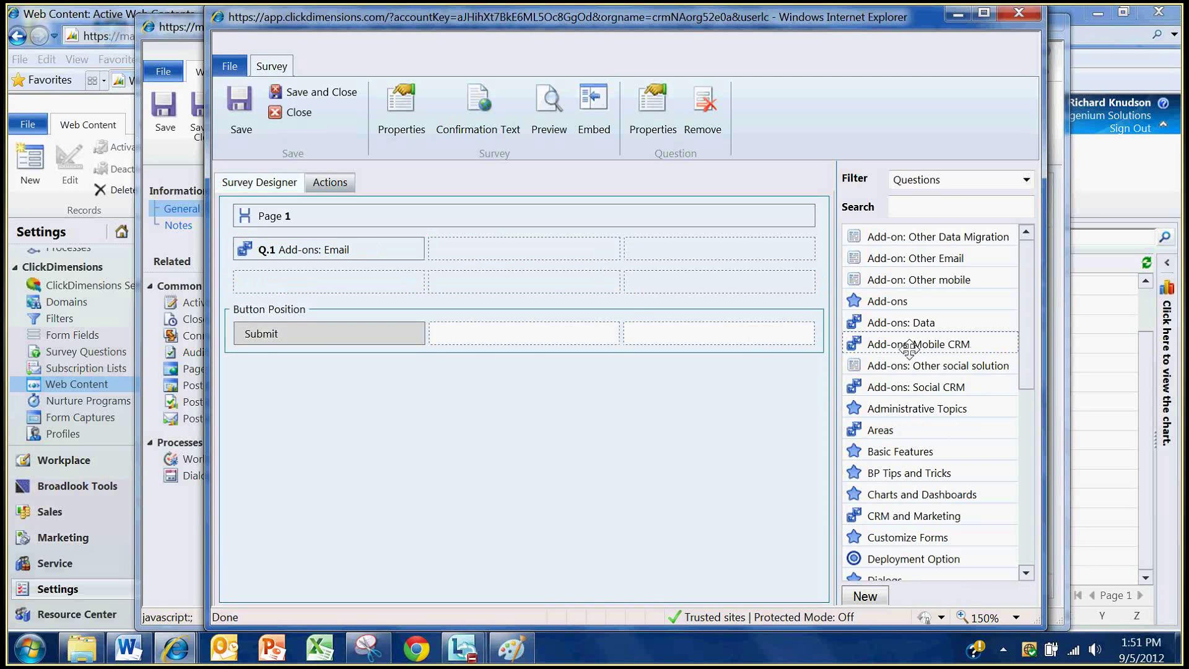
{"action": "left_click_drag", "start_coordinate": [908, 349], "coordinate": [387, 278]}
{"action": "left_click_drag", "start_coordinate": [826, 325], "coordinate": [316, 321]}
{"action": "left_click_drag", "start_coordinate": [904, 344], "coordinate": [373, 347]}
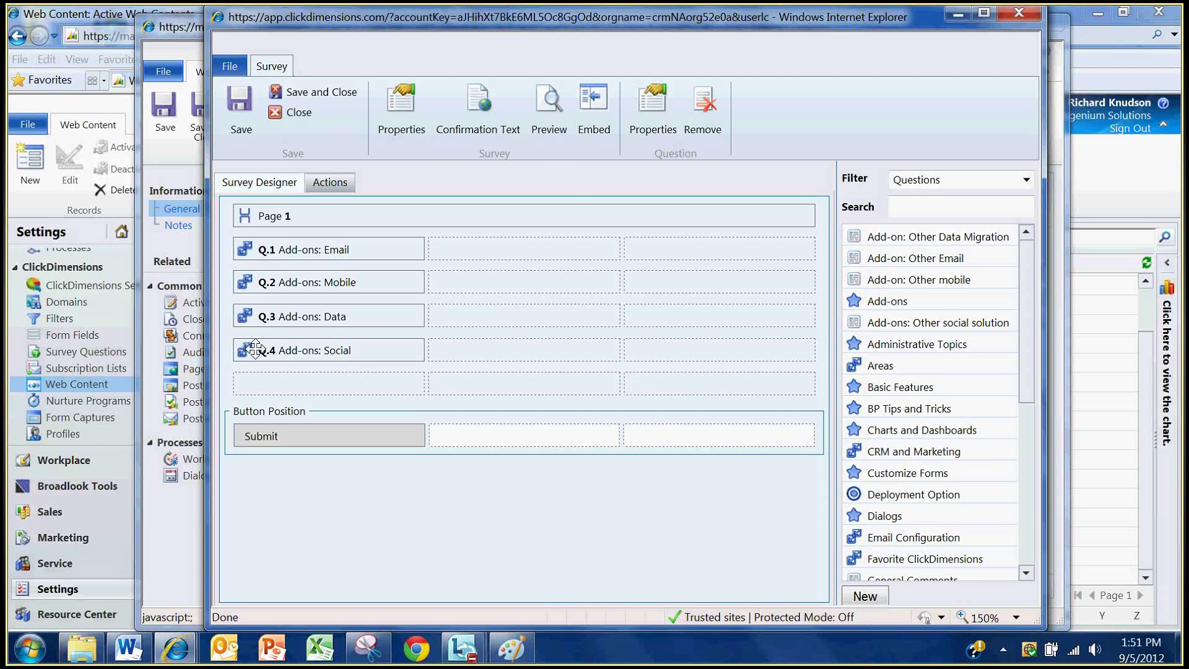
{"action": "left_click", "coordinate": [550, 110]}
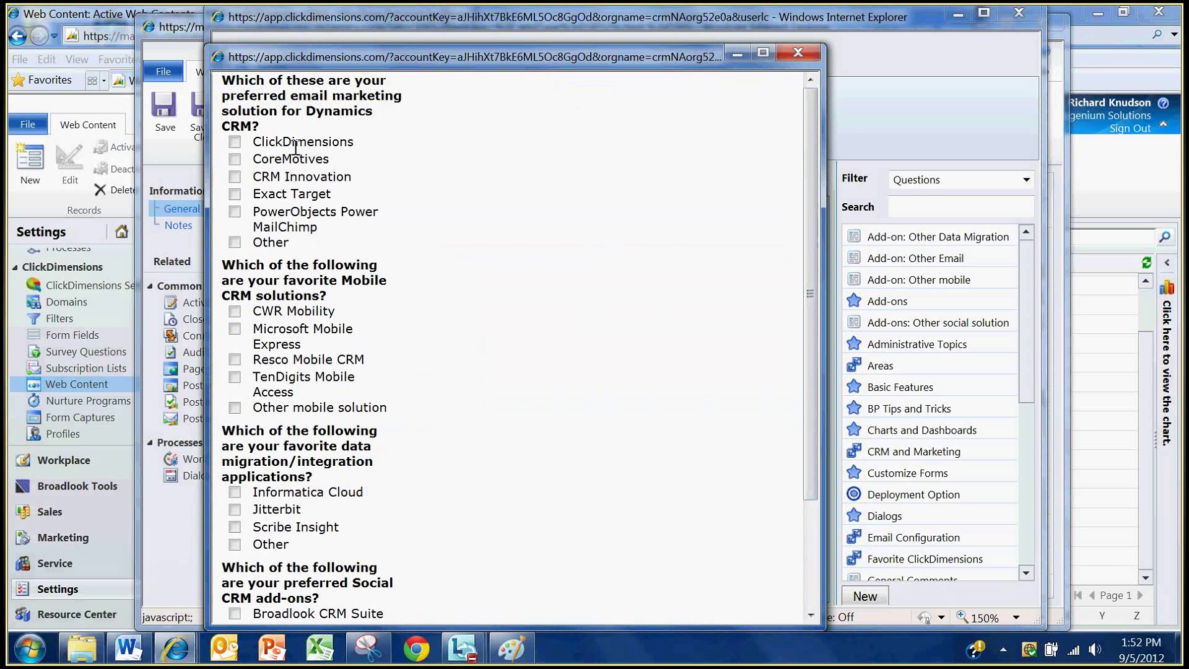
{"action": "left_click", "coordinate": [798, 52]}
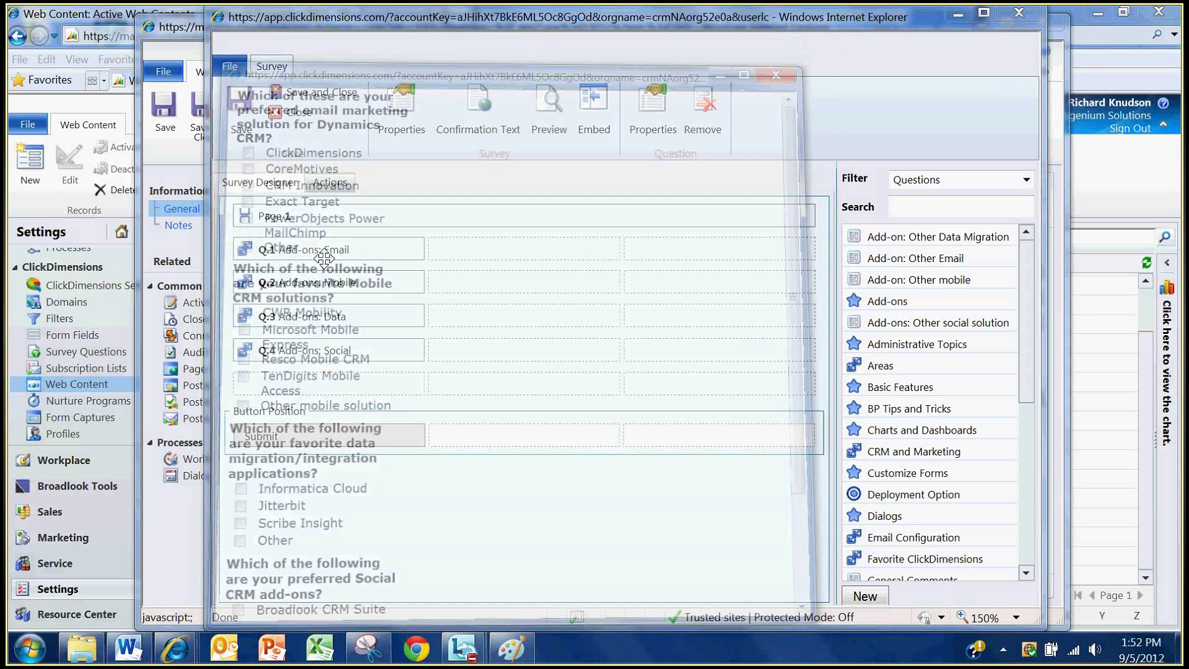
Set the label width and field width of question Q.1, Add-ons: Email Marketing, to three columns
{"action": "left_click", "coordinate": [303, 251]}
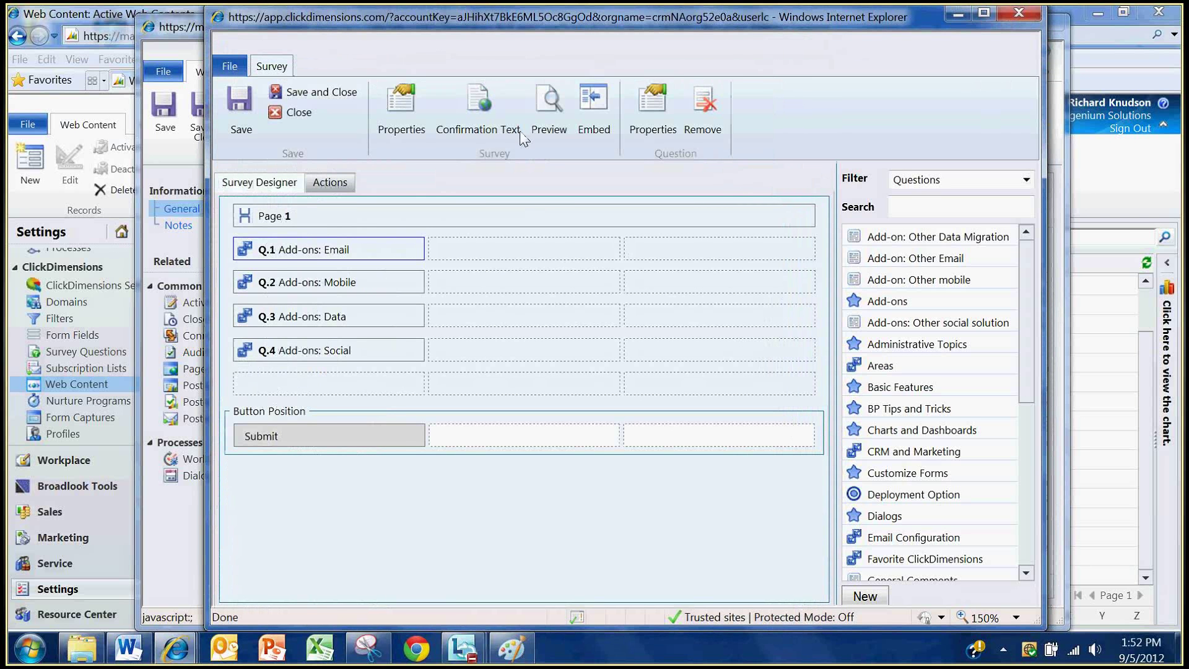
{"action": "left_click", "coordinate": [653, 99]}
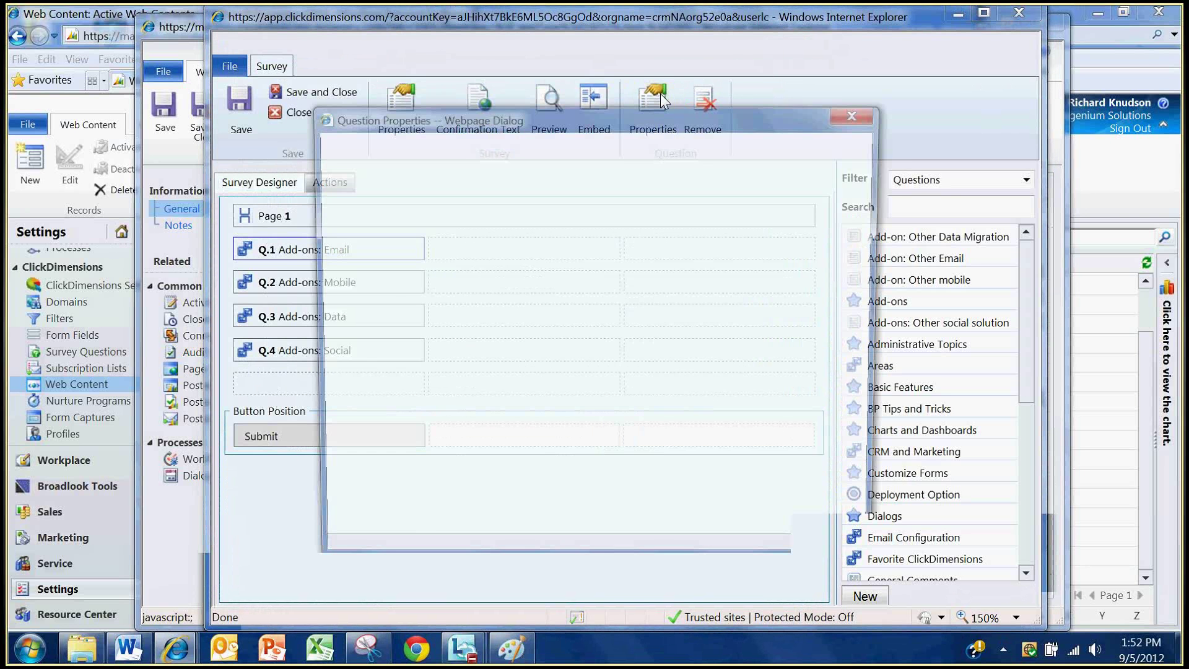
{"action": "left_click", "coordinate": [403, 214]}
{"action": "left_click", "coordinate": [449, 260]}
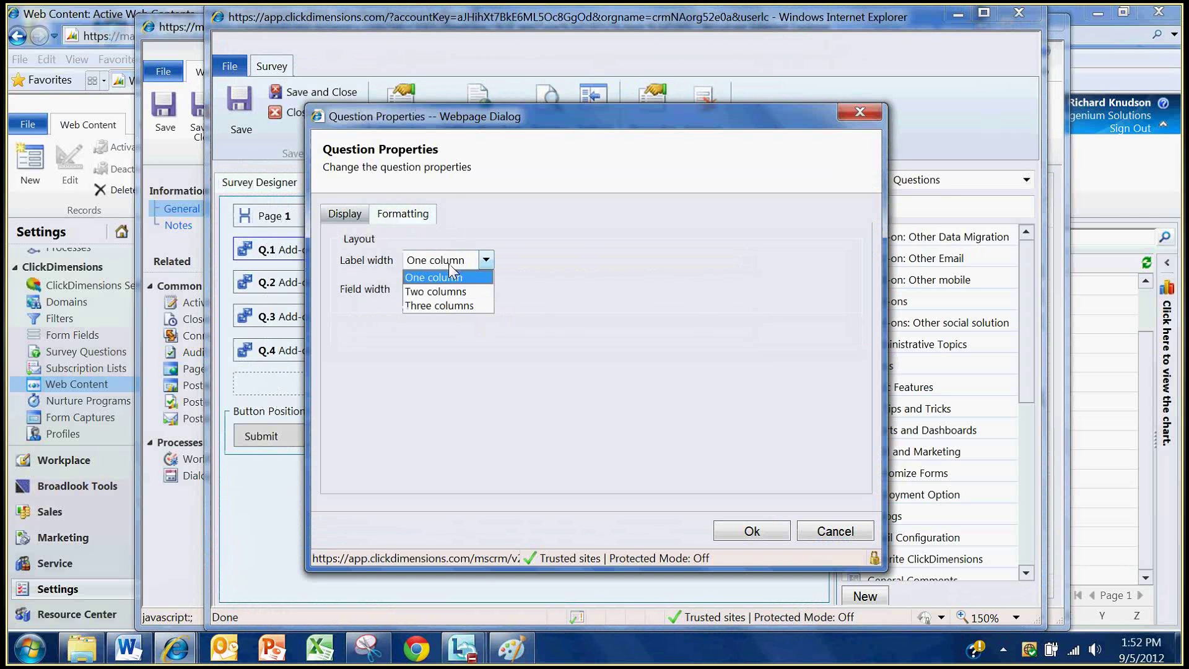
{"action": "left_click", "coordinate": [451, 306]}
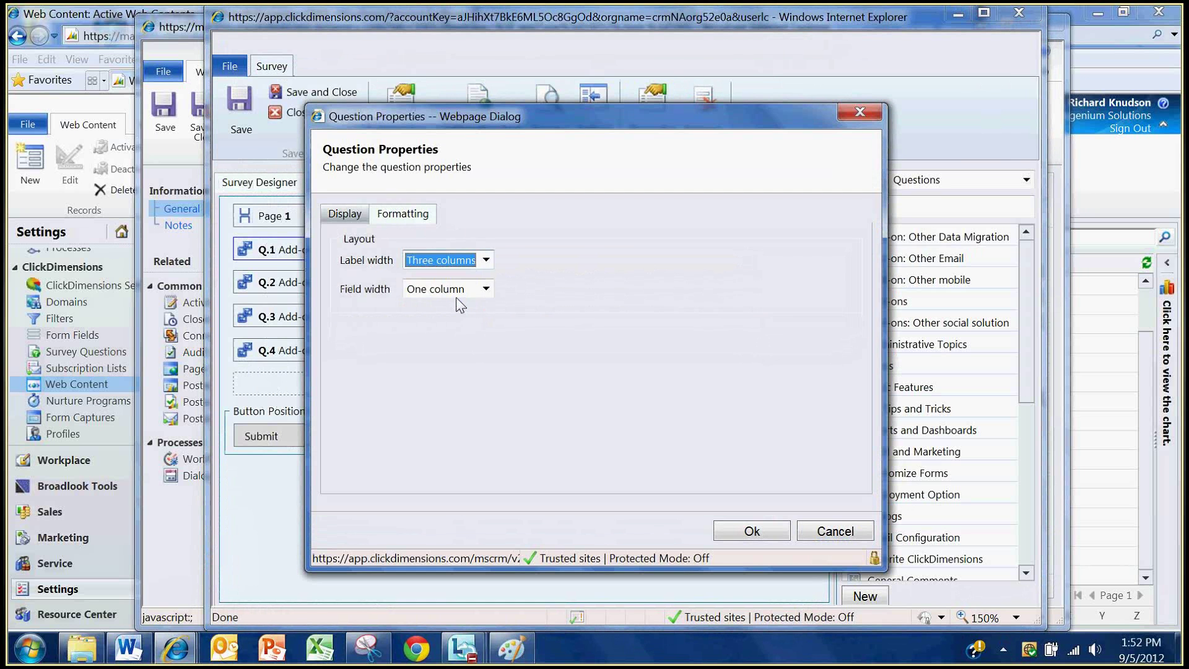
{"action": "left_click", "coordinate": [459, 289]}
{"action": "left_click", "coordinate": [451, 334]}
{"action": "left_click", "coordinate": [751, 531]}
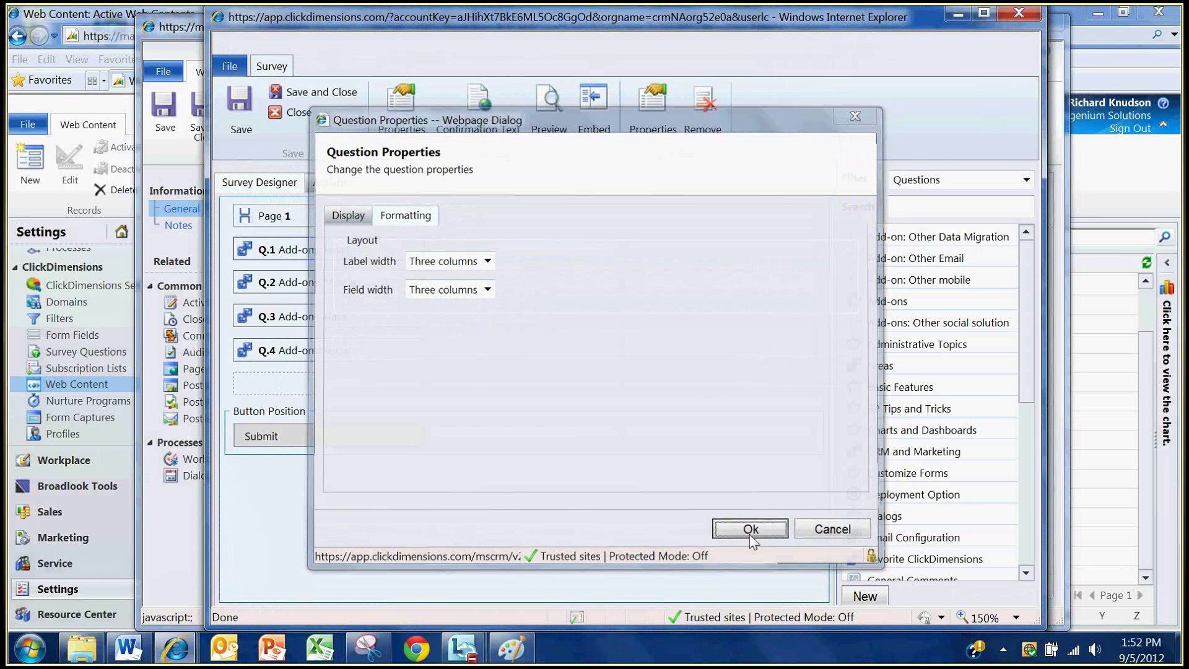
Preview the foo survey to check the widened email marketing question, and close the preview
{"action": "left_click", "coordinate": [544, 107]}
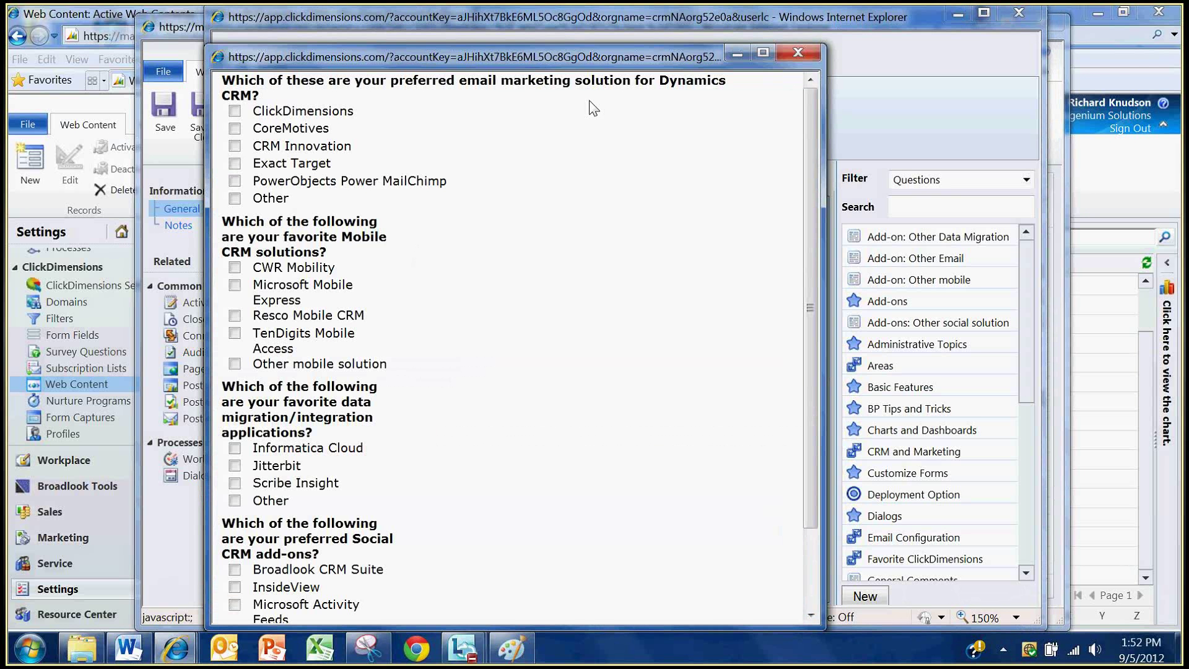
{"action": "left_click_drag", "start_coordinate": [308, 194], "coordinate": [224, 79]}
{"action": "left_click", "coordinate": [798, 53]}
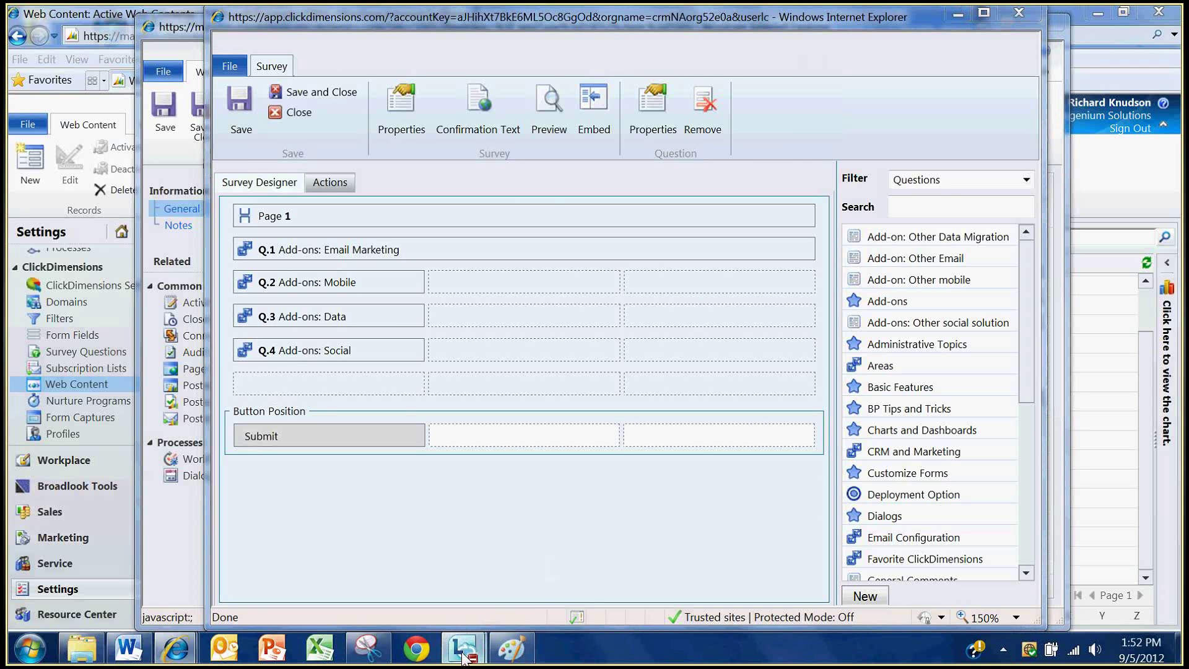
{"action": "left_click", "coordinate": [531, 539]}
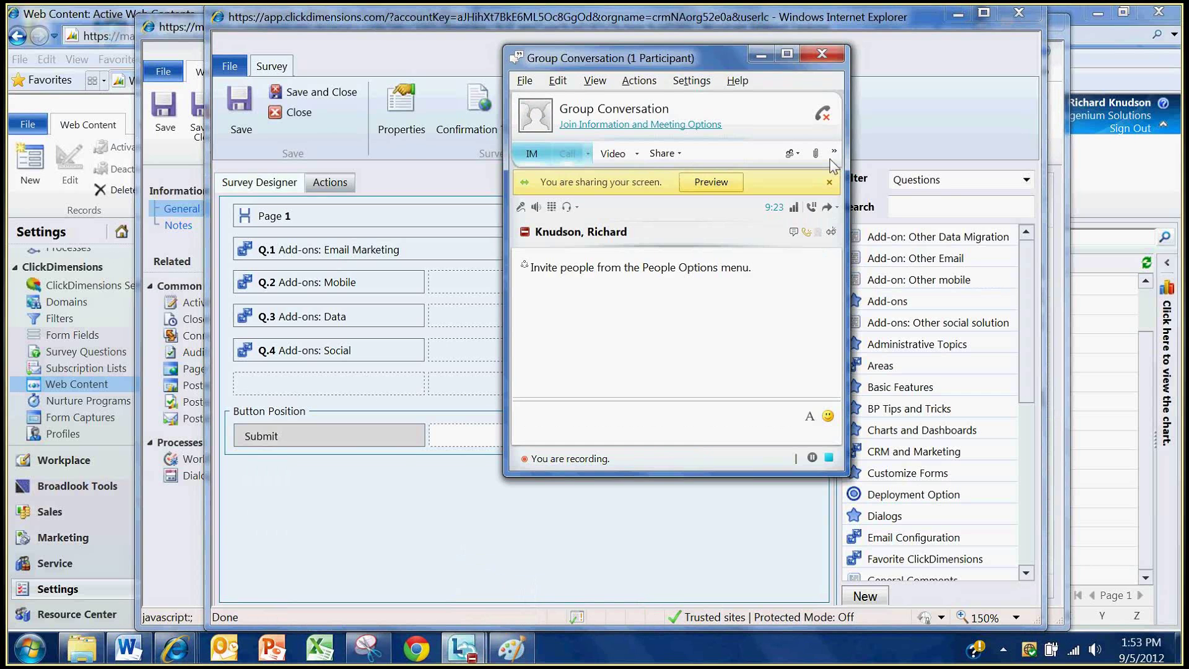
{"action": "left_click", "coordinate": [834, 151]}
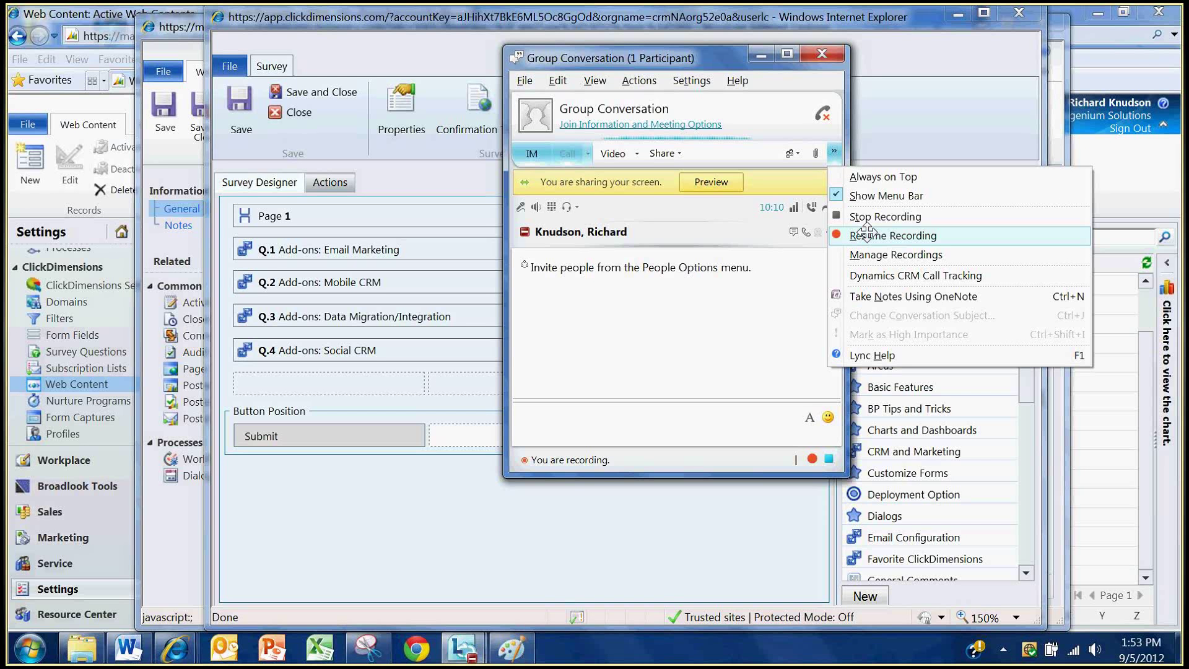
{"action": "left_click", "coordinate": [866, 235]}
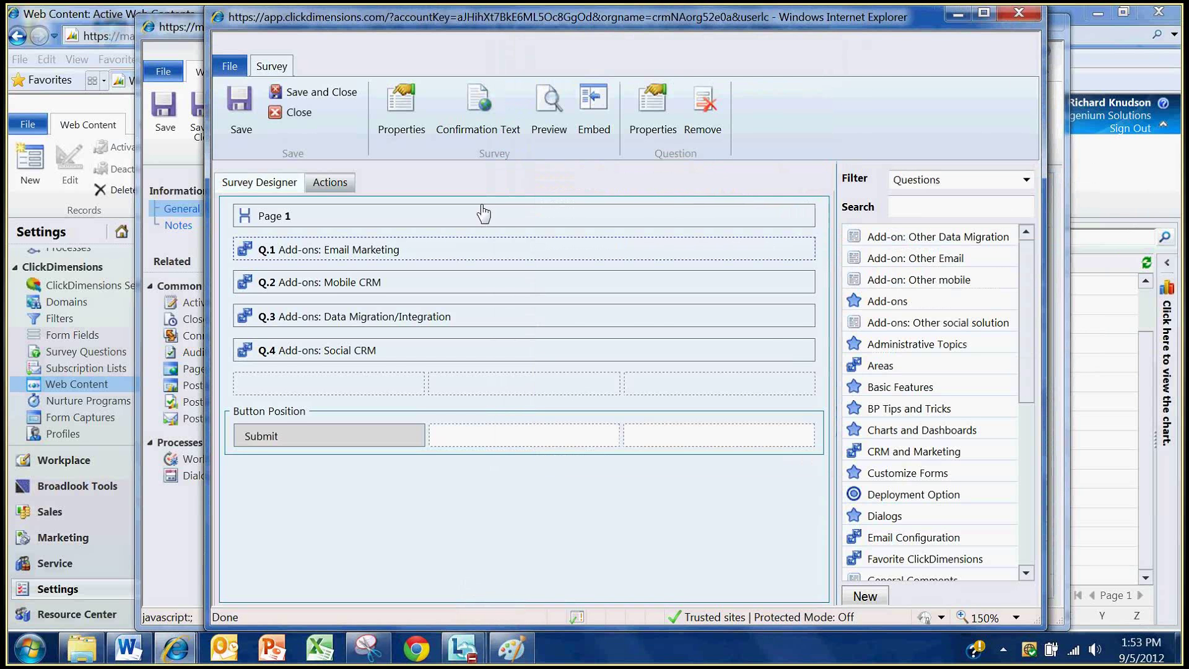
Preview the foo survey with all four add-on questions set to full width, and close the preview
{"action": "left_click", "coordinate": [557, 106]}
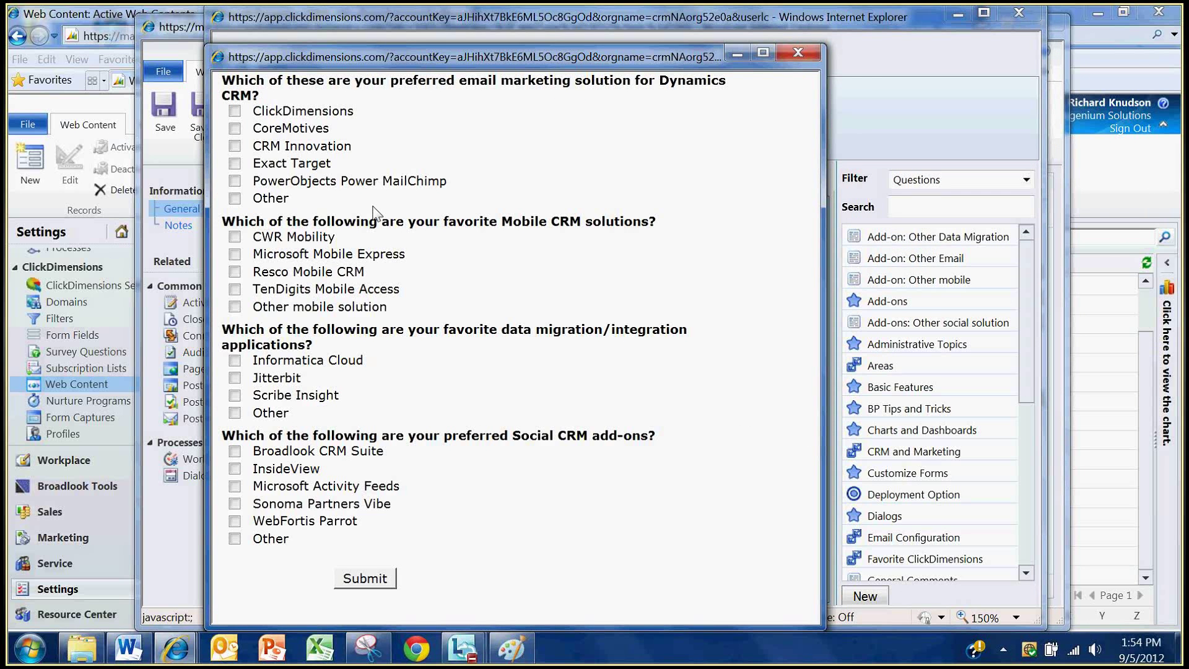
{"action": "left_click", "coordinate": [801, 51]}
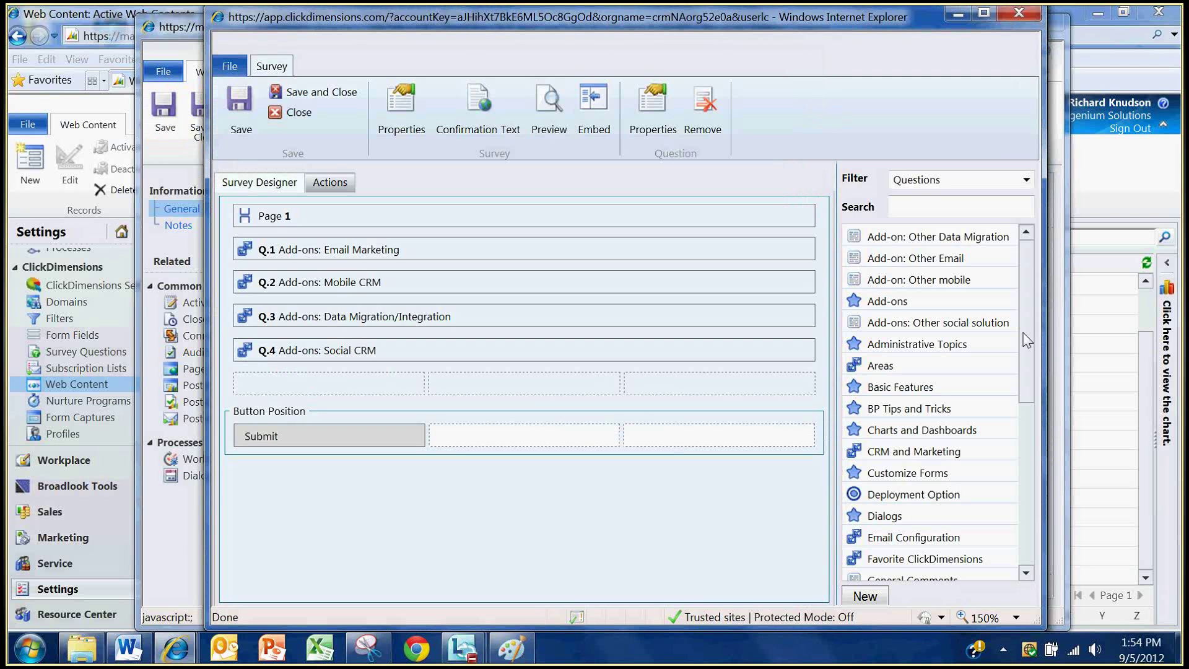
Place the Other Email, Other mobile, Other Data Migration and Other social solution questions directly beneath their matching add-on questions
{"action": "left_click", "coordinate": [947, 235]}
{"action": "left_click_drag", "start_coordinate": [917, 259], "coordinate": [400, 268]}
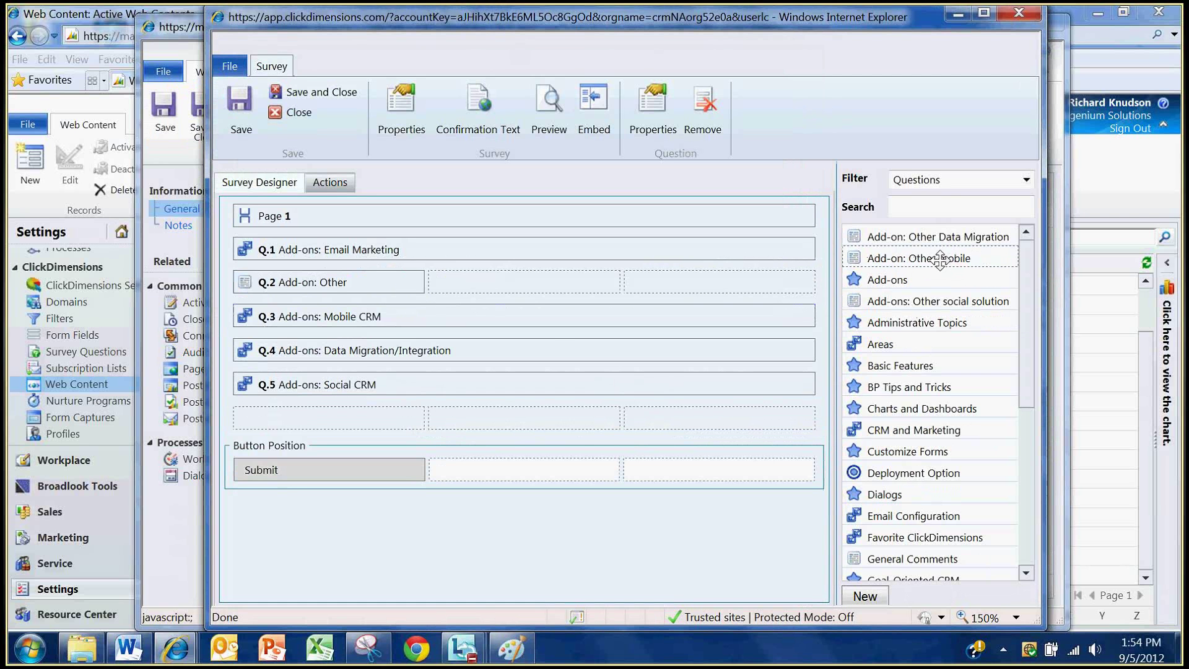
{"action": "left_click_drag", "start_coordinate": [951, 258], "coordinate": [329, 341]}
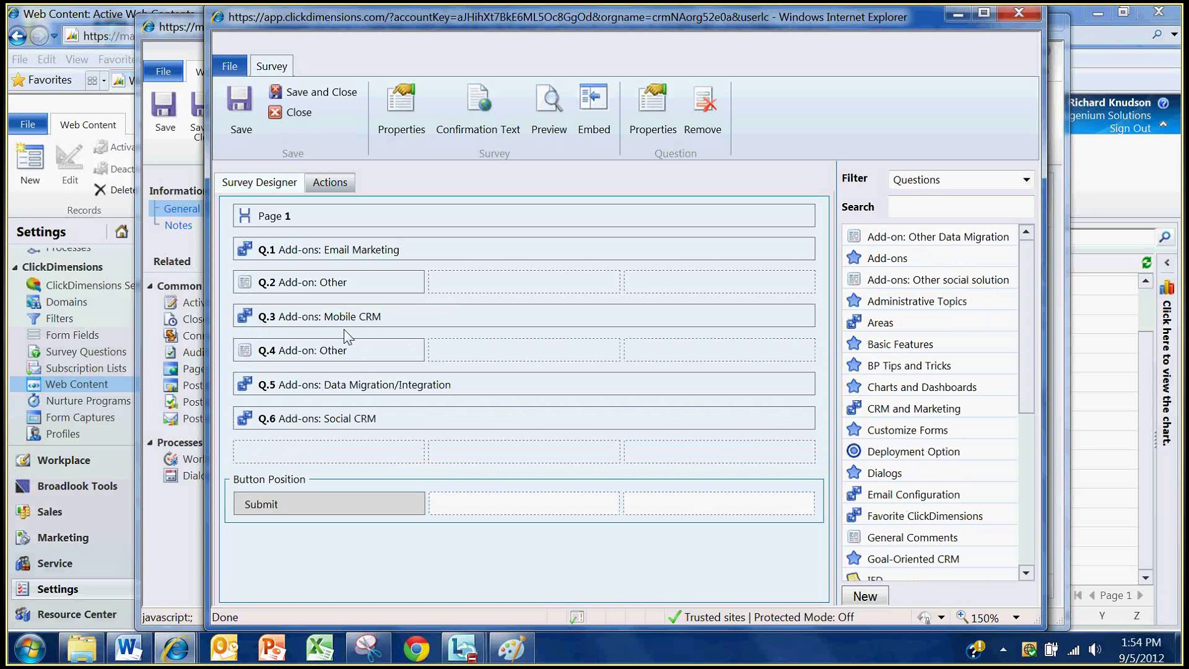
{"action": "left_click", "coordinate": [936, 239]}
{"action": "left_click_drag", "start_coordinate": [937, 239], "coordinate": [387, 415]}
{"action": "left_click", "coordinate": [914, 258]}
{"action": "left_click_drag", "start_coordinate": [913, 257], "coordinate": [333, 473]}
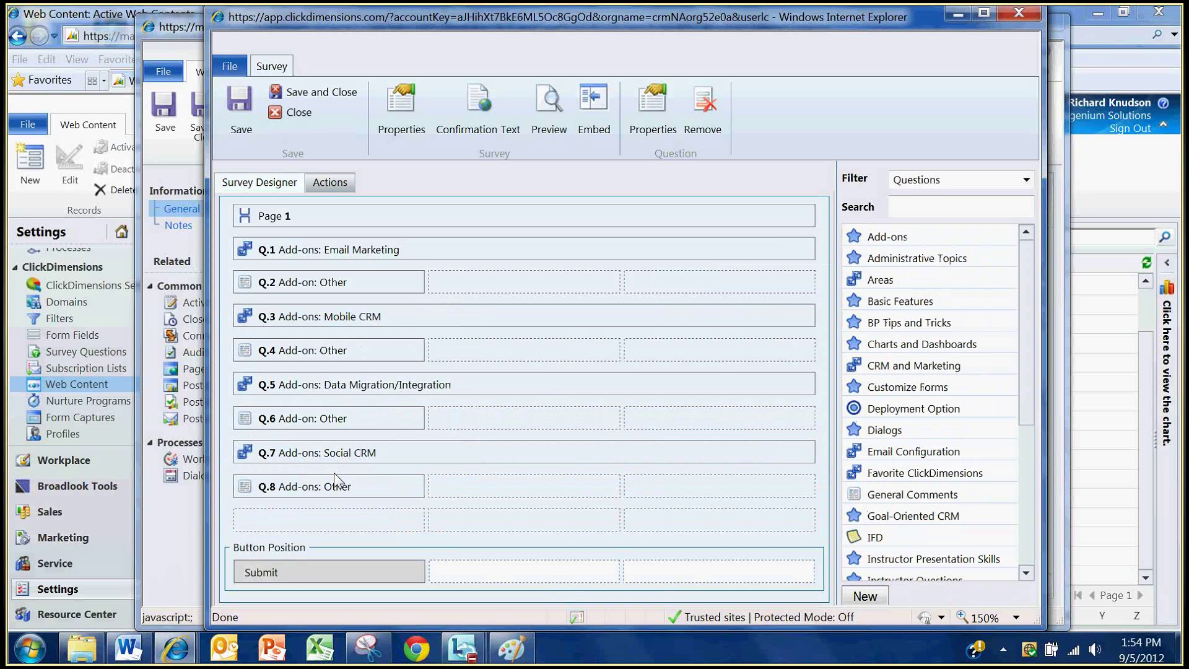
Set the label width and field width of question Q.2, Add-on: Other Email Marketing, to two columns
{"action": "double_click", "coordinate": [352, 282]}
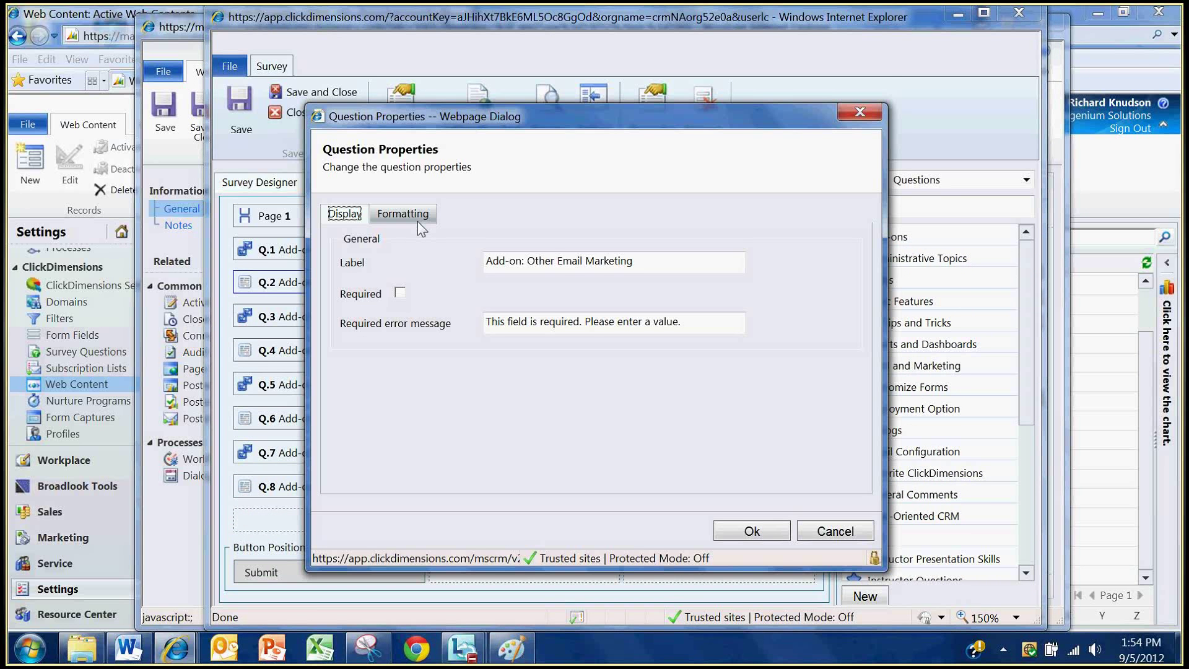
{"action": "left_click", "coordinate": [418, 221]}
{"action": "left_click", "coordinate": [486, 288]}
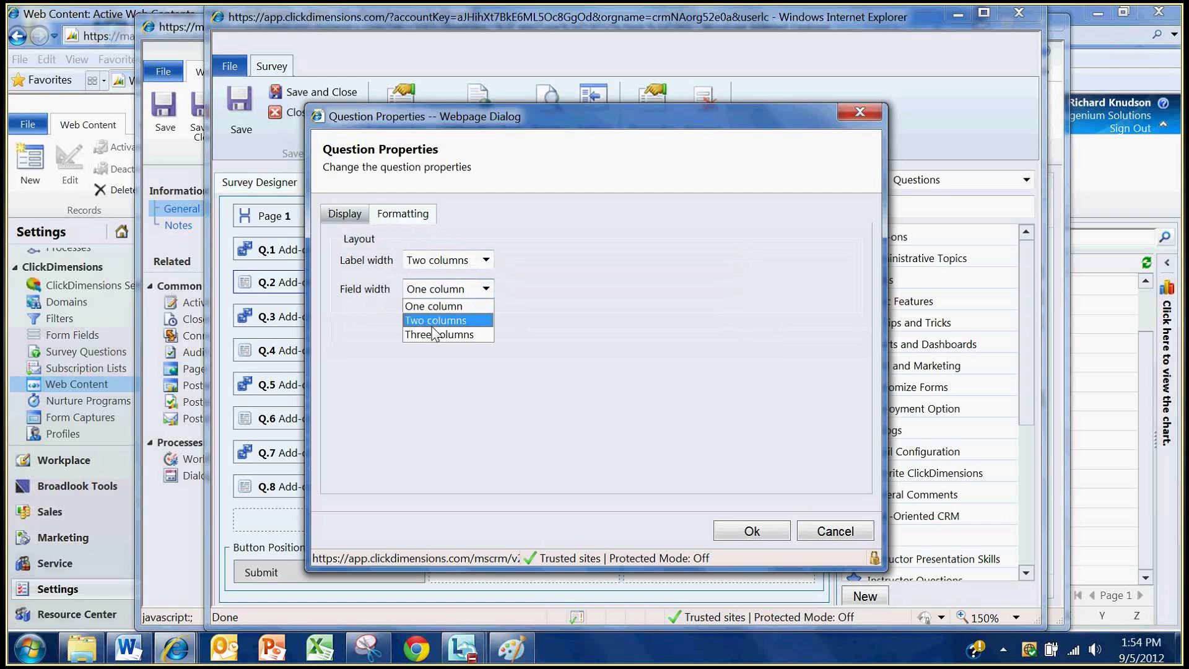
{"action": "left_click", "coordinate": [761, 542]}
{"action": "left_click", "coordinate": [759, 540]}
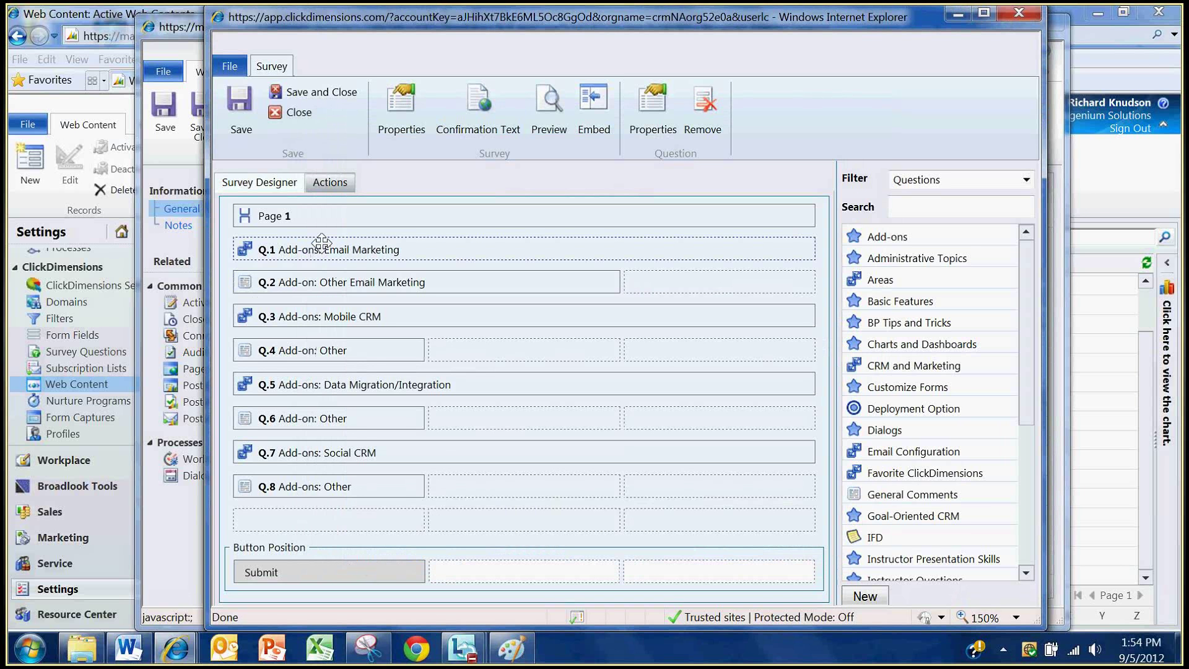
Add a section title component above question Q.1 and label it Email Marketing
{"action": "left_click", "coordinate": [929, 180]}
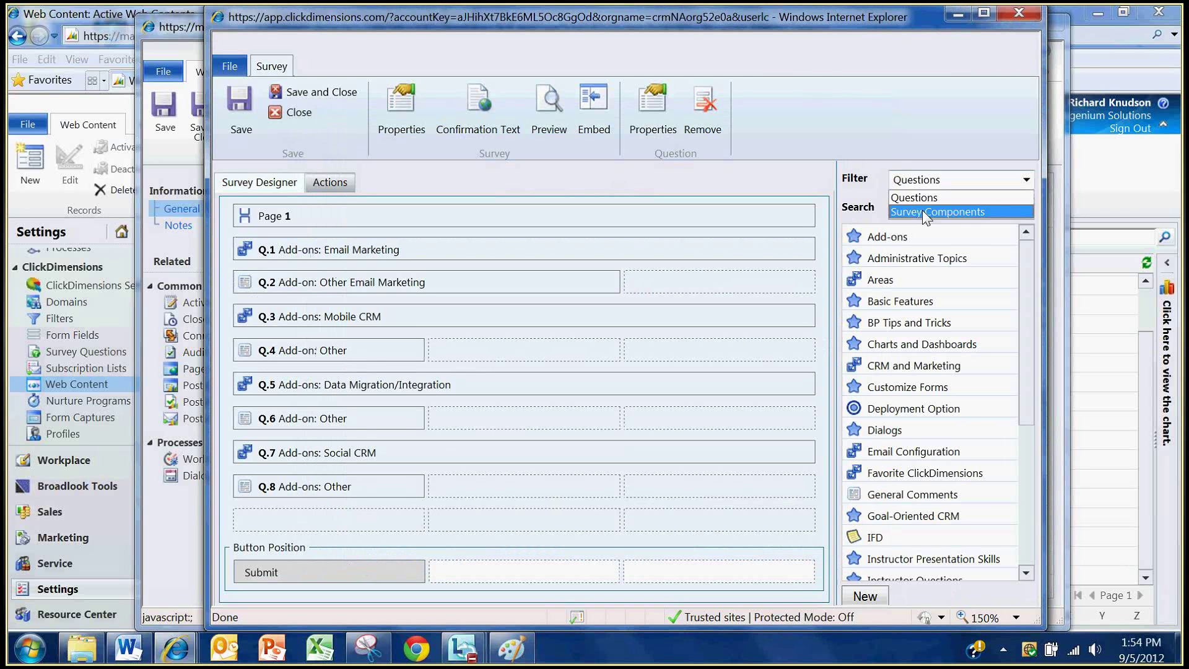
{"action": "left_click", "coordinate": [923, 210]}
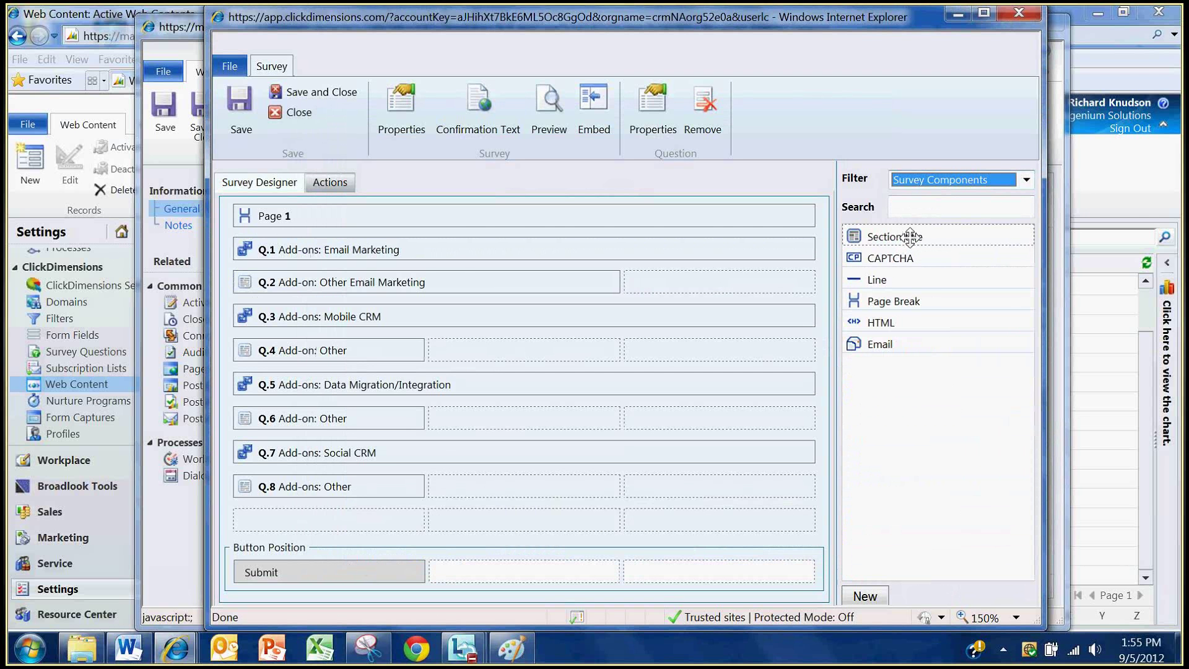
{"action": "left_click_drag", "start_coordinate": [909, 236], "coordinate": [312, 251]}
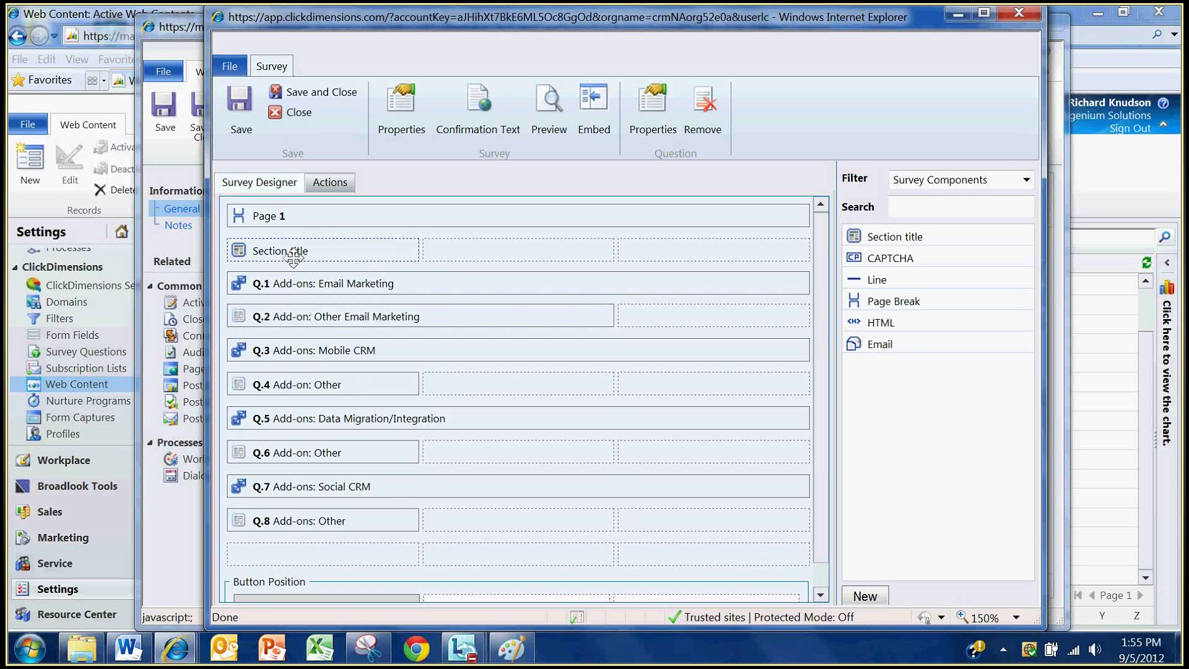
{"action": "double_click", "coordinate": [293, 254]}
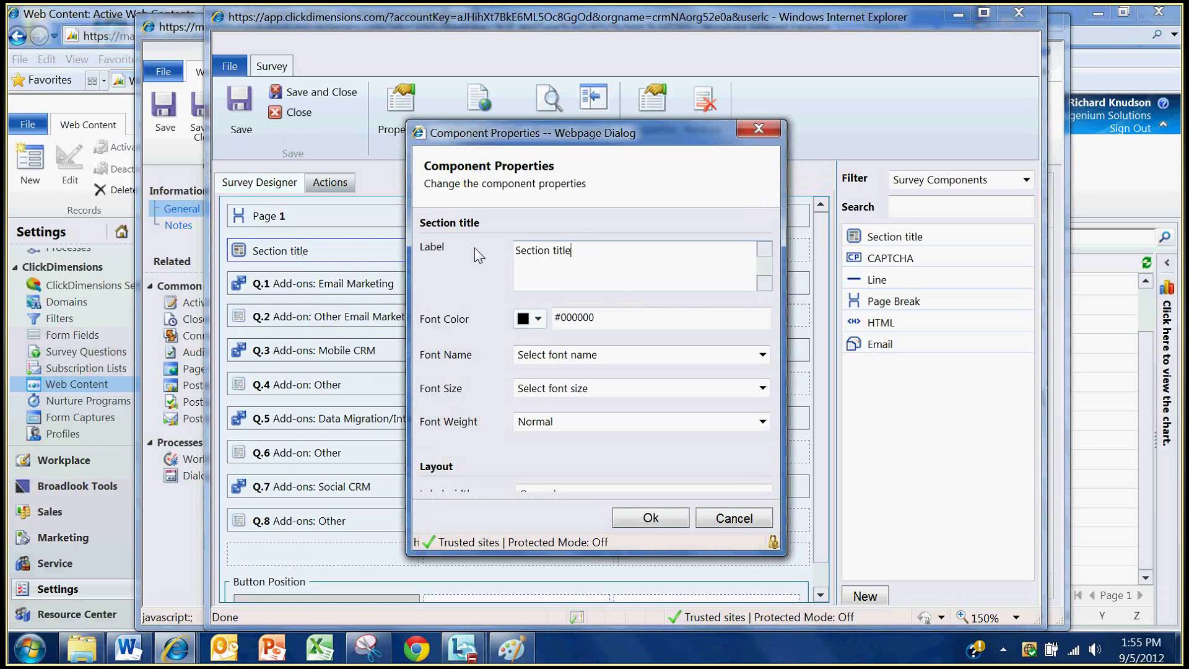
{"action": "key", "text": "ctrl+a"}
{"action": "type", "text": "Email Mar"}
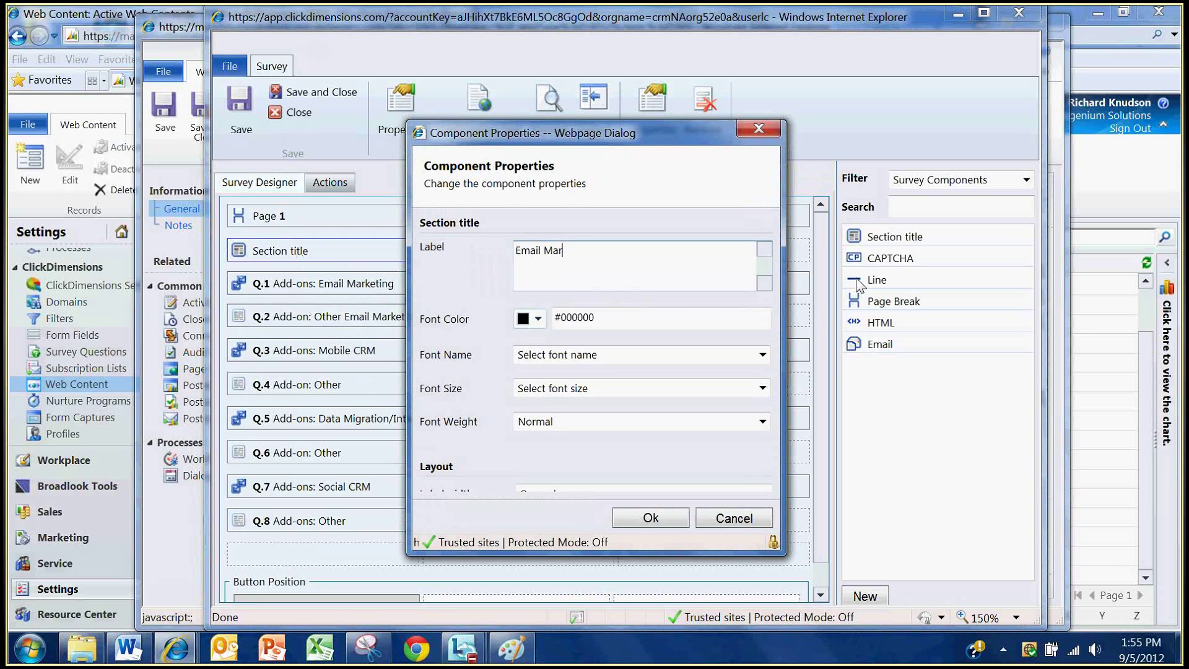
{"action": "type", "text": "keting"}
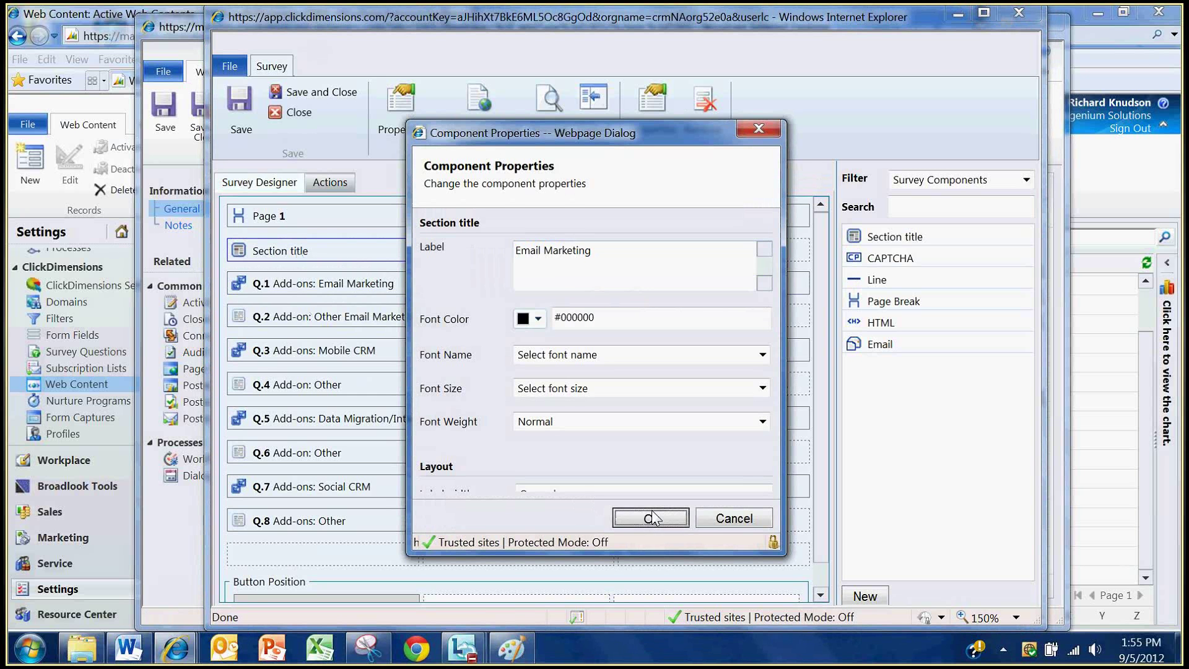
{"action": "left_click", "coordinate": [650, 518]}
Add a section title above the Mobile CRM question Q.3 and label it Mobile
{"action": "left_click_drag", "start_coordinate": [891, 236], "coordinate": [342, 341]}
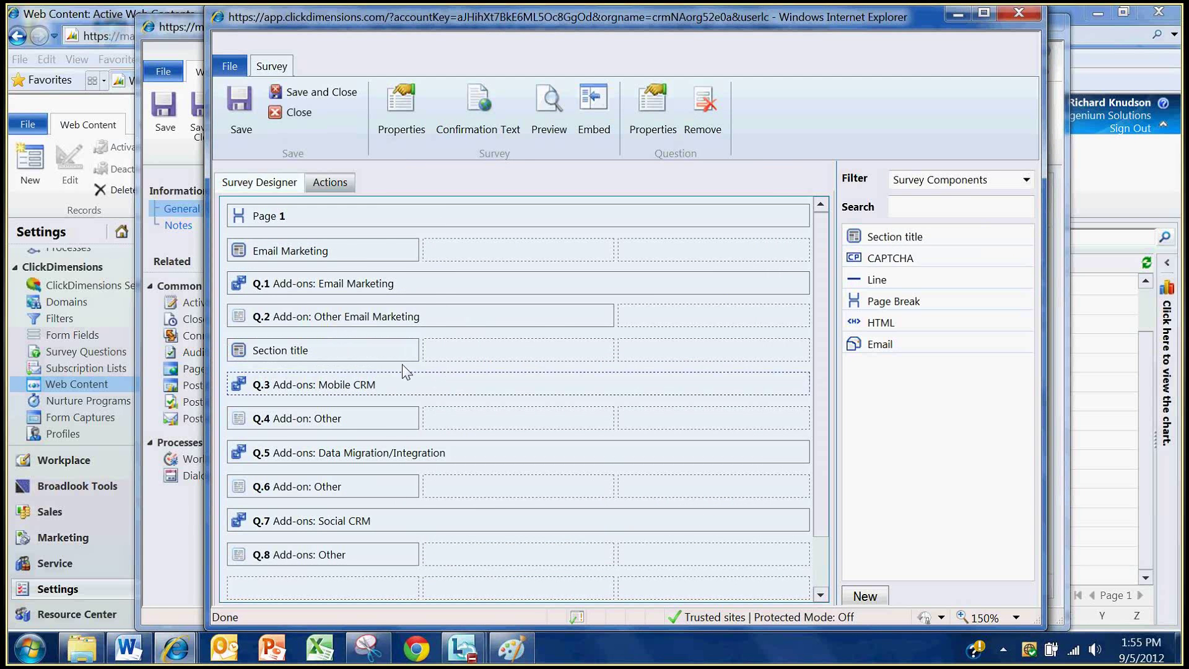
{"action": "double_click", "coordinate": [308, 351]}
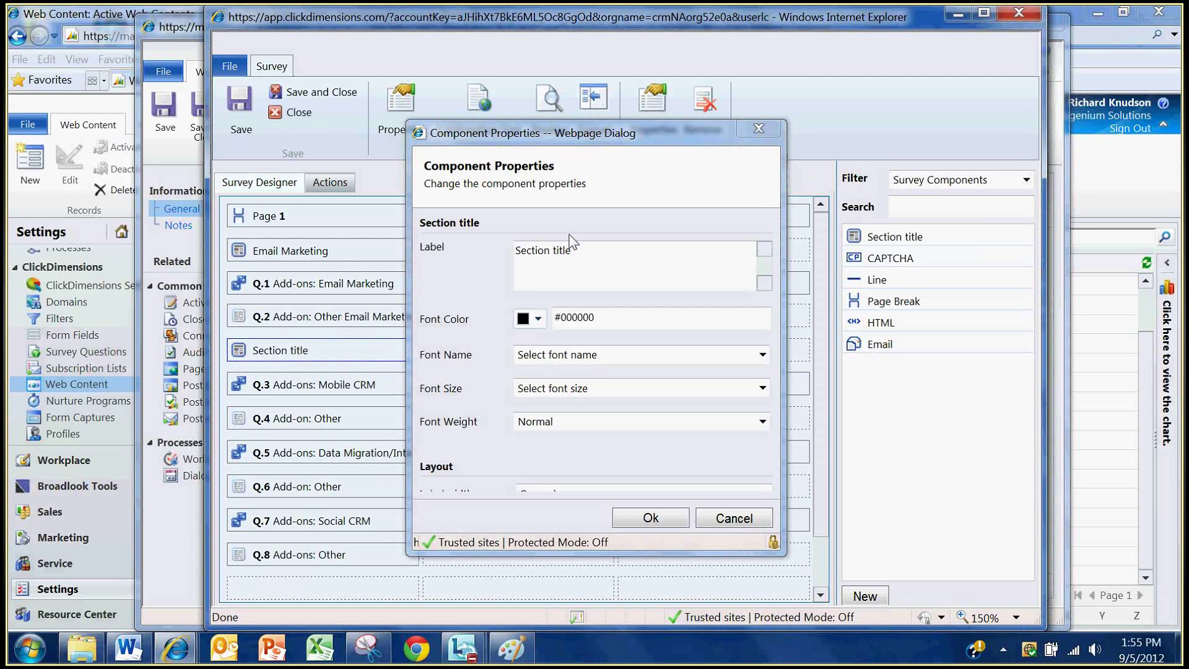
{"action": "triple_click", "coordinate": [570, 248]}
{"action": "type", "text": "Mobile"}
{"action": "left_click", "coordinate": [652, 524]}
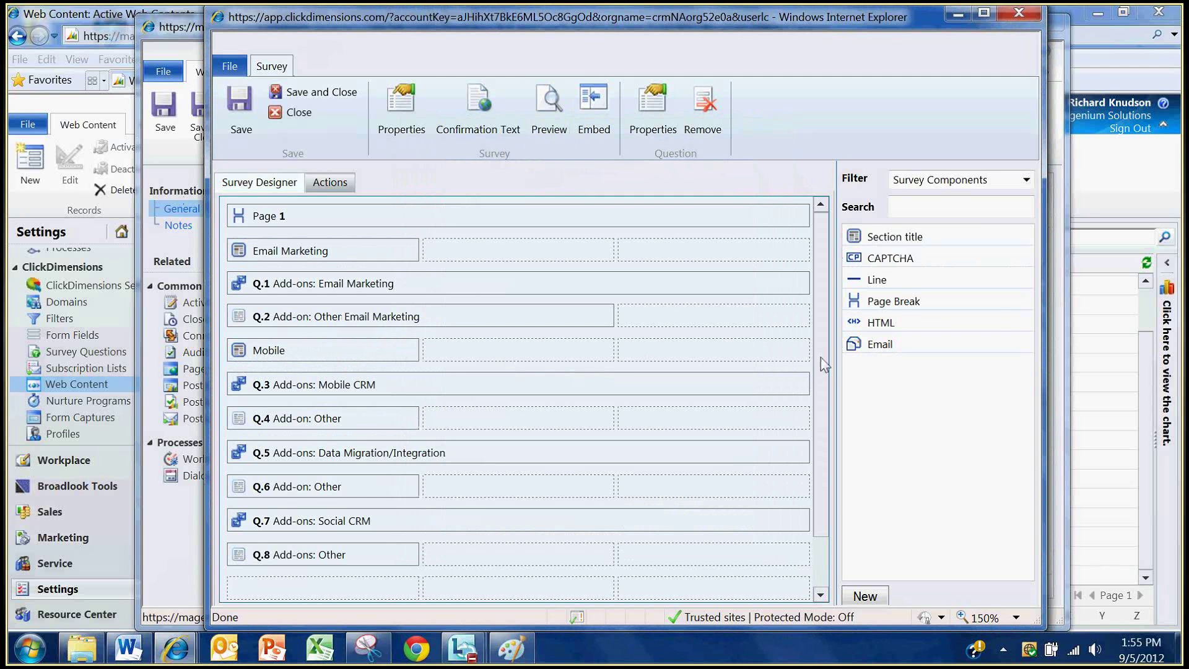
Add an HTML component at the start of page 1, view its properties editor, and close it
{"action": "left_click", "coordinate": [878, 323]}
{"action": "left_click_drag", "start_coordinate": [881, 323], "coordinate": [379, 248]}
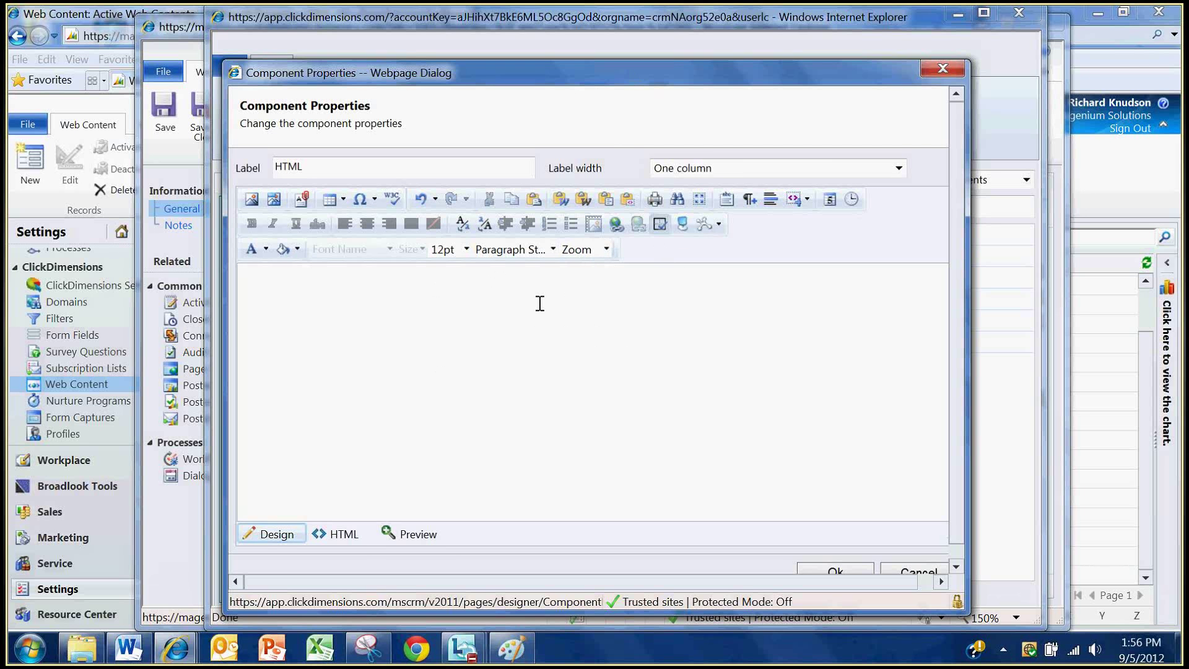
{"action": "left_click", "coordinate": [940, 69]}
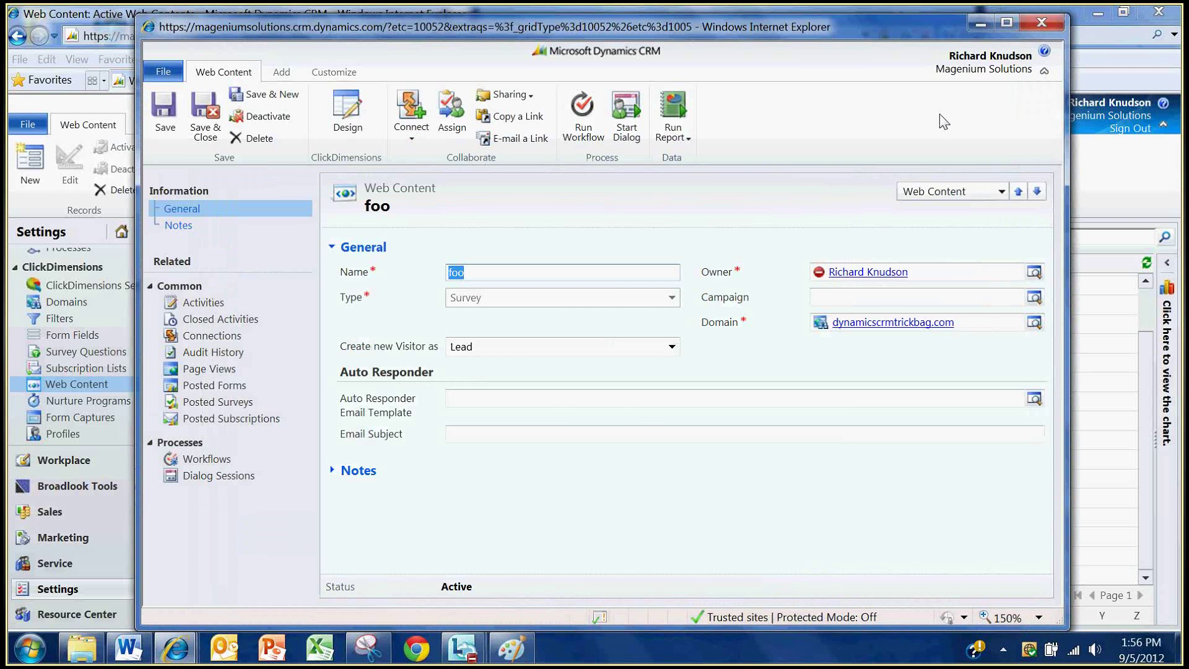
Close the foo survey and its record, and open the Dynamics CRM Add-Ons survey in its designer
{"action": "key", "text": "alt+F4"}
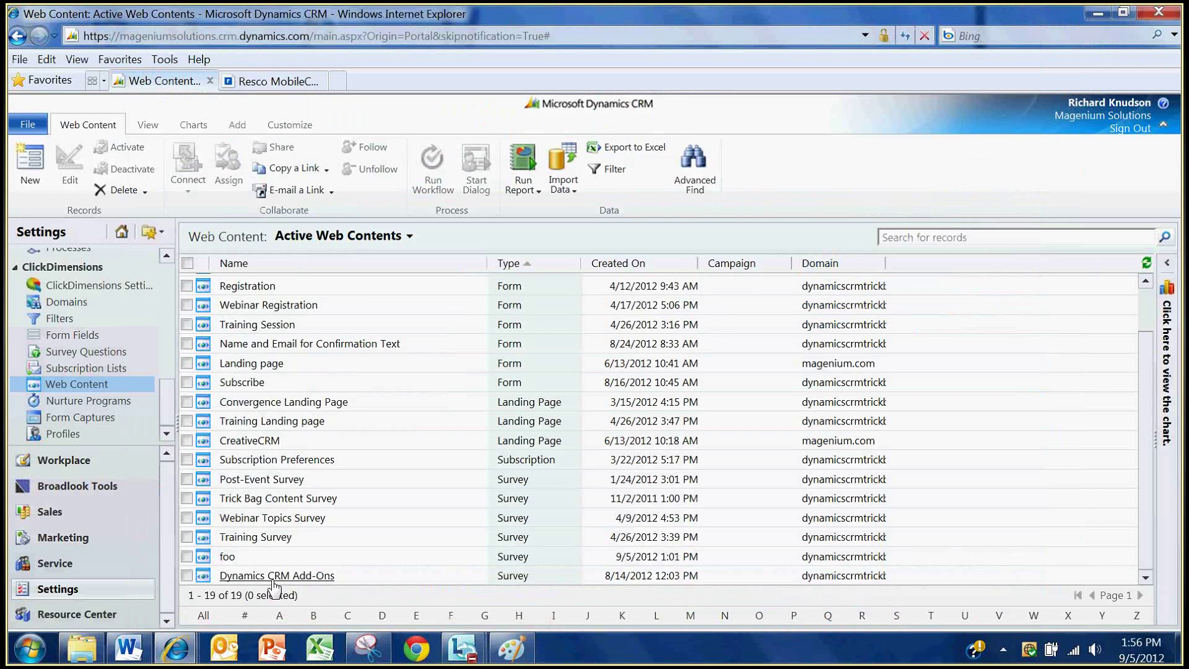
{"action": "left_click", "coordinate": [272, 580]}
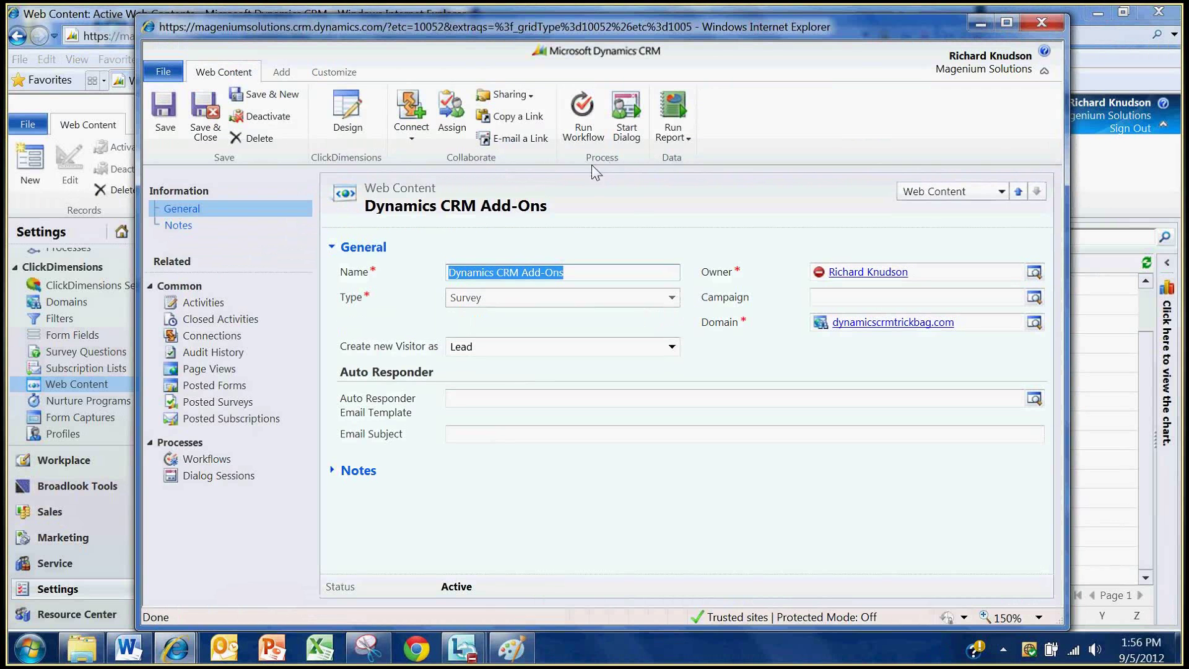
{"action": "left_click", "coordinate": [346, 110]}
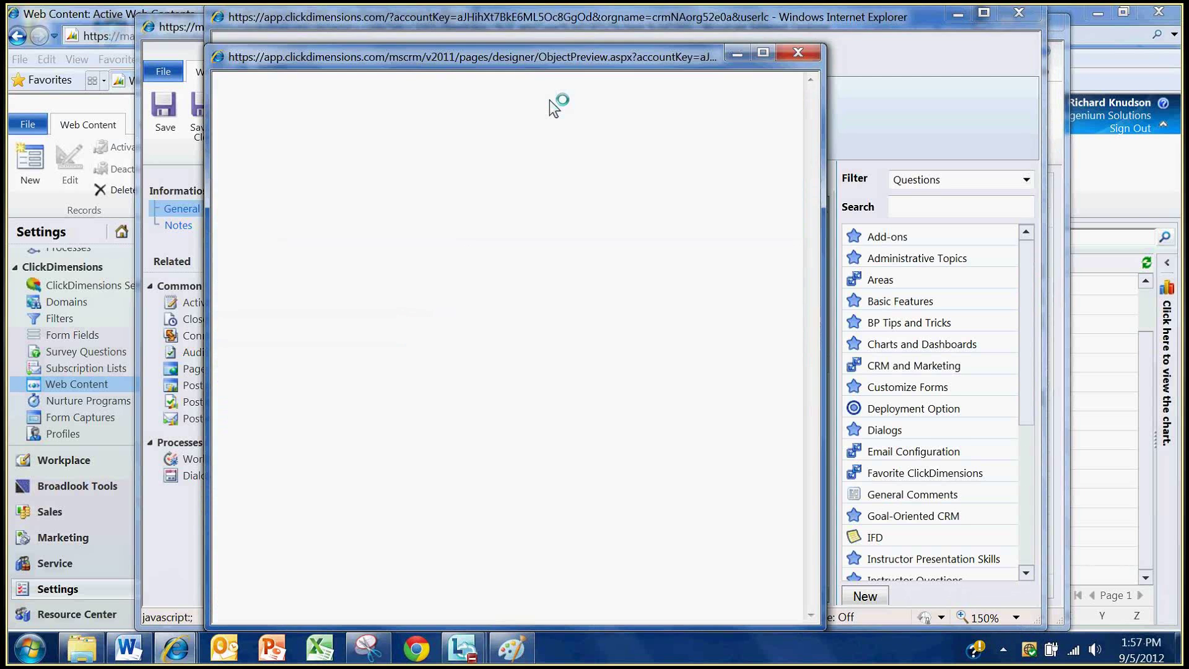
Preview the Dynamics CRM Add-Ons survey full screen, review its sections and questions, and close the preview
{"action": "left_click", "coordinate": [755, 59]}
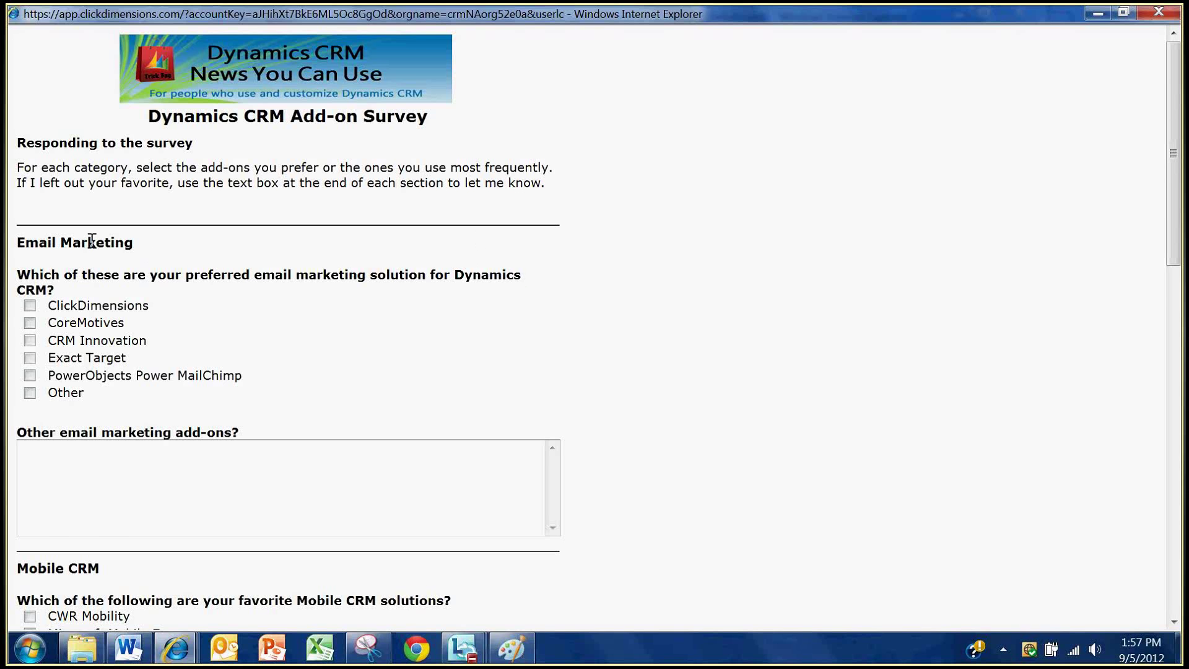
{"action": "scroll", "coordinate": [100, 381], "scroll_direction": "down", "scroll_amount": 2}
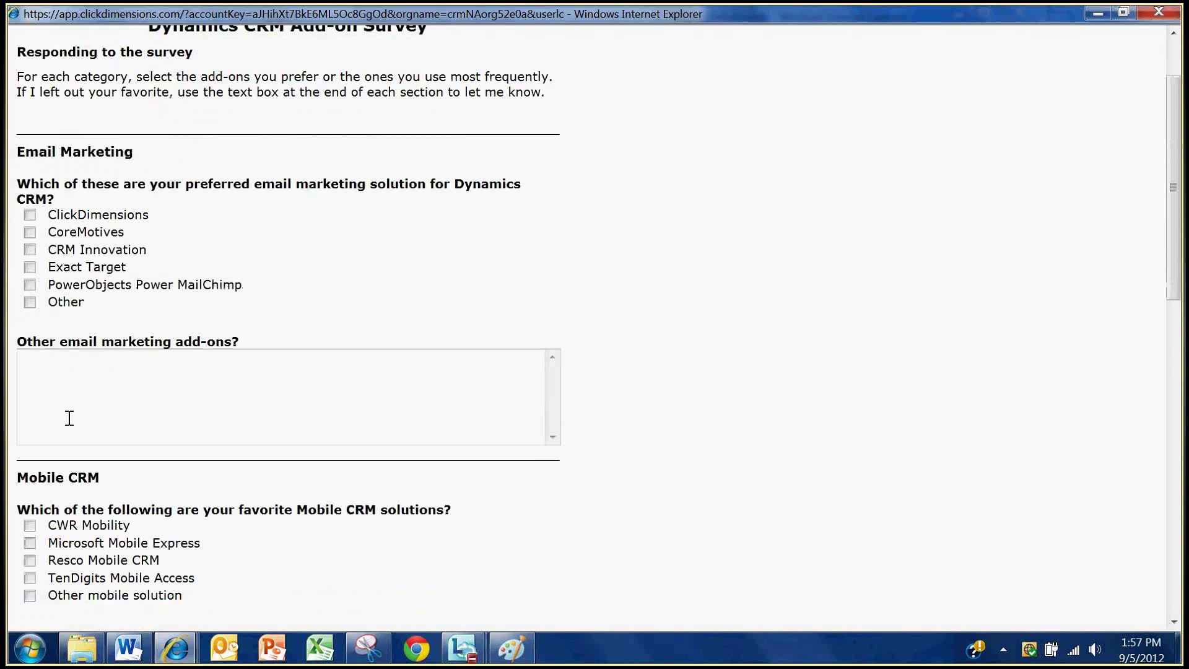
{"action": "scroll", "coordinate": [71, 363], "scroll_direction": "down", "scroll_amount": 12}
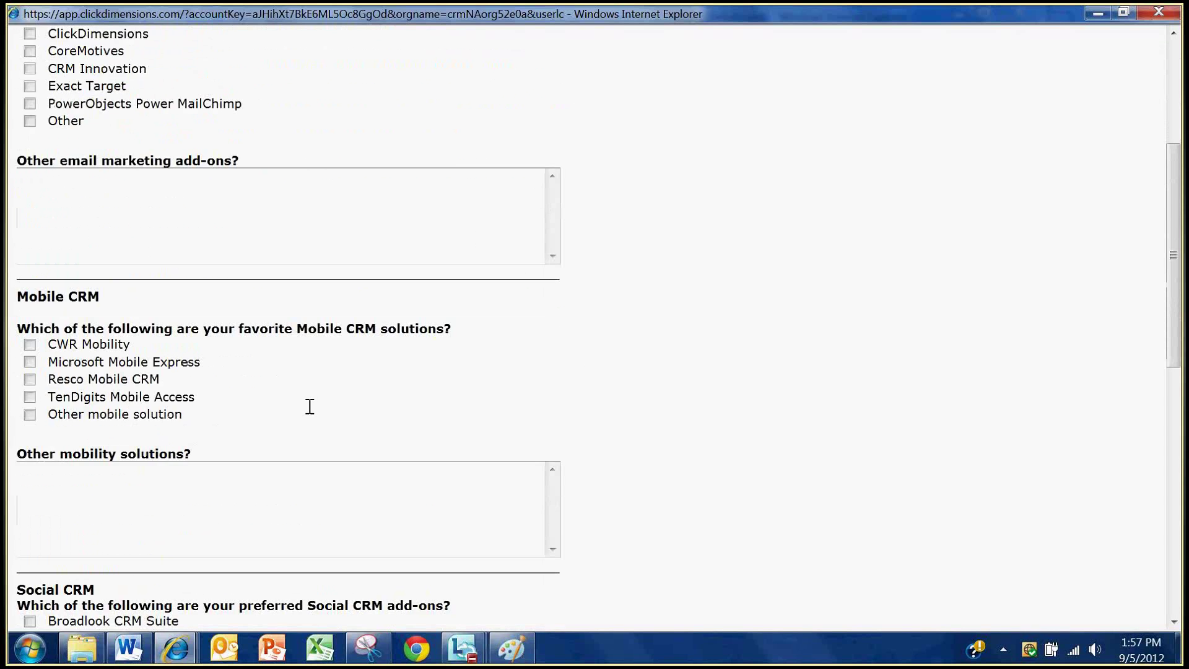
{"action": "left_click", "coordinate": [1161, 20]}
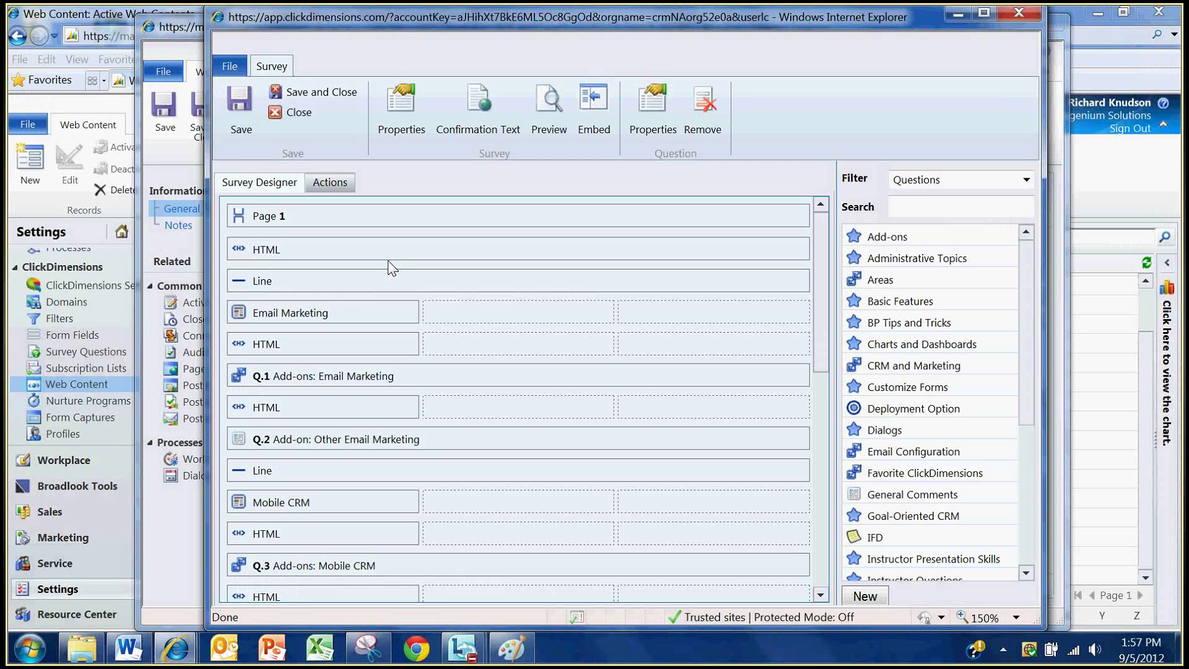
Examine the HTML spacers and the content of the header HTML component on page 1, and close its properties
{"action": "left_click_drag", "start_coordinate": [279, 345], "coordinate": [282, 407]}
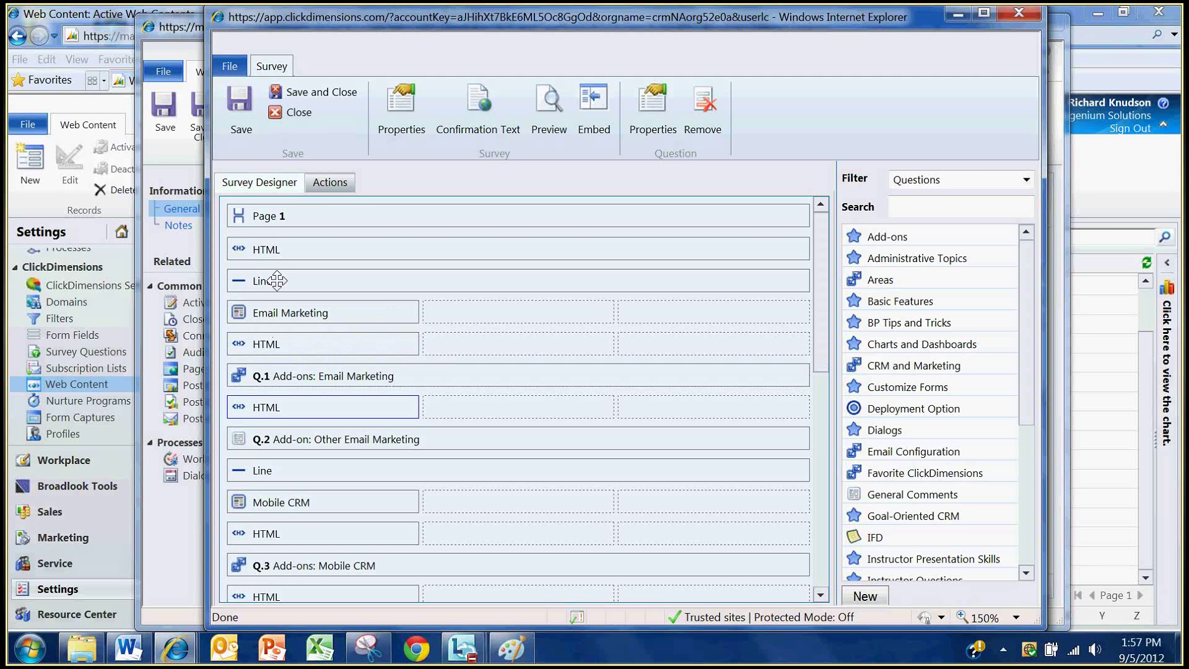
{"action": "double_click", "coordinate": [268, 248]}
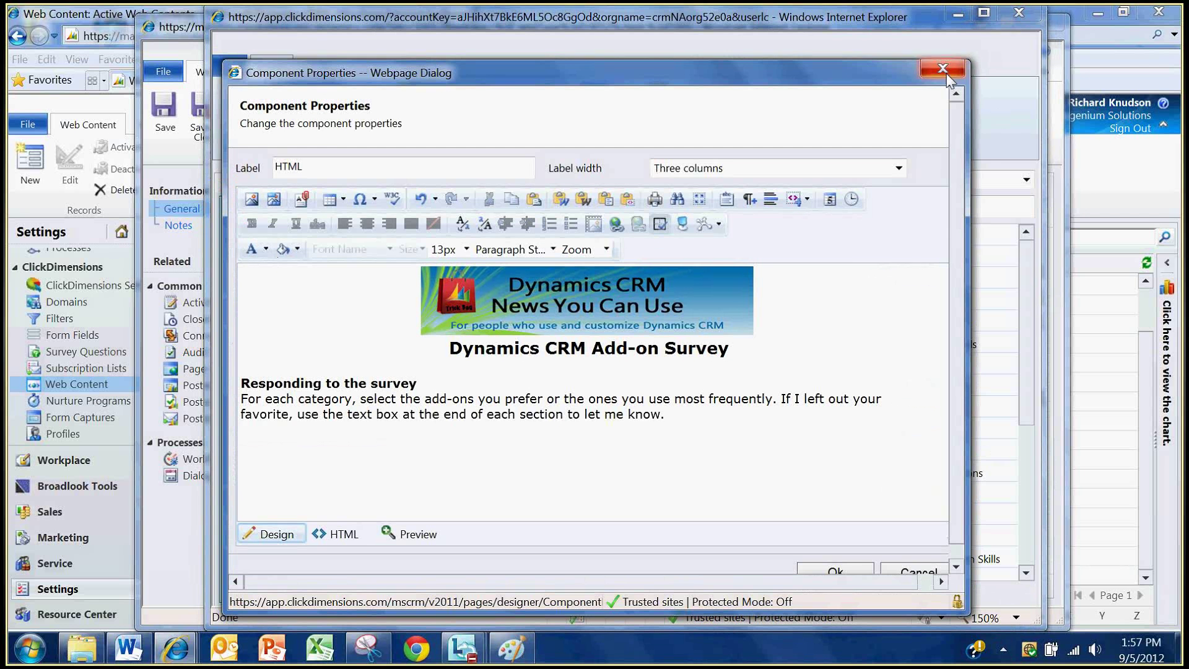
{"action": "left_click", "coordinate": [1016, 51]}
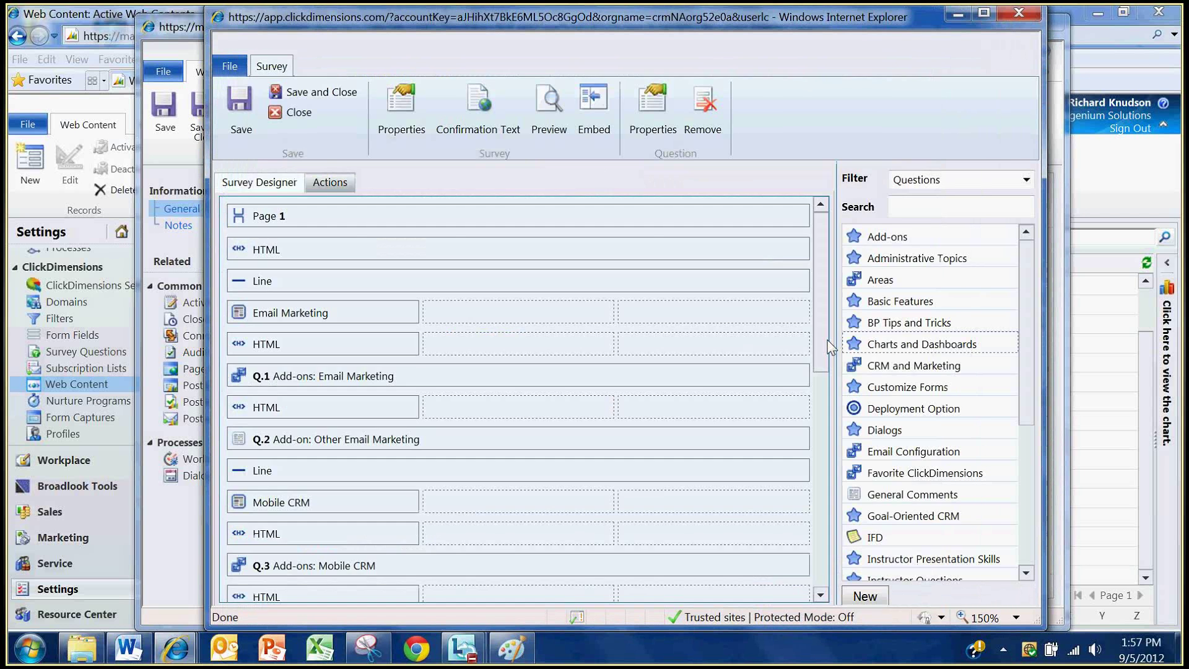
View the survey's confirmation text, and close the survey designer and the Dynamics CRM Add-Ons record
{"action": "left_click", "coordinate": [481, 103]}
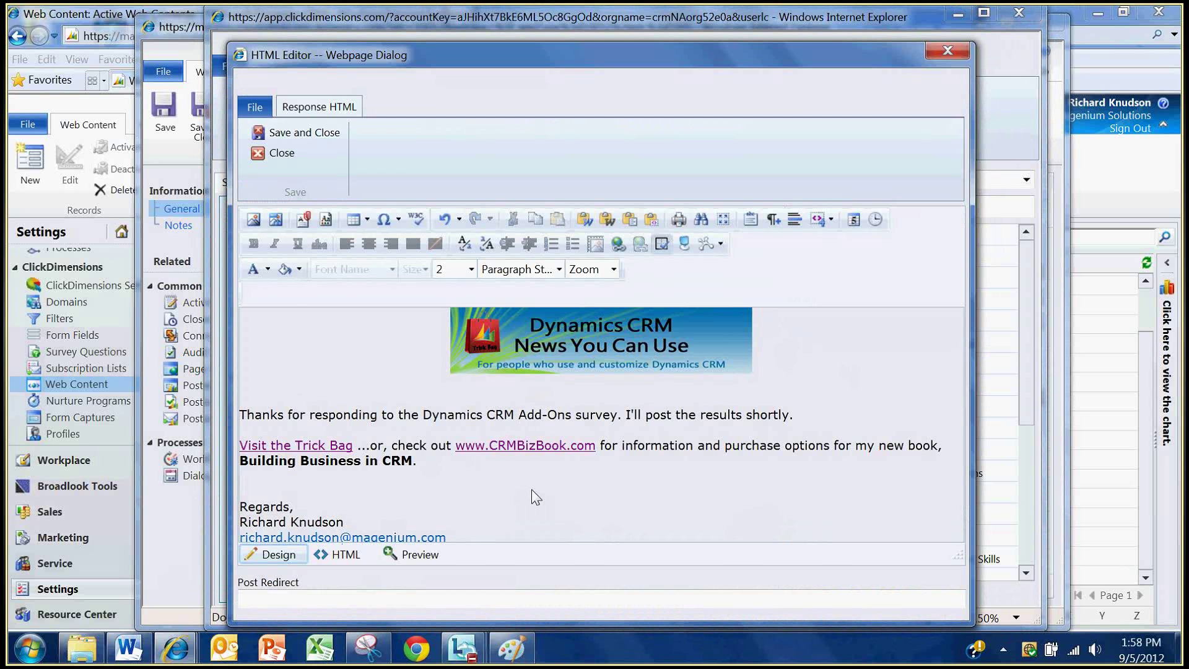
{"action": "left_click", "coordinate": [955, 57]}
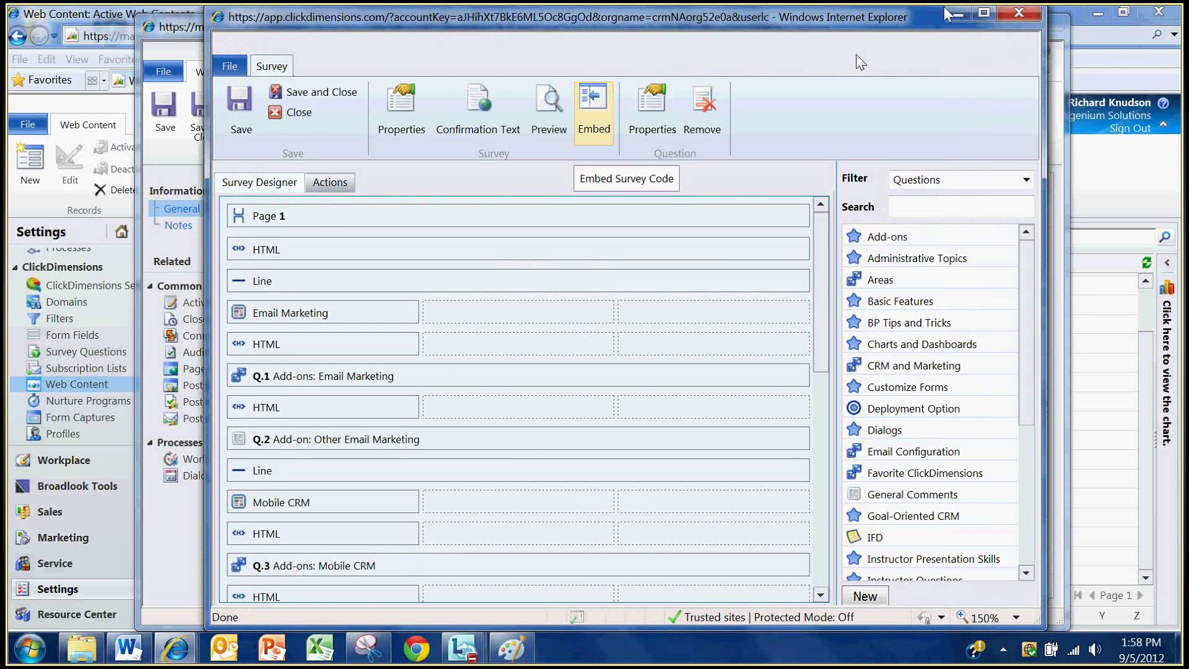
{"action": "left_click", "coordinate": [1025, 15]}
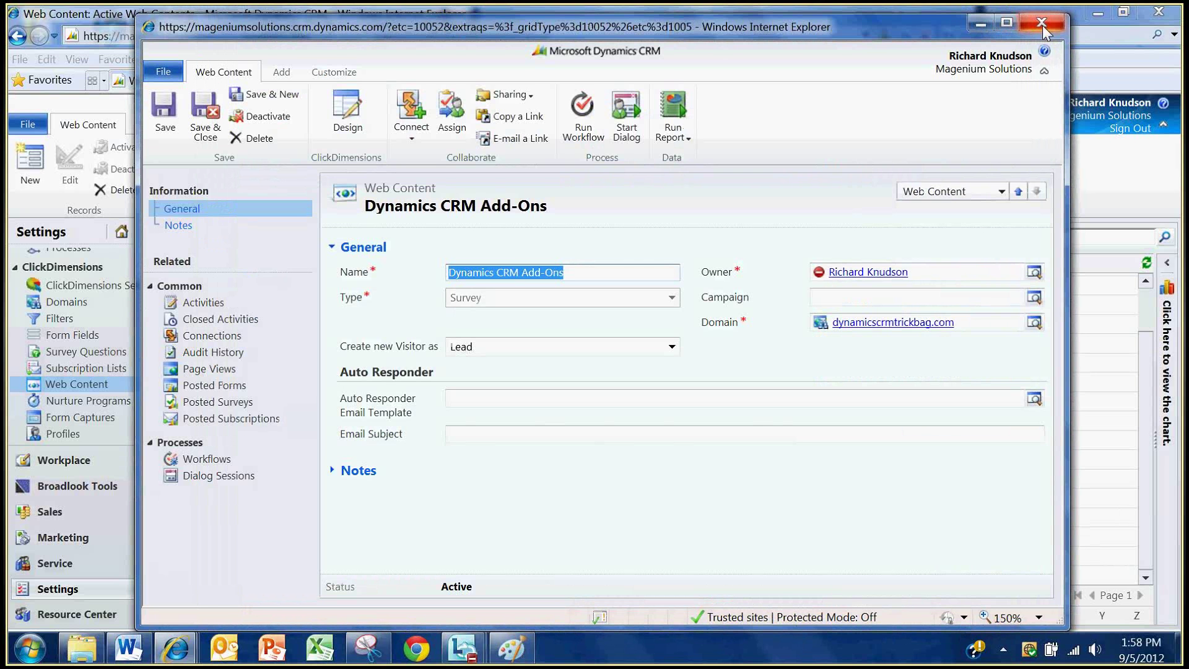
{"action": "left_click", "coordinate": [1042, 24]}
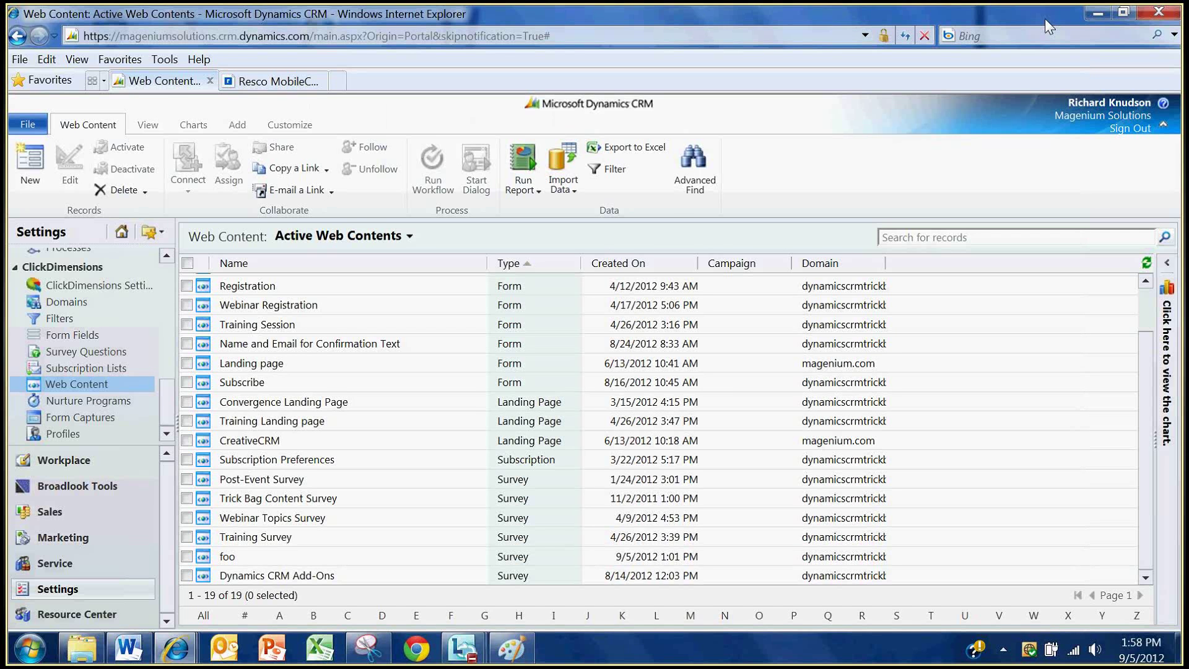
Open the survey answers in the Marketing area and switch to the Active Survey Answers view
{"action": "left_click", "coordinate": [56, 539]}
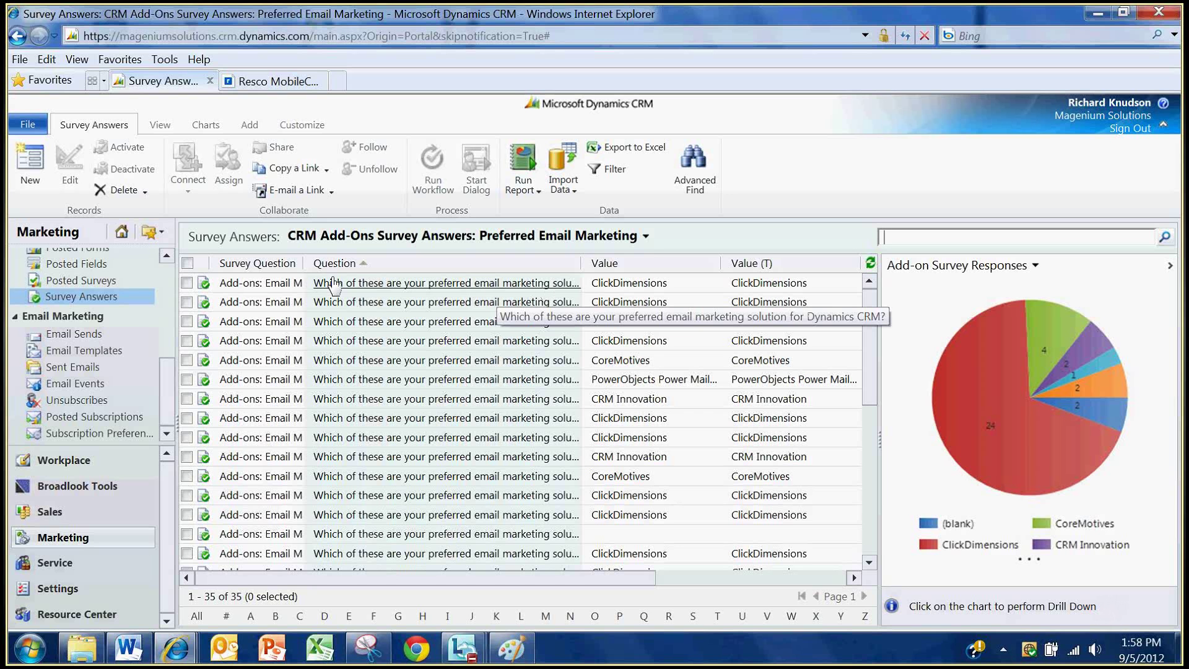
{"action": "left_click", "coordinate": [404, 248]}
{"action": "left_click", "coordinate": [357, 286]}
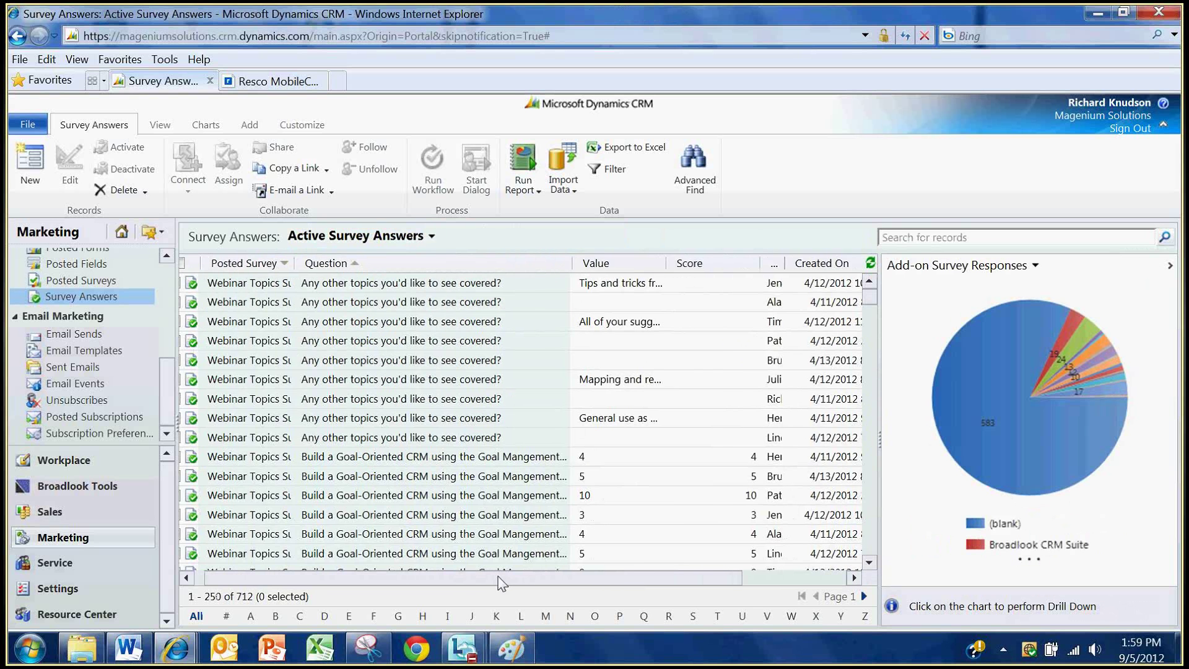
Look across the active survey answers, switch to the Webinar Topics Survey Answers view, and shrink the Contact column until the names are hidden
{"action": "left_click_drag", "start_coordinate": [499, 579], "coordinate": [545, 578]}
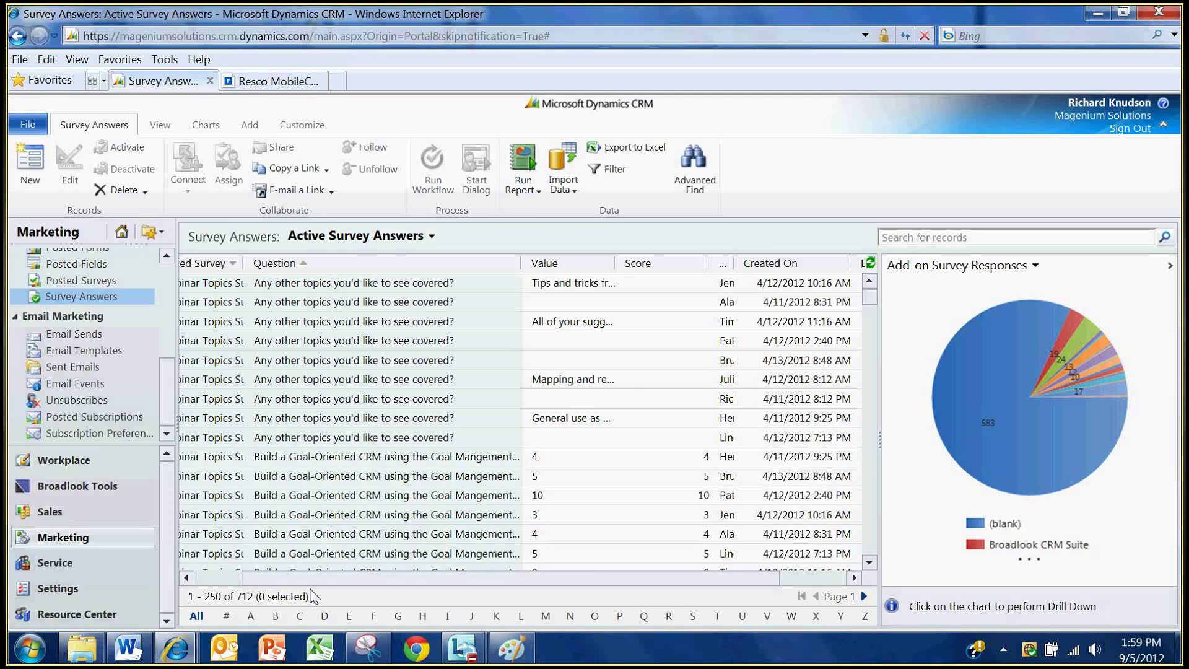
{"action": "left_click_drag", "start_coordinate": [313, 596], "coordinate": [248, 613]}
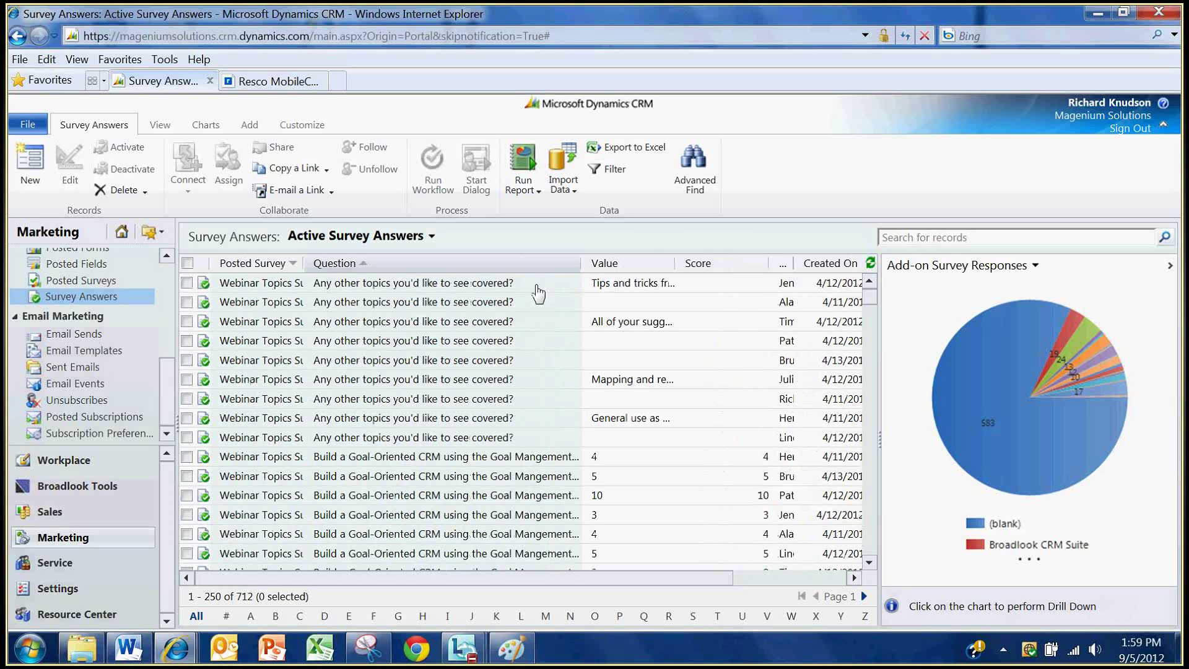
{"action": "left_click", "coordinate": [431, 237]}
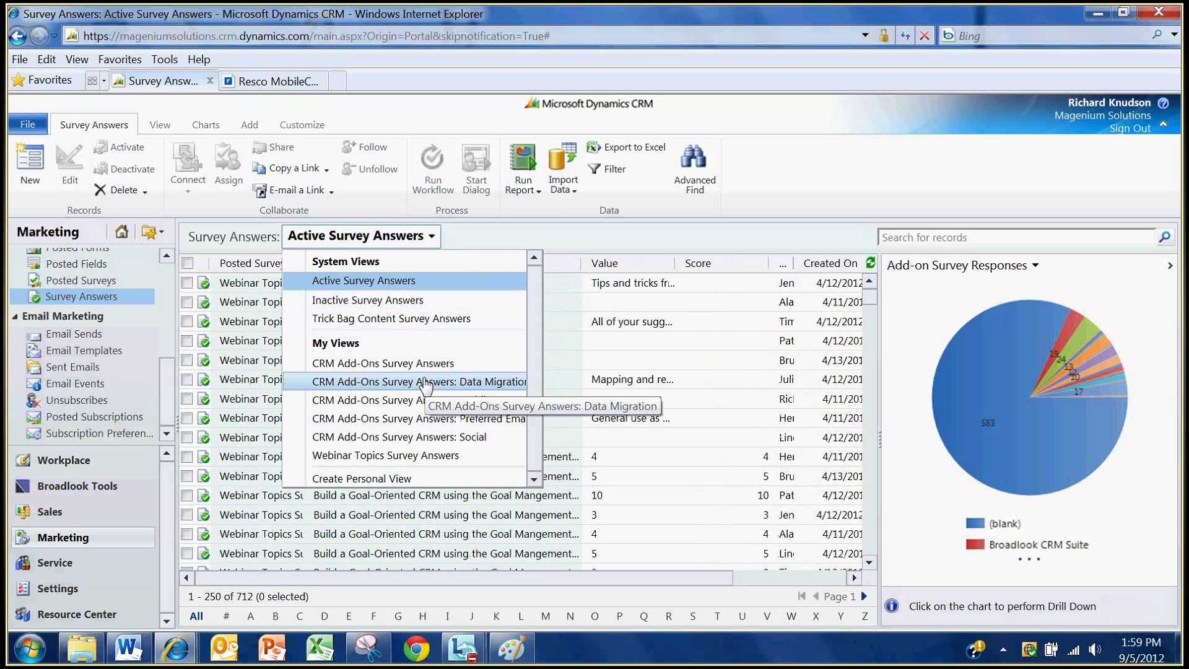
{"action": "left_click", "coordinate": [374, 458]}
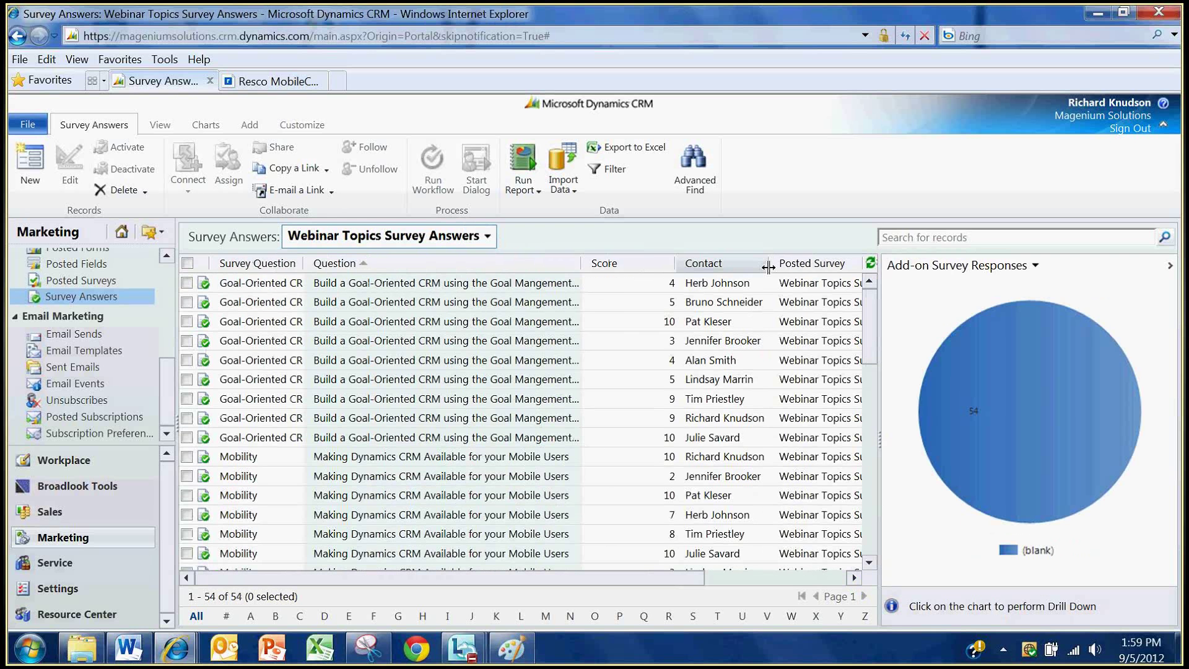
{"action": "left_click_drag", "start_coordinate": [768, 267], "coordinate": [638, 265]}
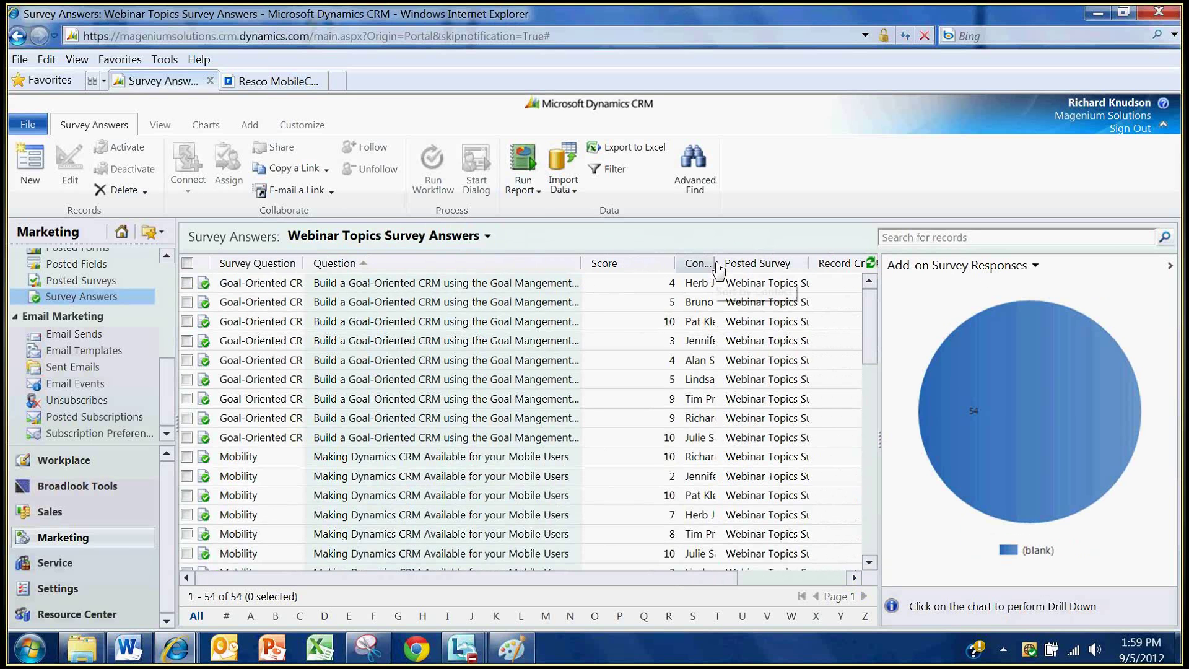
{"action": "left_click_drag", "start_coordinate": [716, 266], "coordinate": [681, 267]}
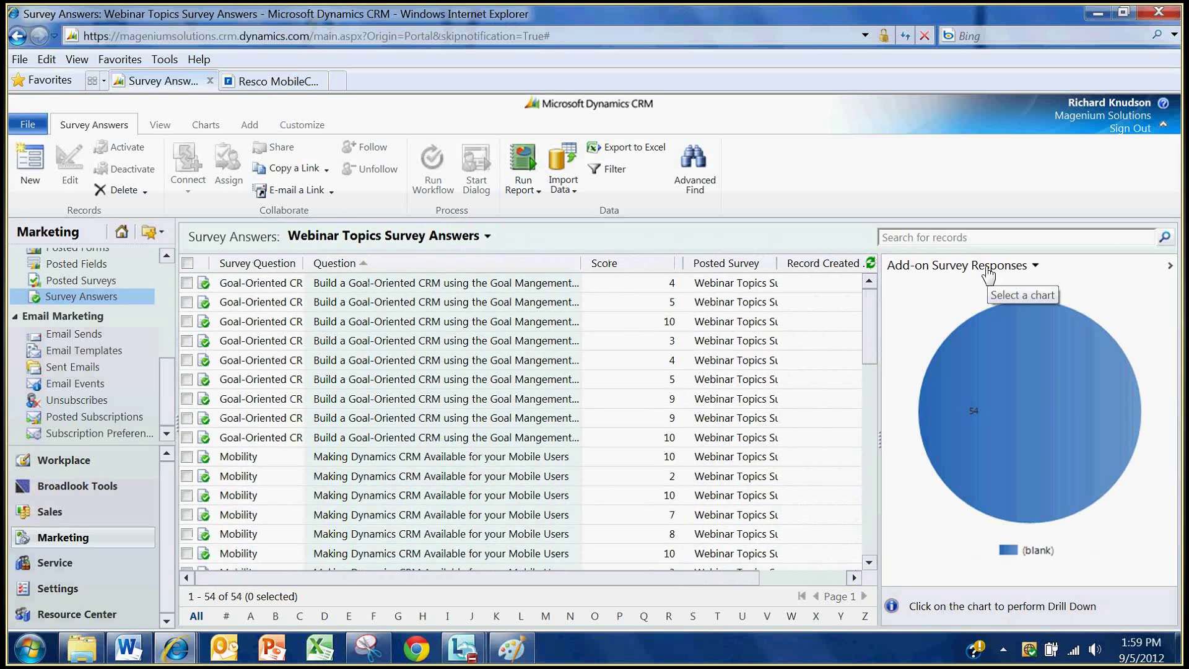
Show the TB Content Survey Results chart for the webinar topics answers and widen the chart area
{"action": "left_click", "coordinate": [989, 266]}
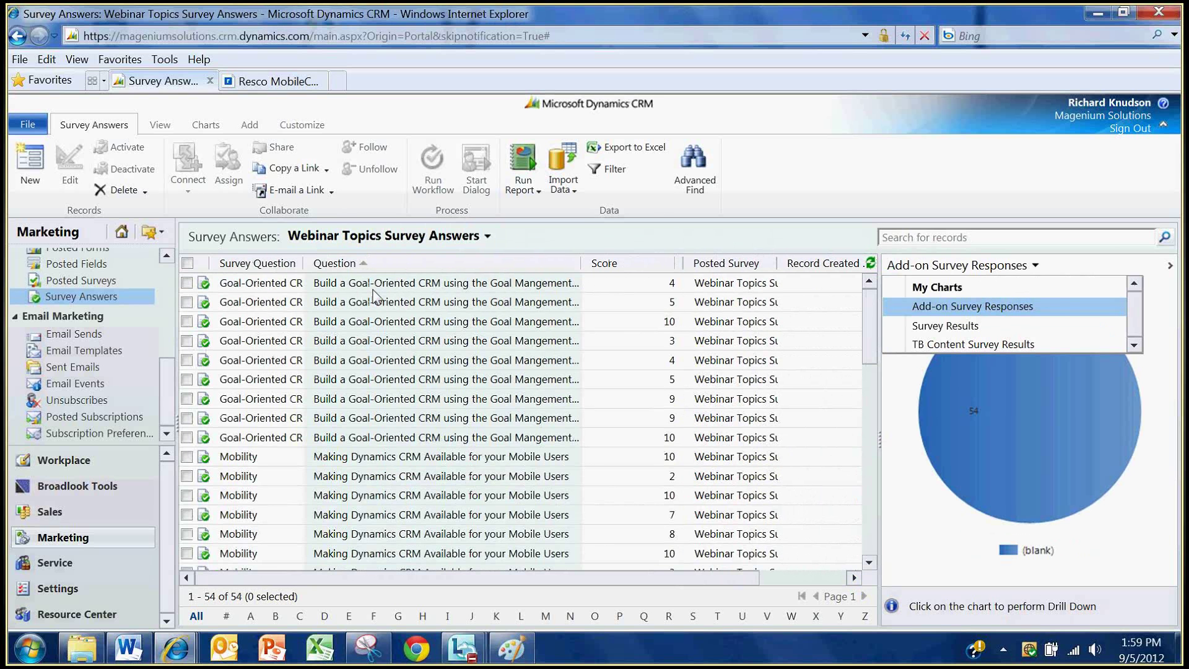
{"action": "left_click", "coordinate": [947, 345]}
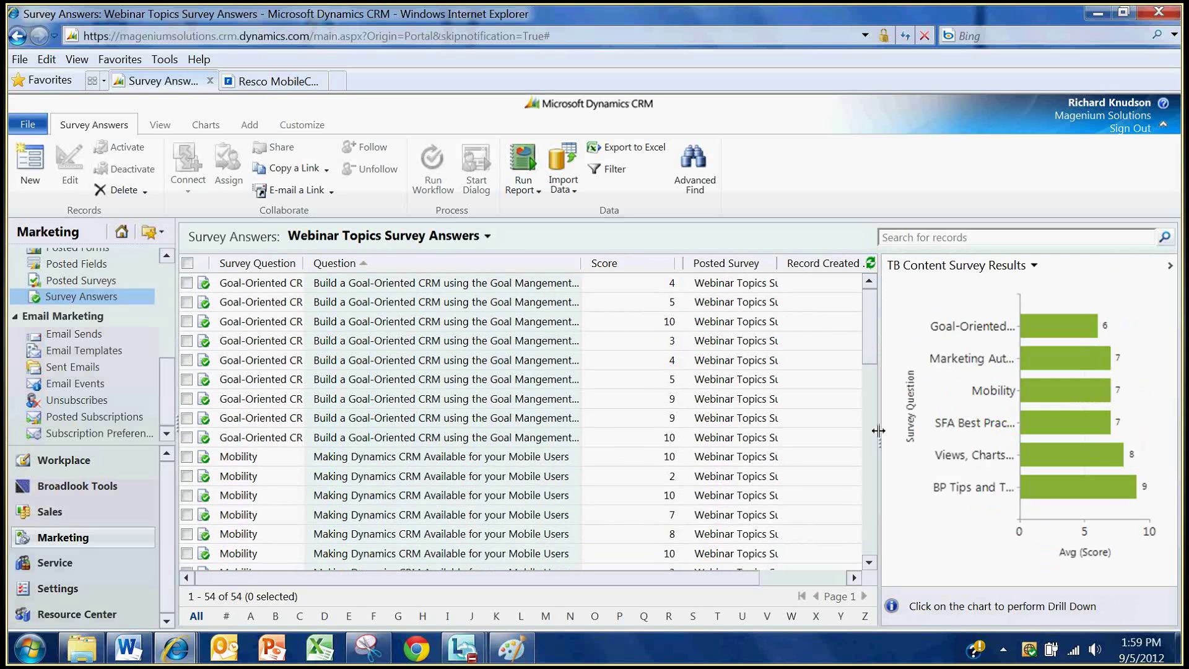
{"action": "left_click_drag", "start_coordinate": [879, 430], "coordinate": [815, 430]}
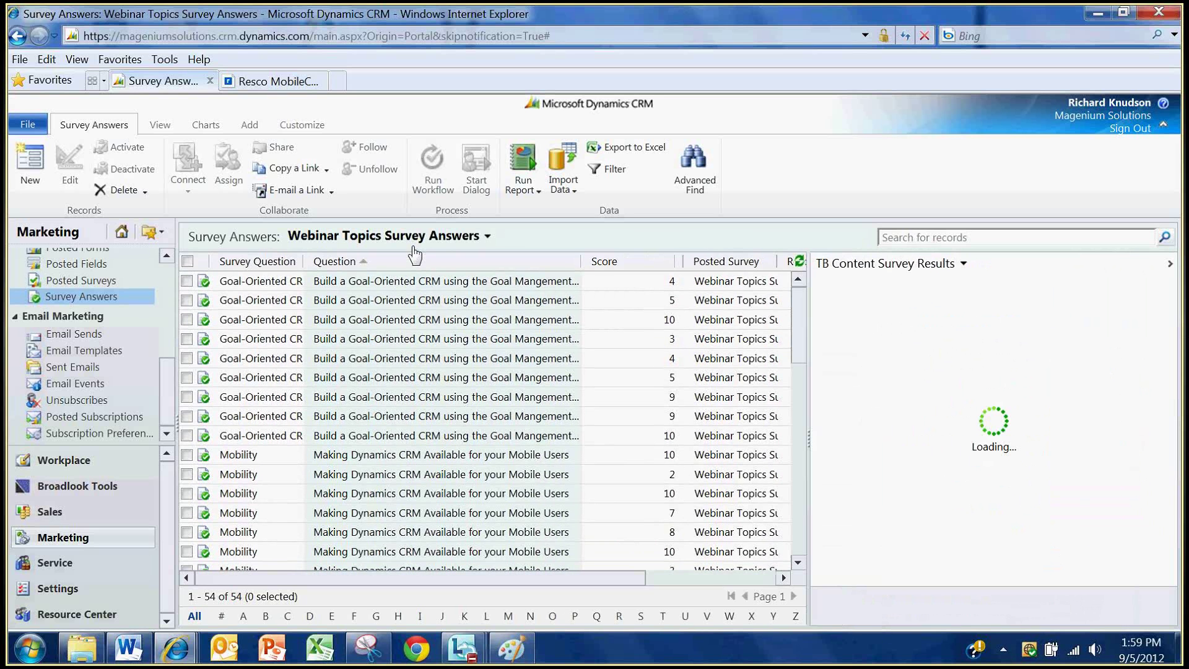
Switch to the Trick Bag Content Survey Answers view, widen the chart area further, and examine the TB Content Survey Results chart
{"action": "left_click", "coordinate": [422, 240]}
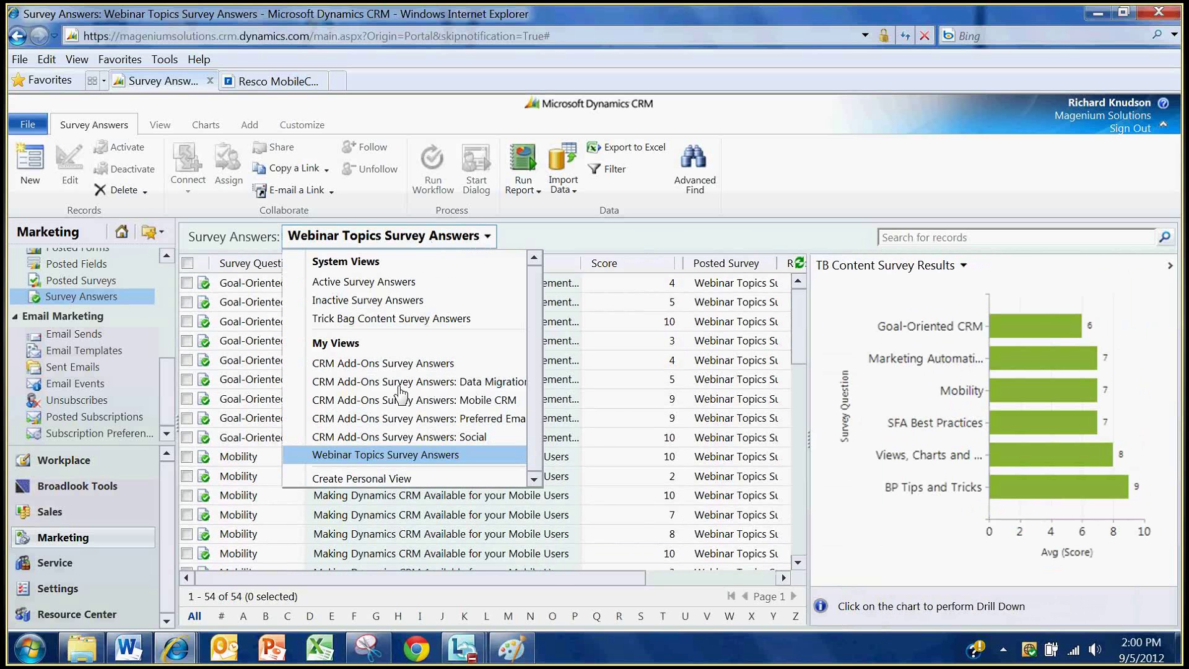
{"action": "left_click", "coordinate": [403, 317]}
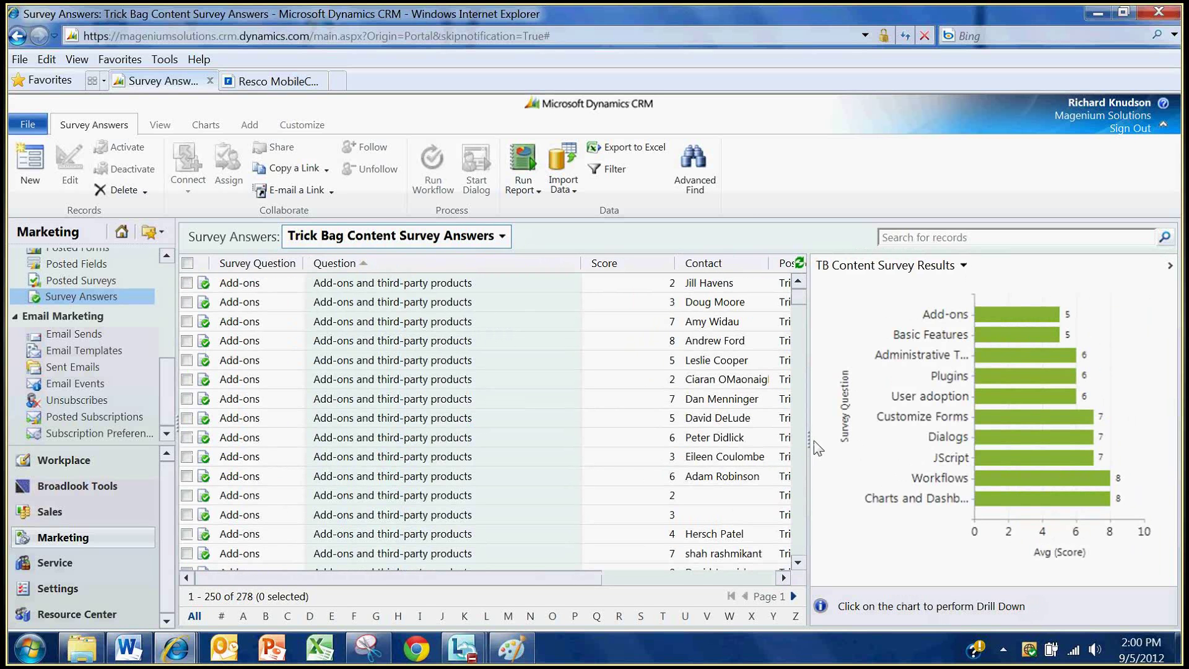
{"action": "left_click_drag", "start_coordinate": [814, 441], "coordinate": [722, 440]}
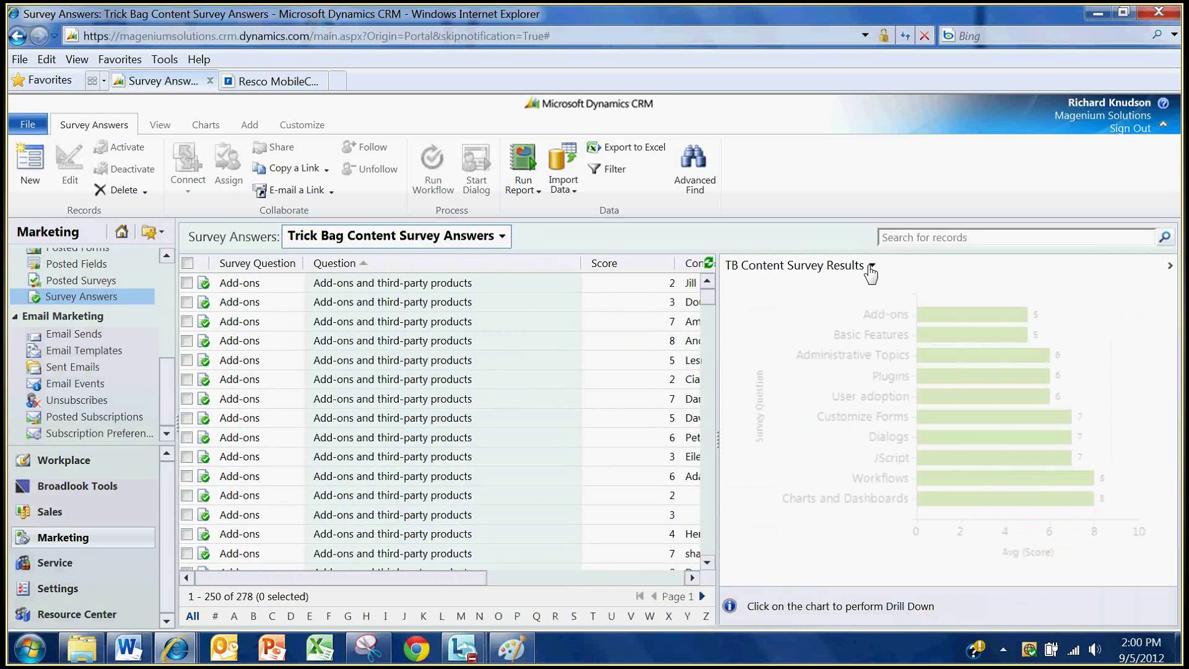
{"action": "left_click", "coordinate": [871, 266]}
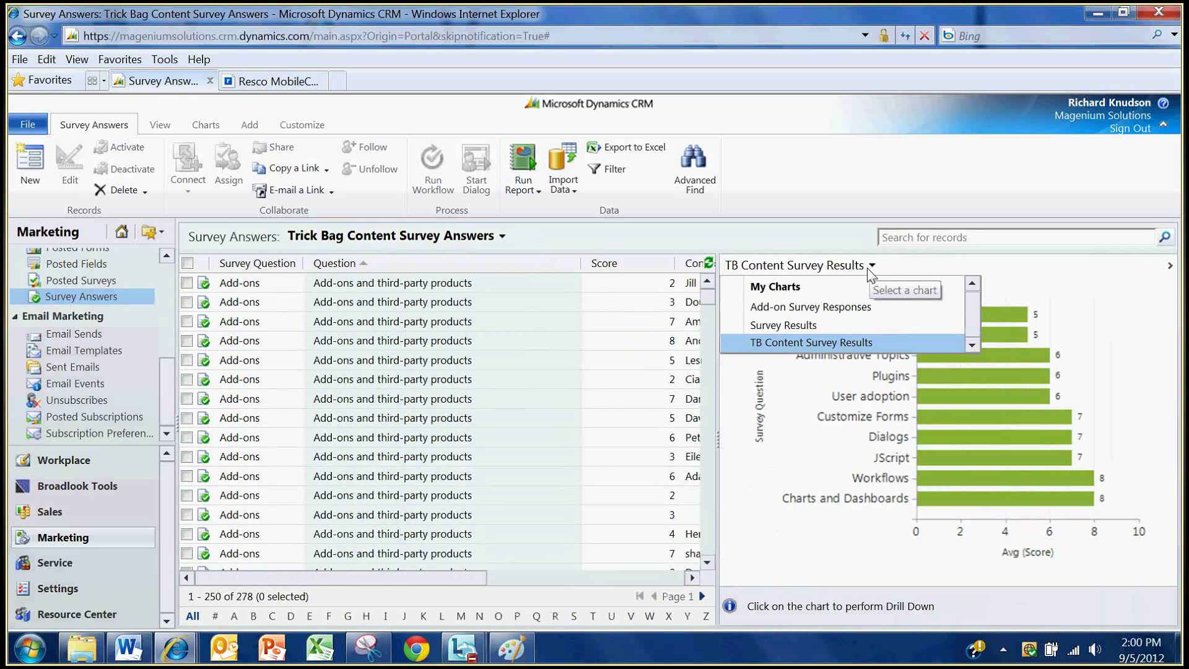
{"action": "left_click", "coordinate": [822, 348]}
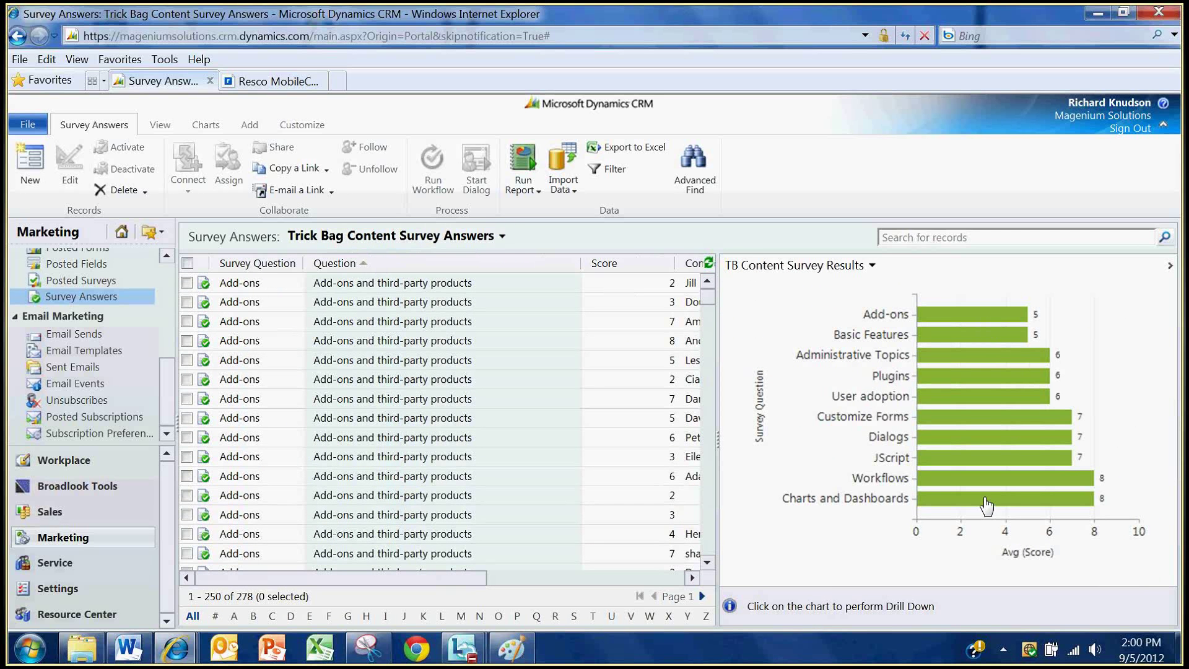
{"action": "mouse_move", "coordinate": [986, 506]}
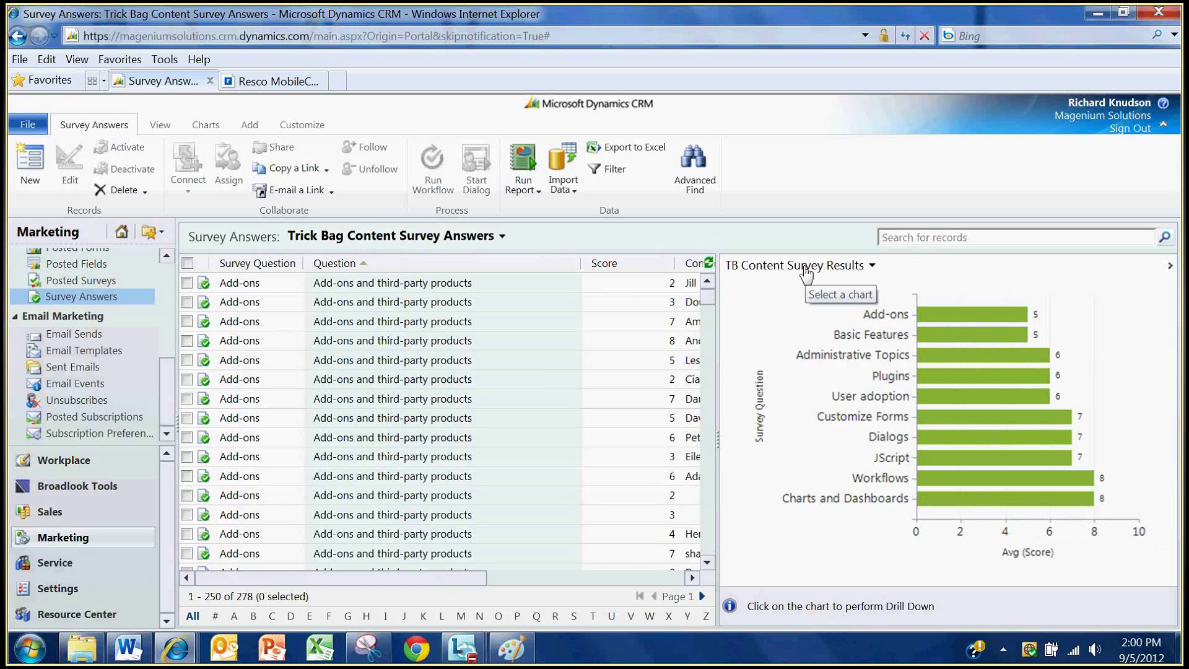
Open the CRM Add-Ons Survey Answers: Data Migration view with the Add-on Survey Responses chart, and examine the pie slices
{"action": "left_click", "coordinate": [502, 236]}
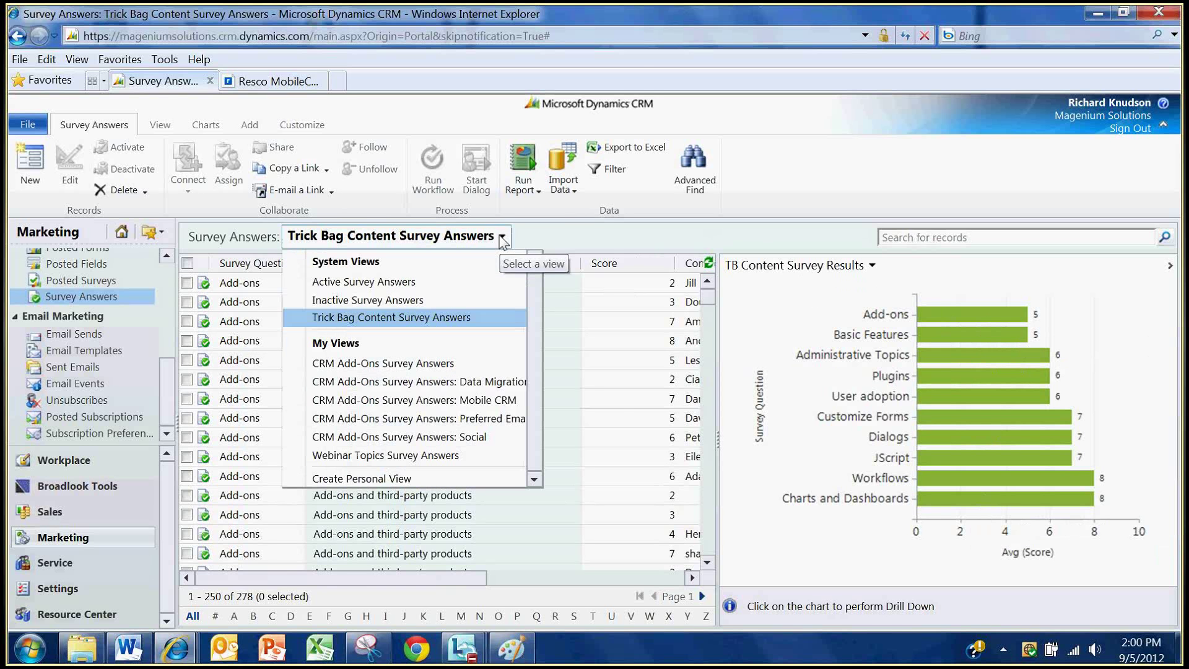
{"action": "left_click", "coordinate": [379, 381]}
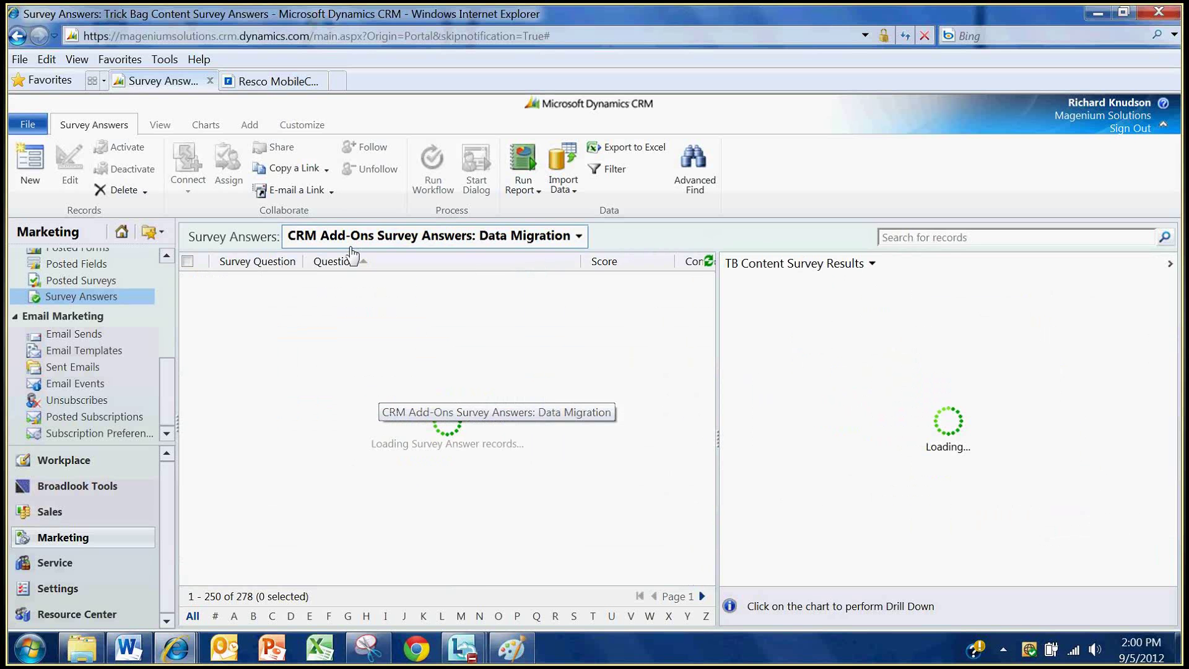
{"action": "left_click", "coordinate": [872, 266]}
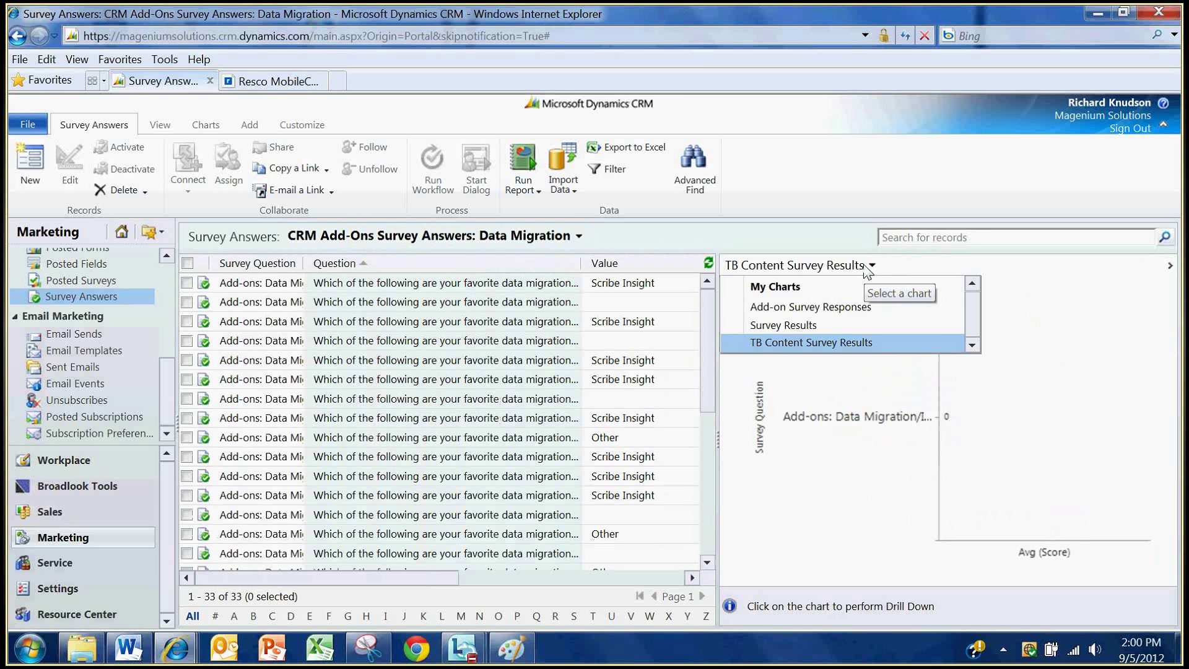
{"action": "left_click", "coordinate": [809, 308]}
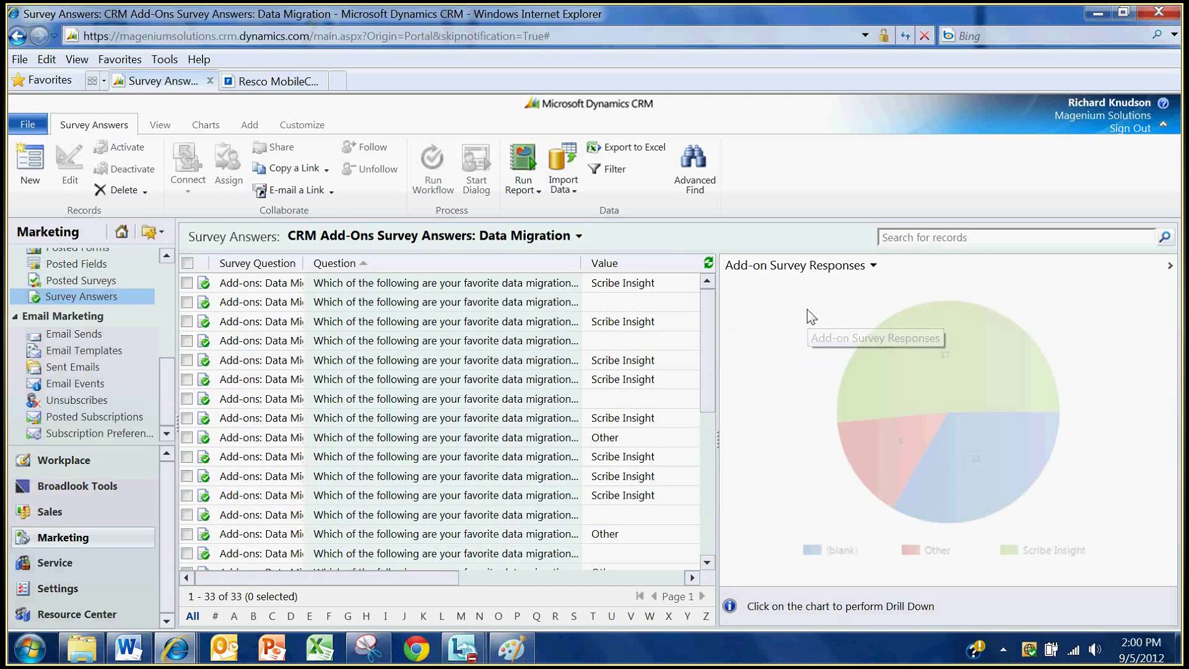
{"action": "left_click", "coordinate": [542, 237]}
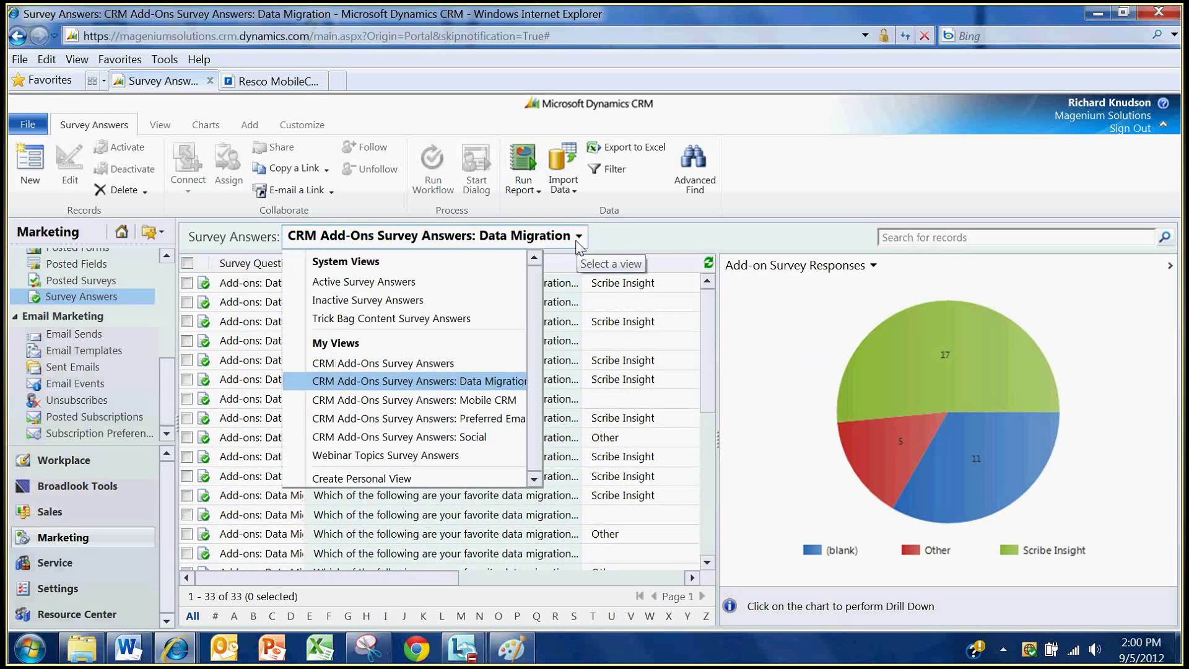
{"action": "left_click", "coordinate": [436, 387]}
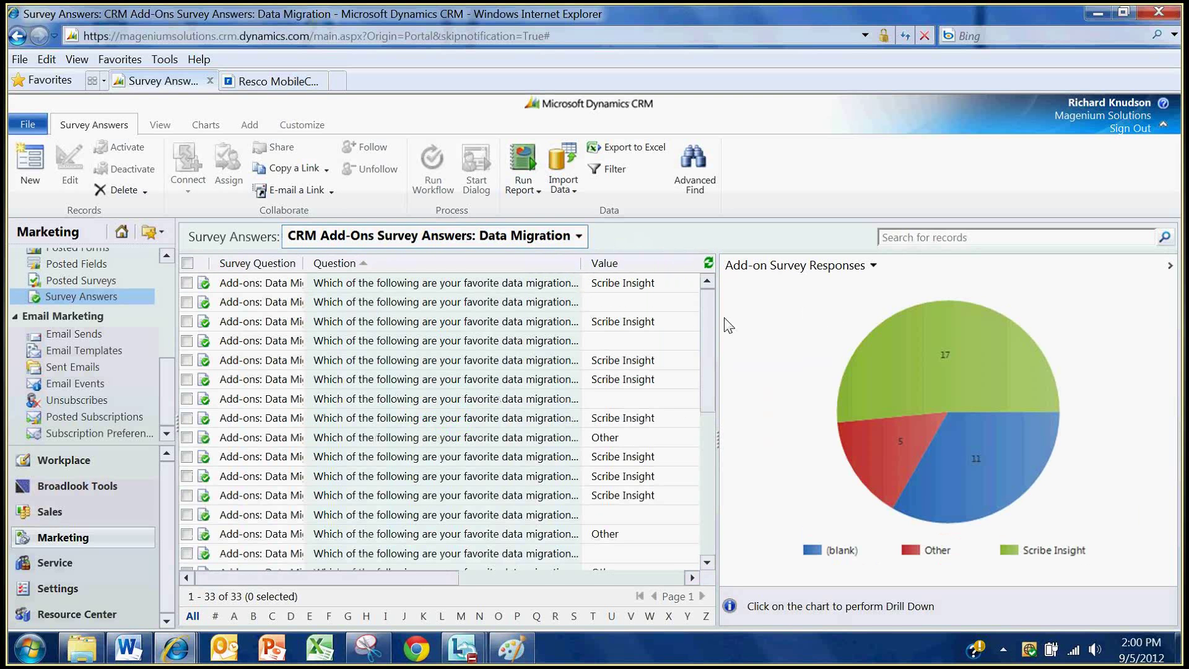
{"action": "mouse_move", "coordinate": [963, 384]}
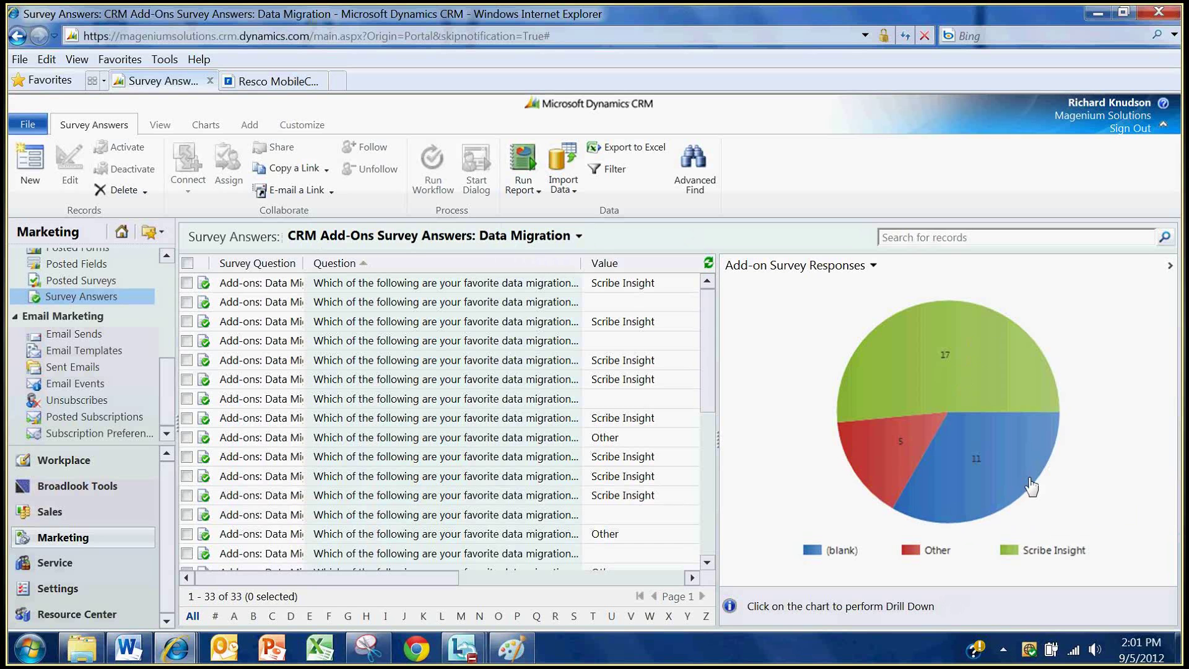
{"action": "mouse_move", "coordinate": [1032, 487]}
{"action": "mouse_move", "coordinate": [915, 519]}
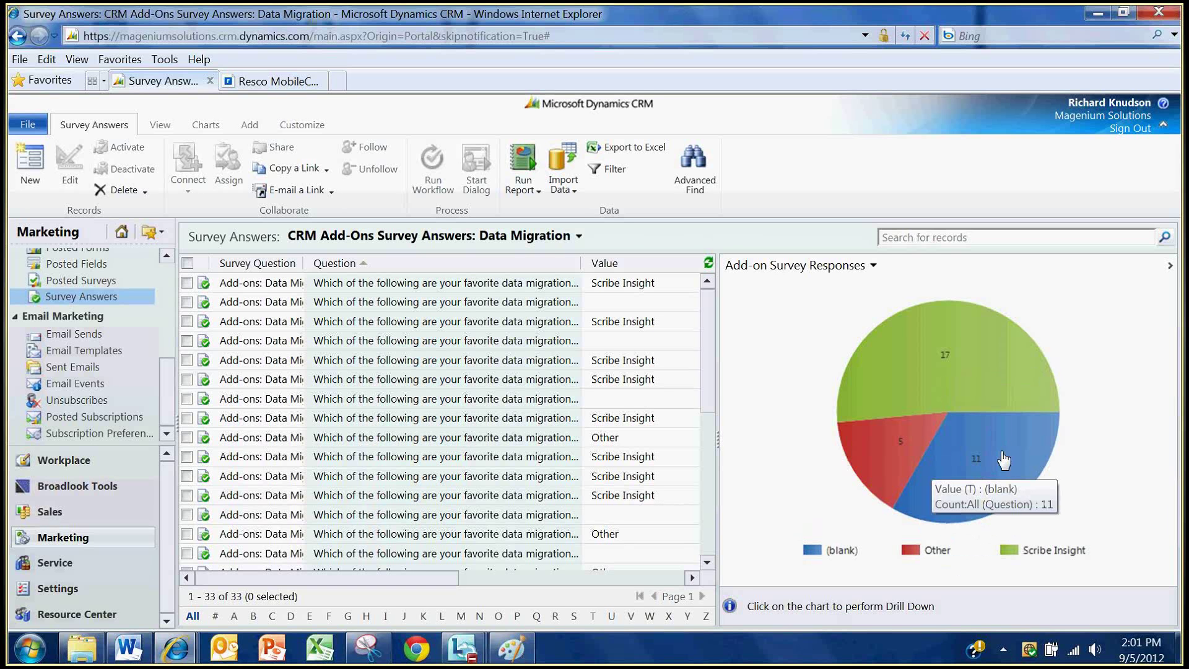
{"action": "mouse_move", "coordinate": [1007, 398]}
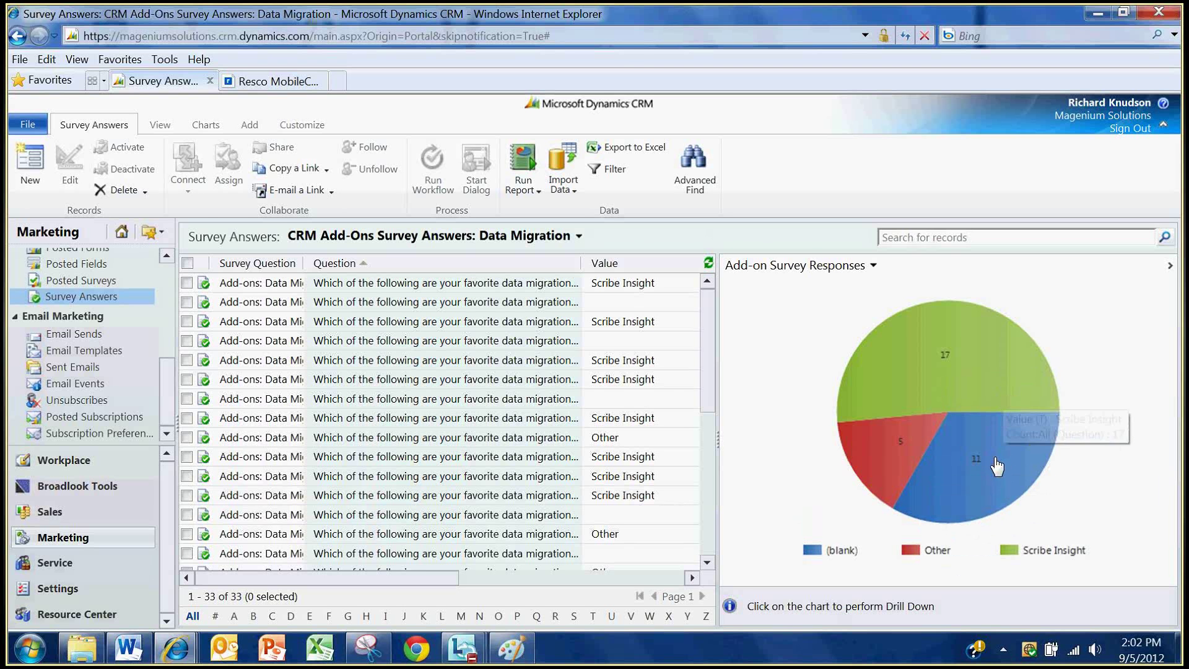
{"action": "mouse_move", "coordinate": [997, 466]}
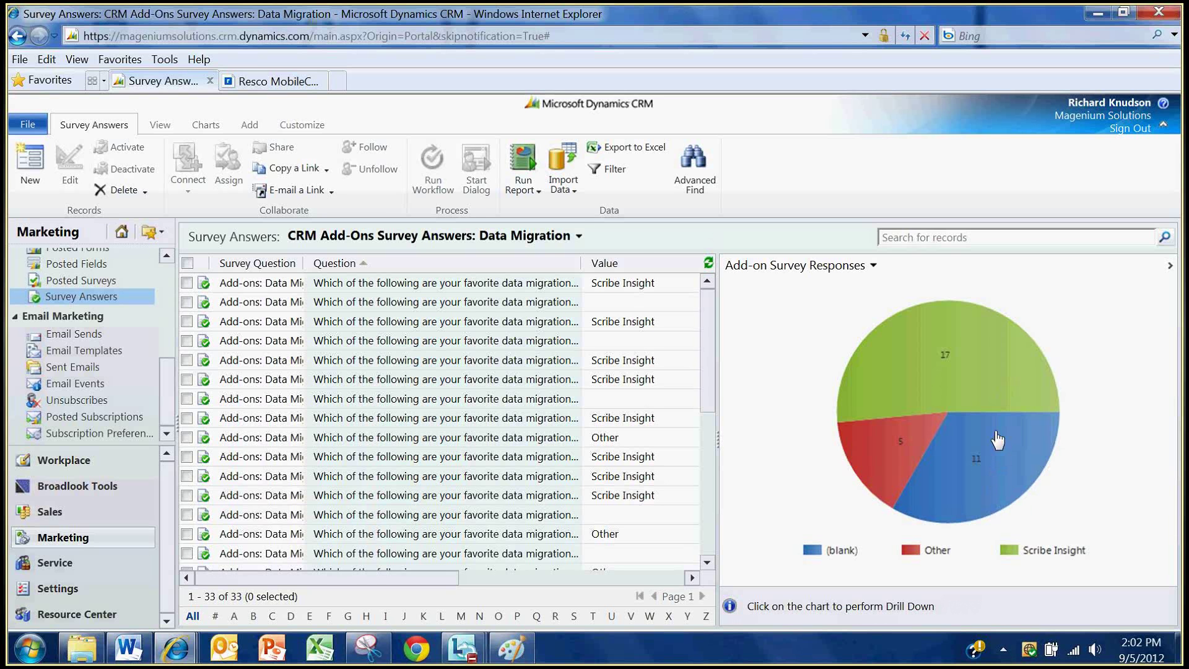
Switch to the CRM Add-Ons Survey Answers: Mobile CRM view and examine how responses are distributed in the pie chart
{"action": "left_click", "coordinate": [577, 236]}
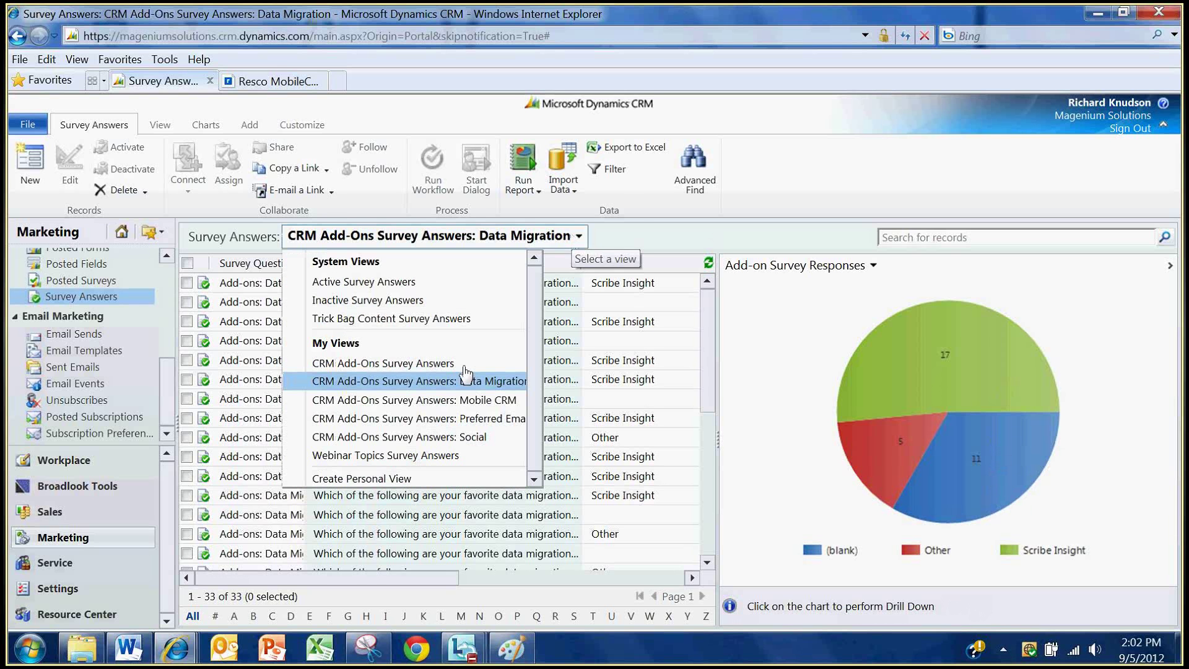
{"action": "left_click", "coordinate": [458, 405]}
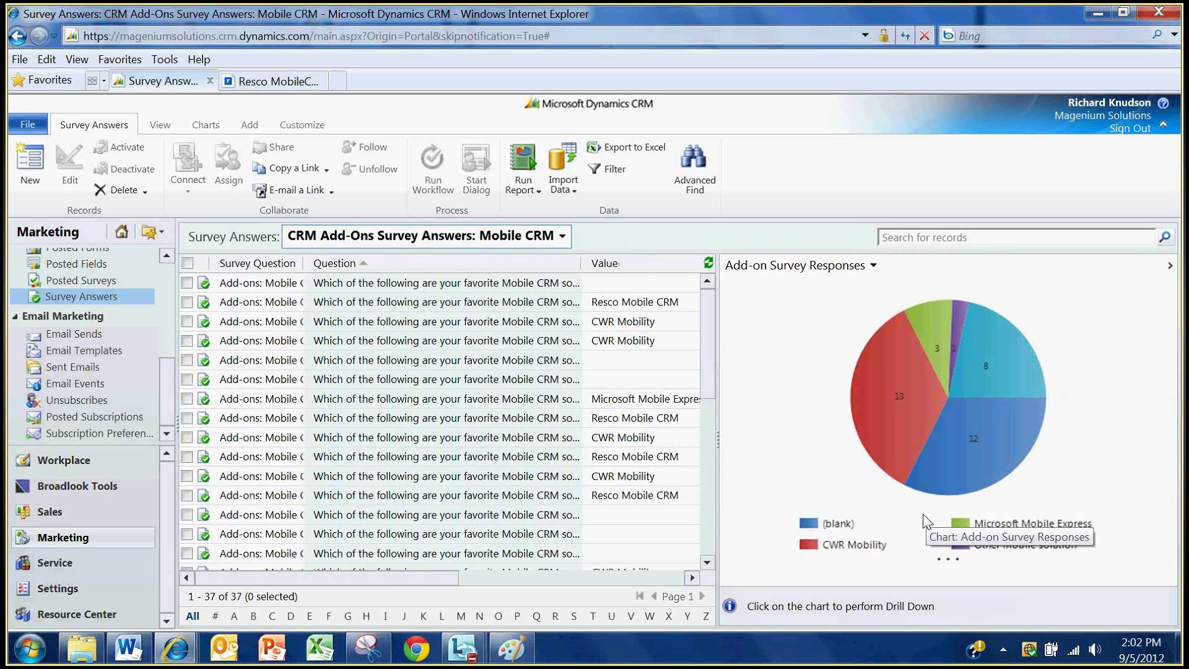
{"action": "mouse_move", "coordinate": [898, 413]}
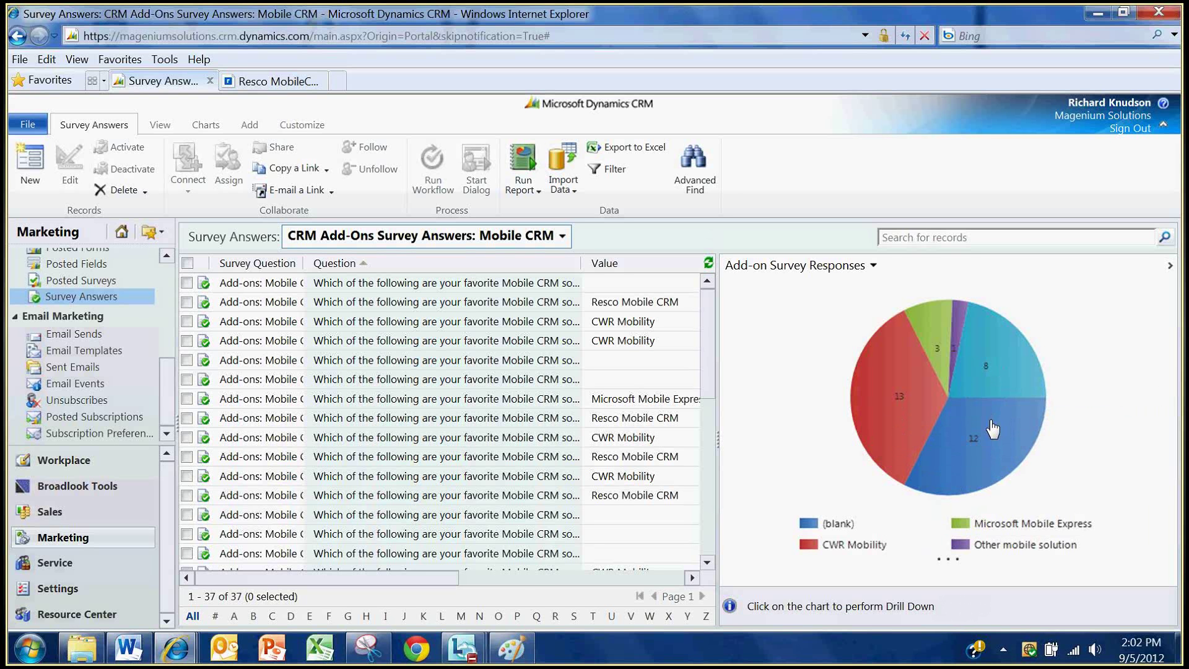
{"action": "mouse_move", "coordinate": [991, 428]}
{"action": "mouse_move", "coordinate": [937, 328]}
Switch to the CRM Add-Ons Survey Answers: Social view, widen the chart area slightly, and examine the pie slices
{"action": "left_click", "coordinate": [562, 237]}
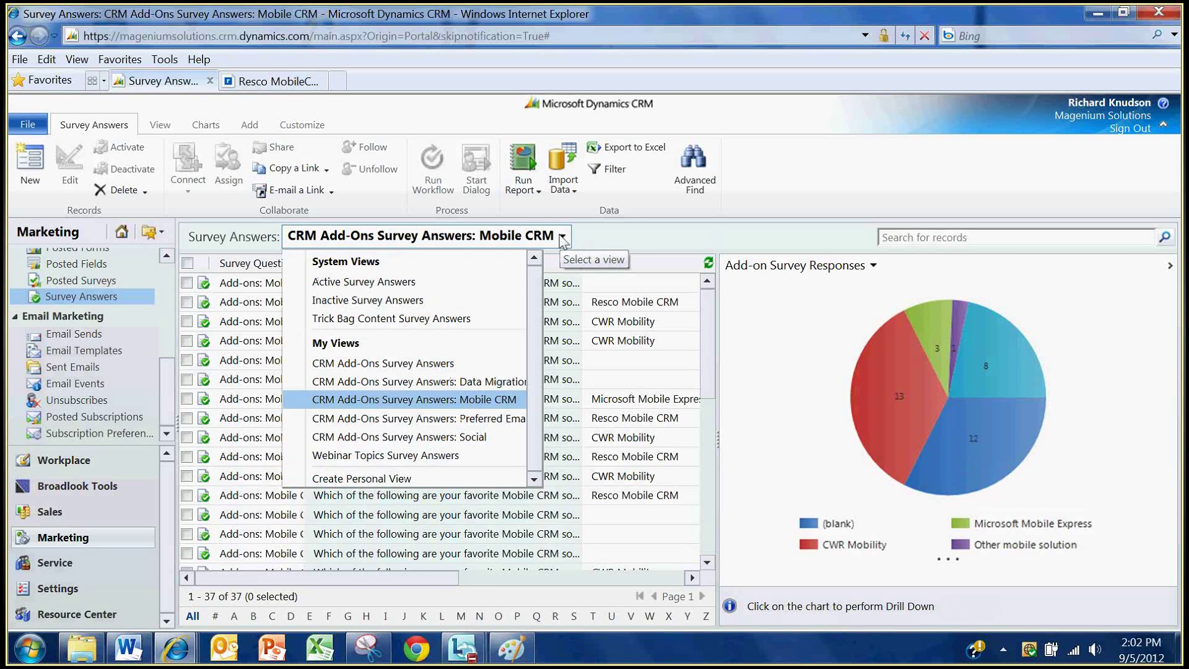
{"action": "left_click", "coordinate": [476, 437]}
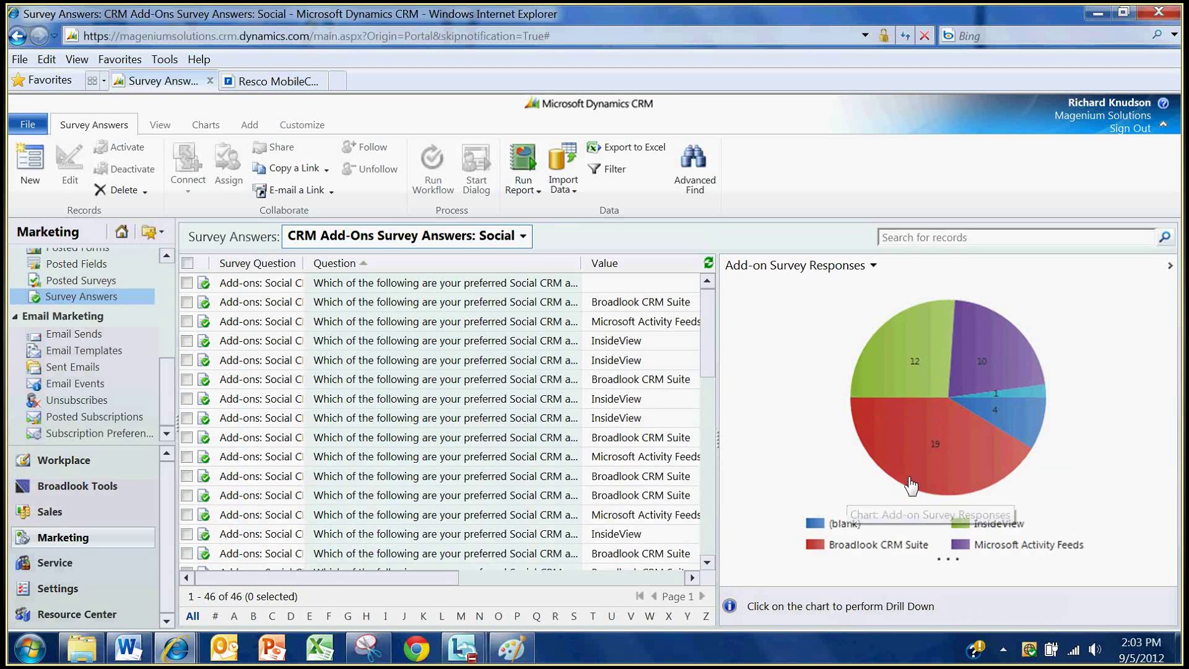
{"action": "mouse_move", "coordinate": [942, 478]}
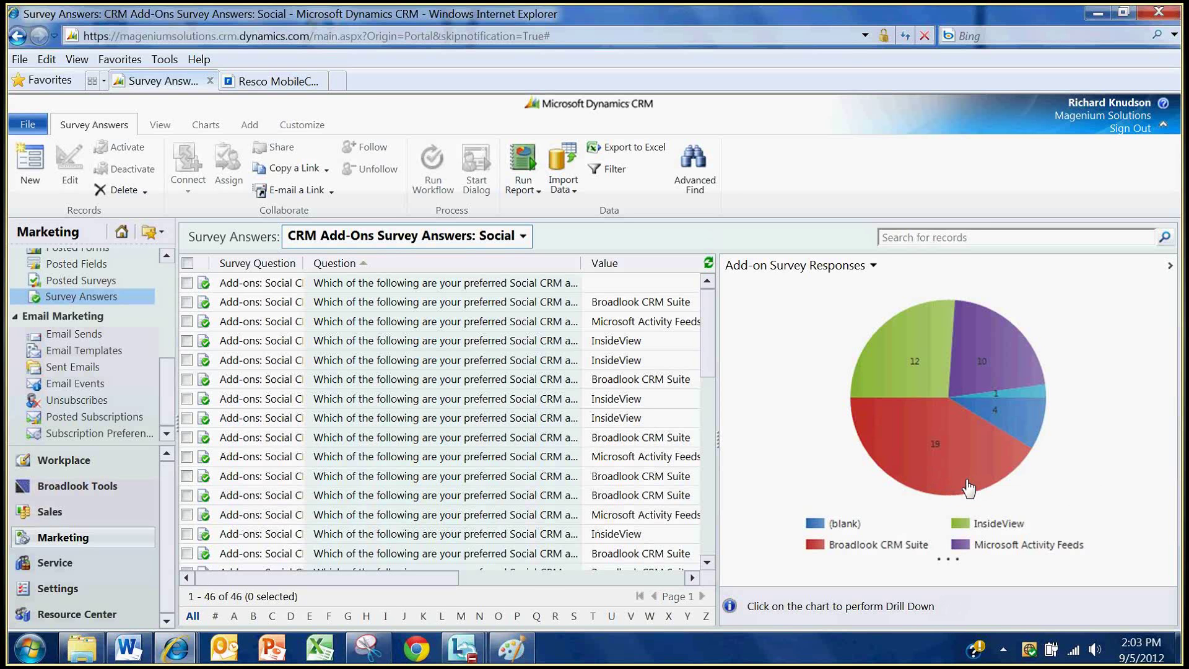
{"action": "mouse_move", "coordinate": [916, 396]}
{"action": "left_click_drag", "start_coordinate": [718, 441], "coordinate": [682, 441]}
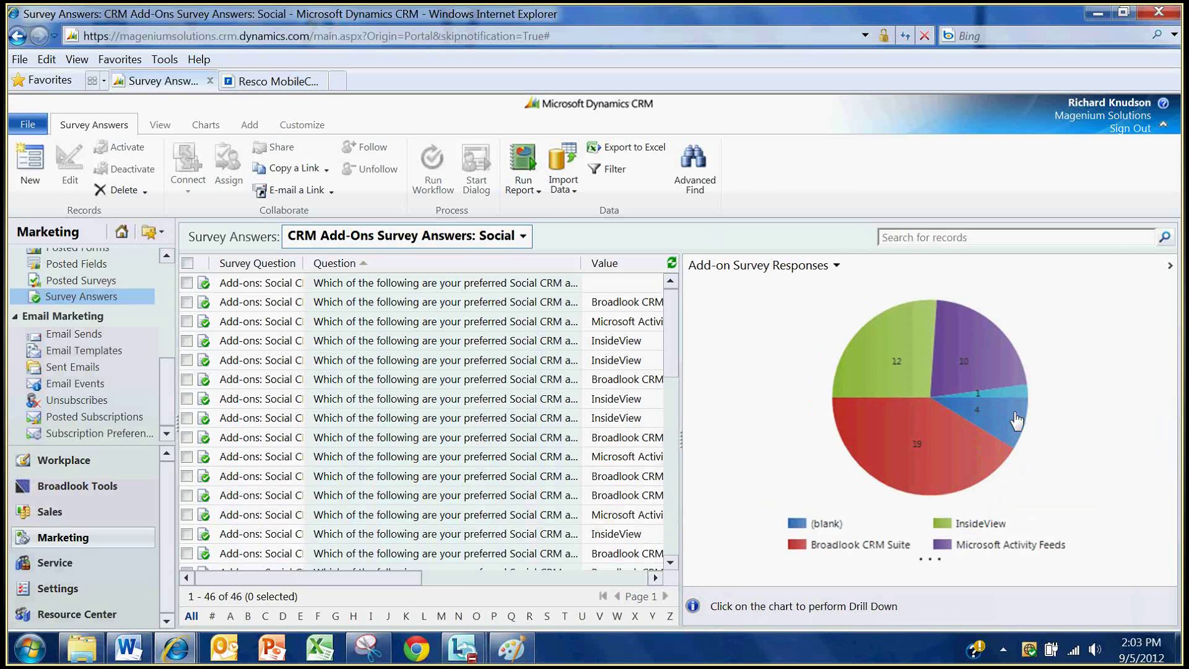
{"action": "mouse_move", "coordinate": [1016, 421]}
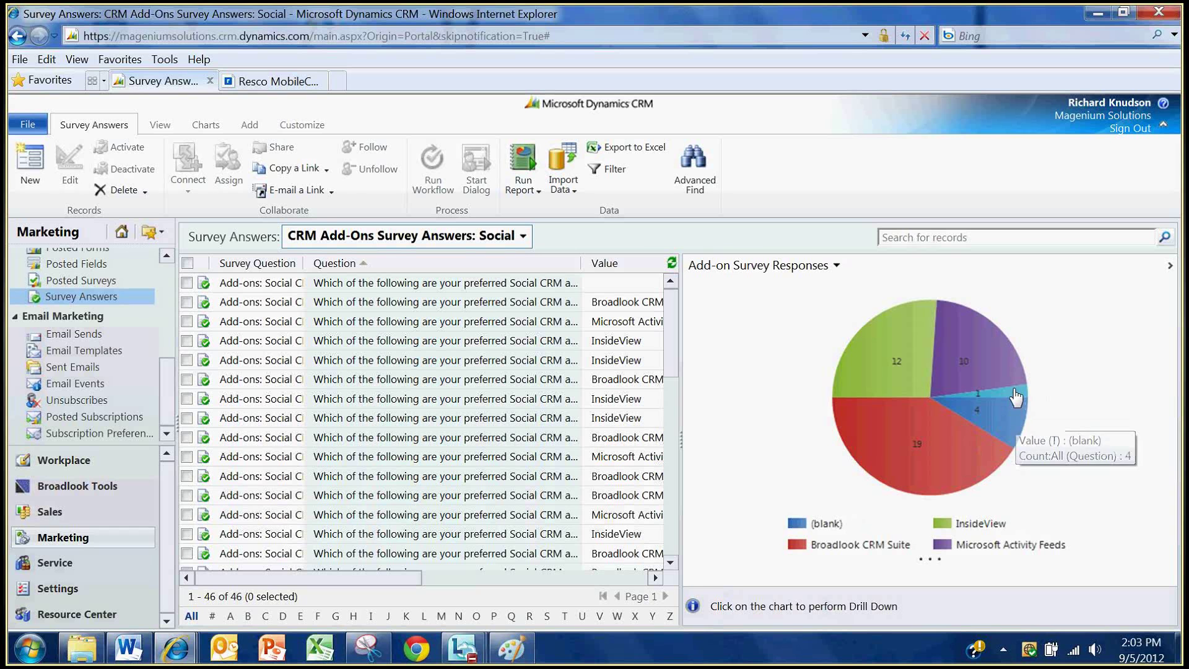
{"action": "mouse_move", "coordinate": [1016, 397]}
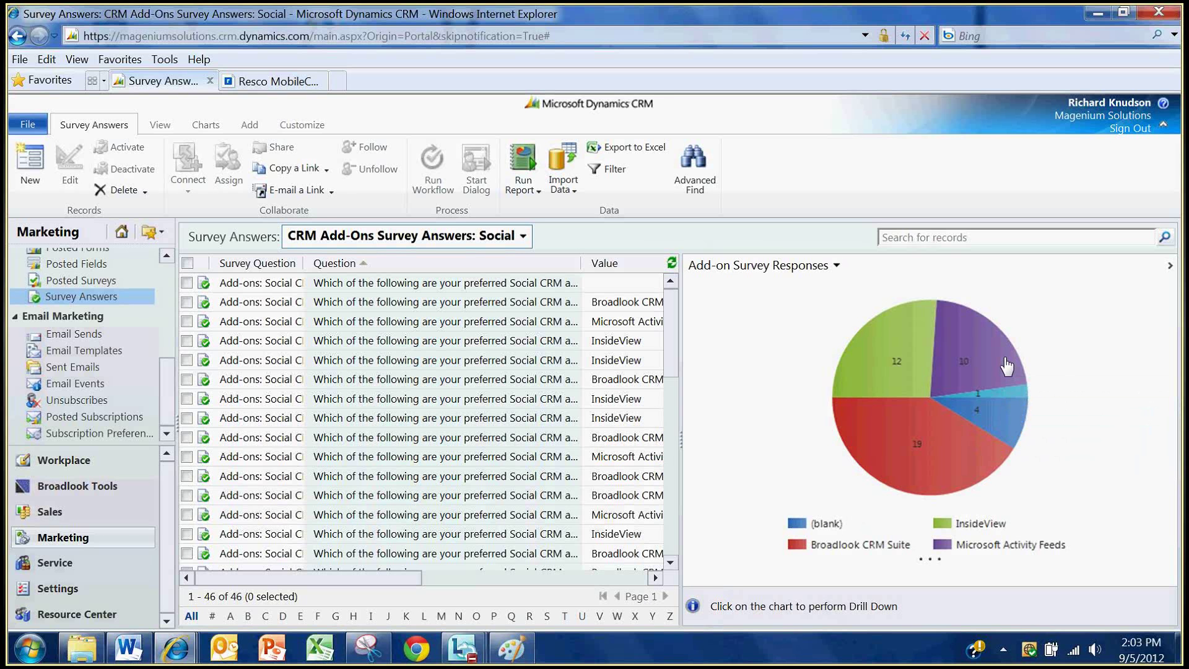
{"action": "mouse_move", "coordinate": [1007, 367]}
Return to the CRM Add-Ons Survey Answers: Mobile CRM view
{"action": "left_click", "coordinate": [508, 238]}
{"action": "left_click", "coordinate": [526, 432]}
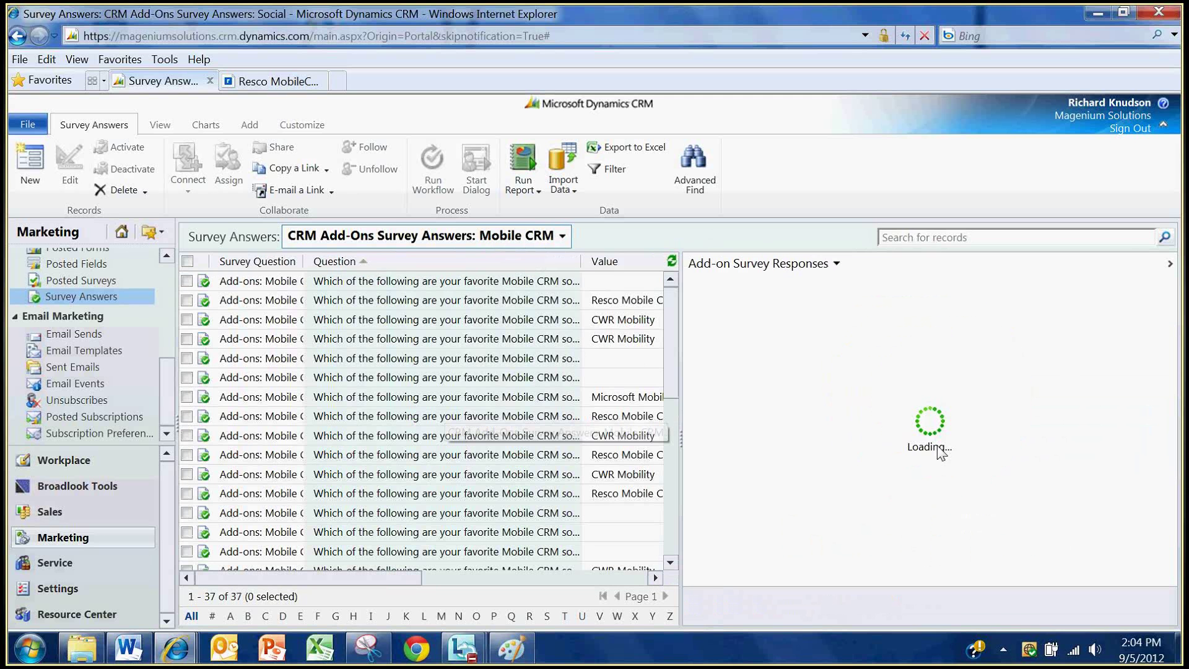
Examine the slices of the Add-on Survey Responses pie chart for the Mobile CRM answers
{"action": "mouse_move", "coordinate": [996, 453]}
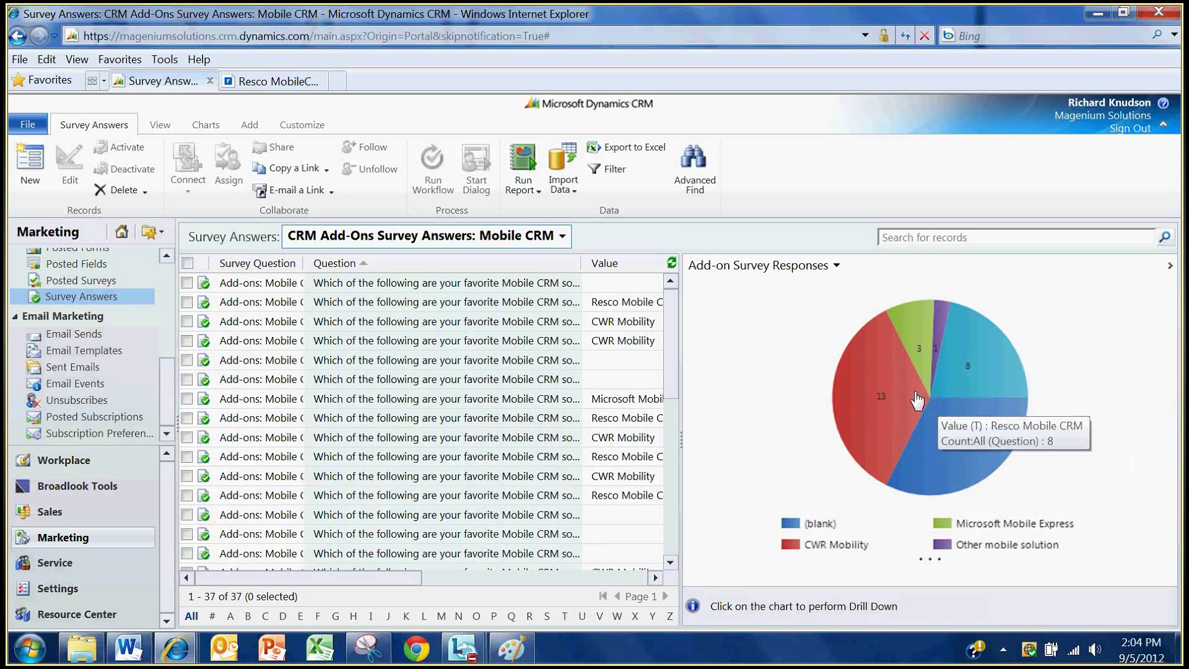
{"action": "mouse_move", "coordinate": [935, 433]}
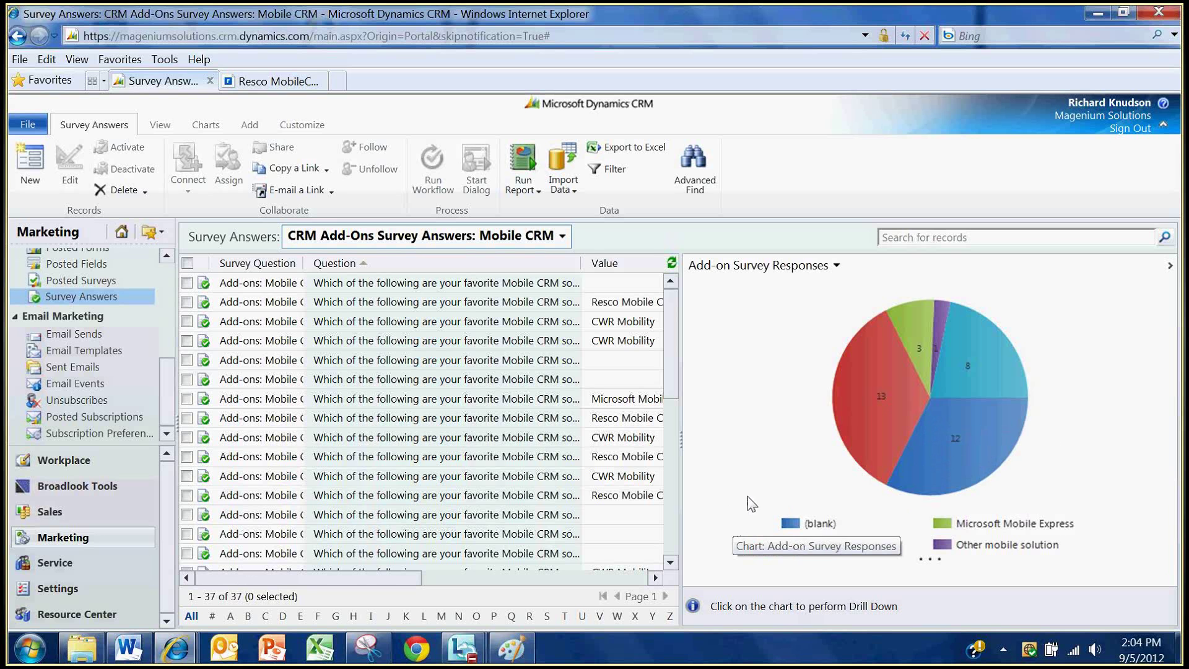
Switch to the CRM Add-Ons Survey Answers: Preferred Email Marketing view and examine the individual slices of its pie chart
{"action": "left_click", "coordinate": [562, 236]}
{"action": "left_click", "coordinate": [453, 419]}
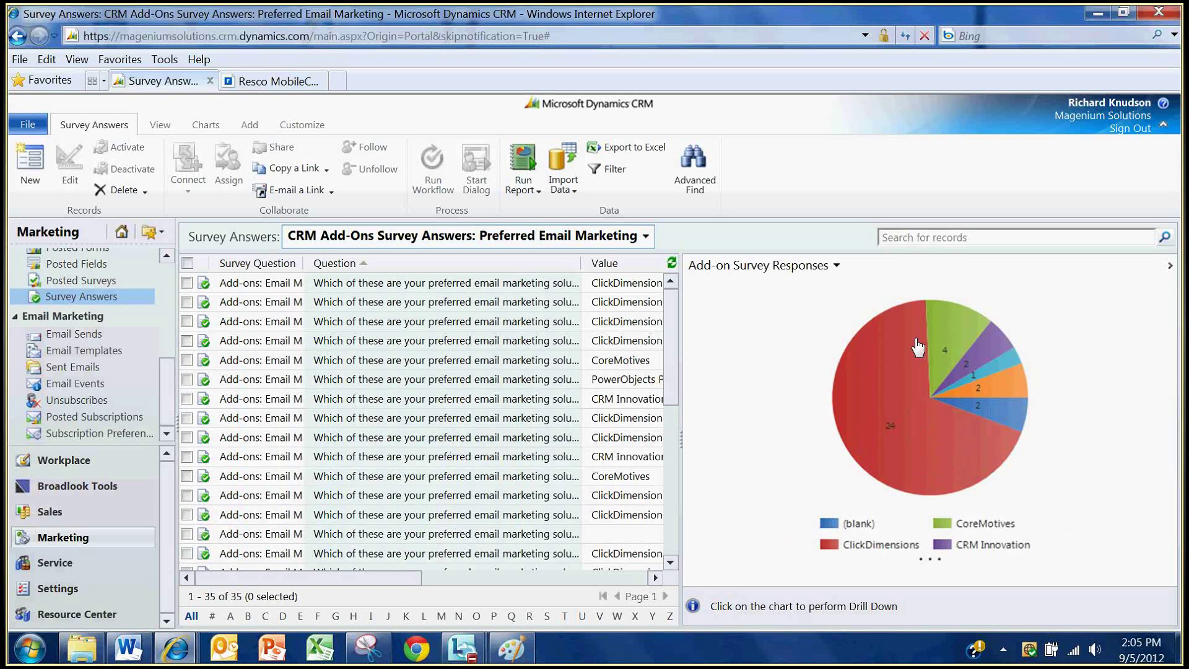
{"action": "mouse_move", "coordinate": [956, 334]}
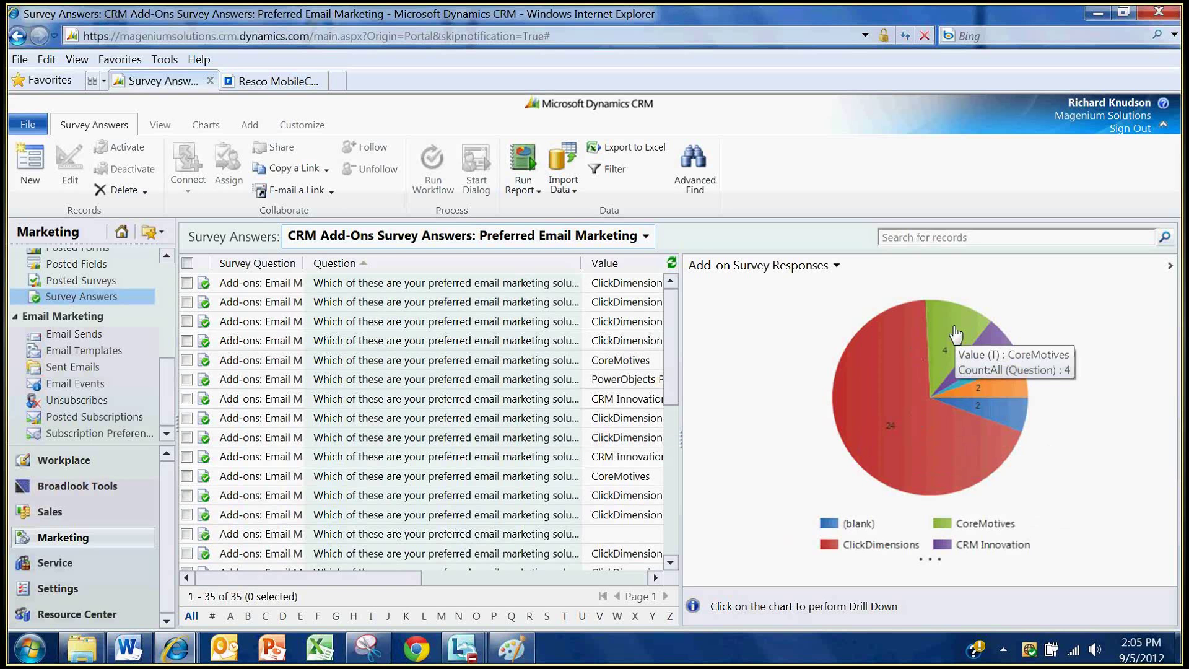
{"action": "mouse_move", "coordinate": [1002, 352]}
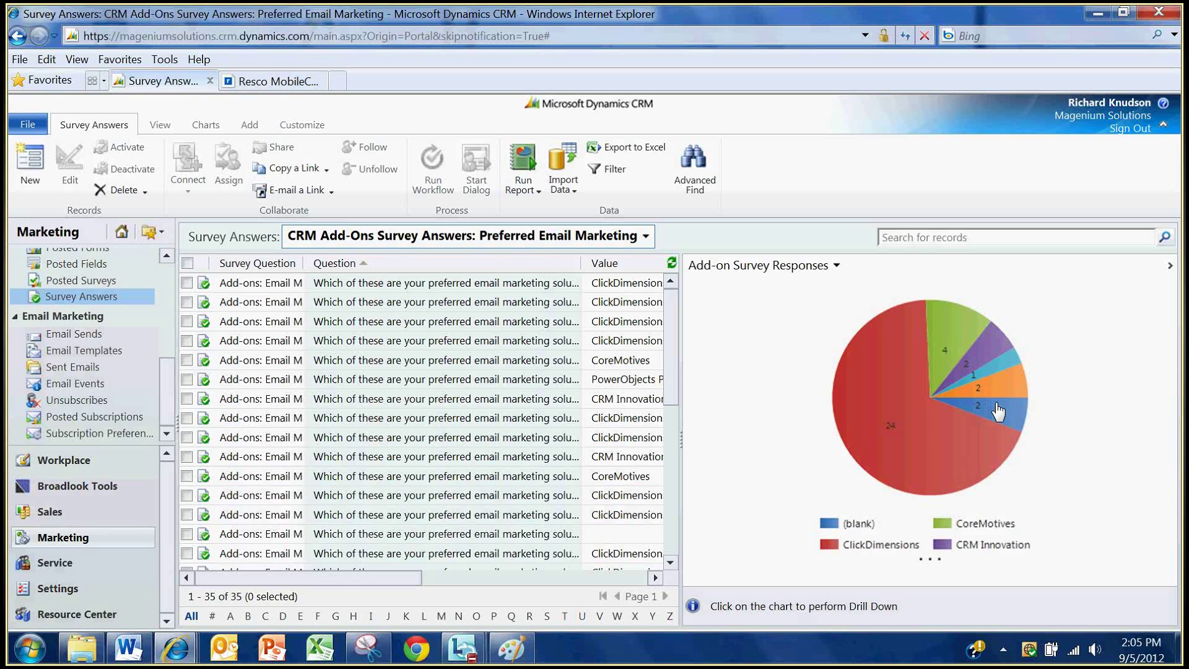
{"action": "mouse_move", "coordinate": [998, 420]}
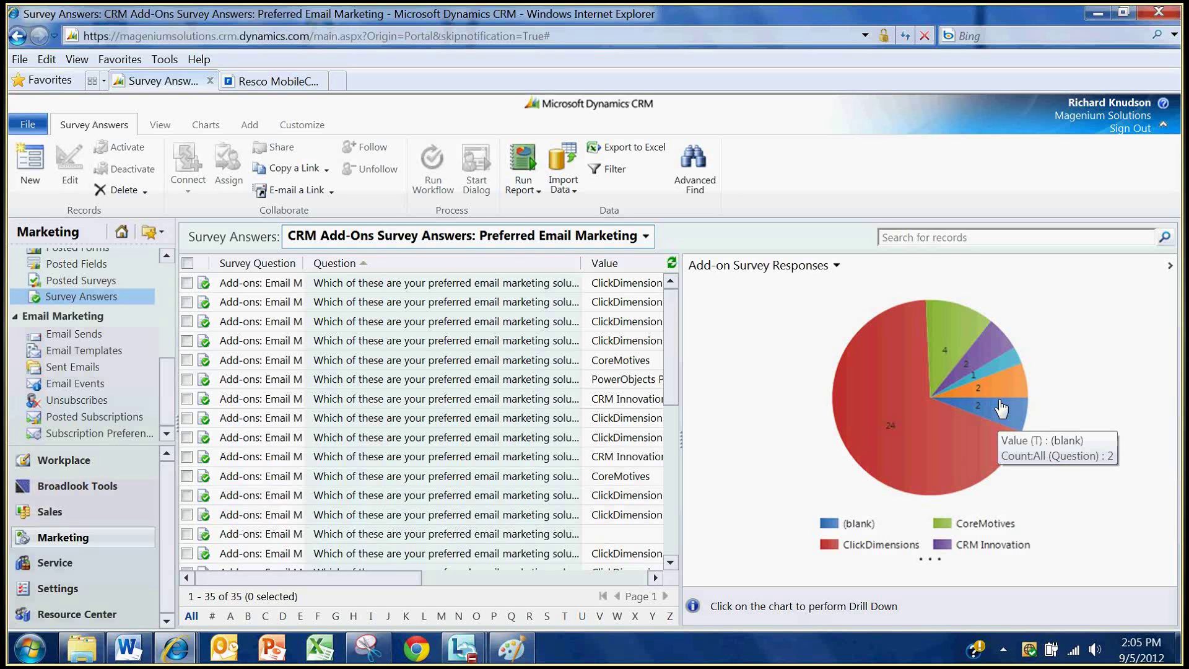
{"action": "mouse_move", "coordinate": [1004, 391]}
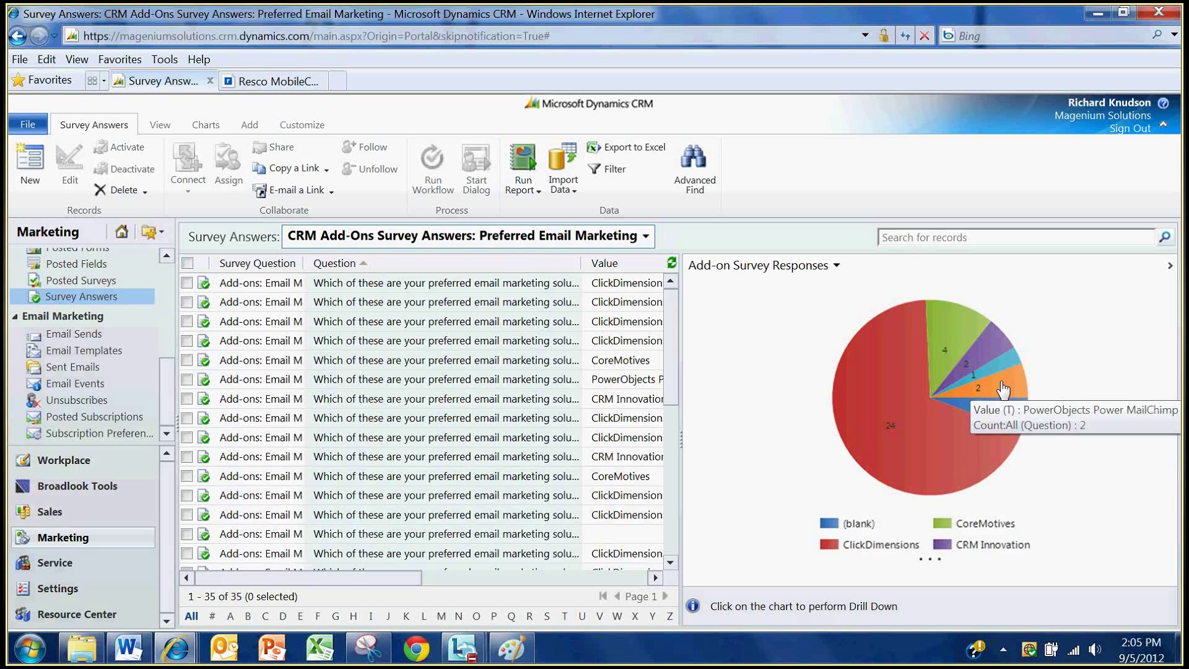